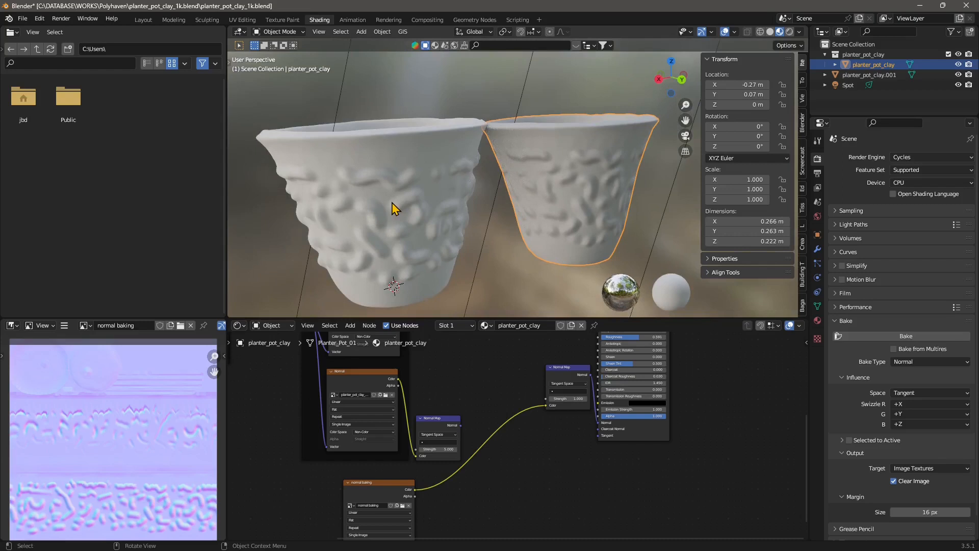
Step: Switch the viewport to wireframe shading and select the right-hand planter pot
{"action": "middle_click_drag", "start_coordinate": [539, 197], "coordinate": [507, 178]}
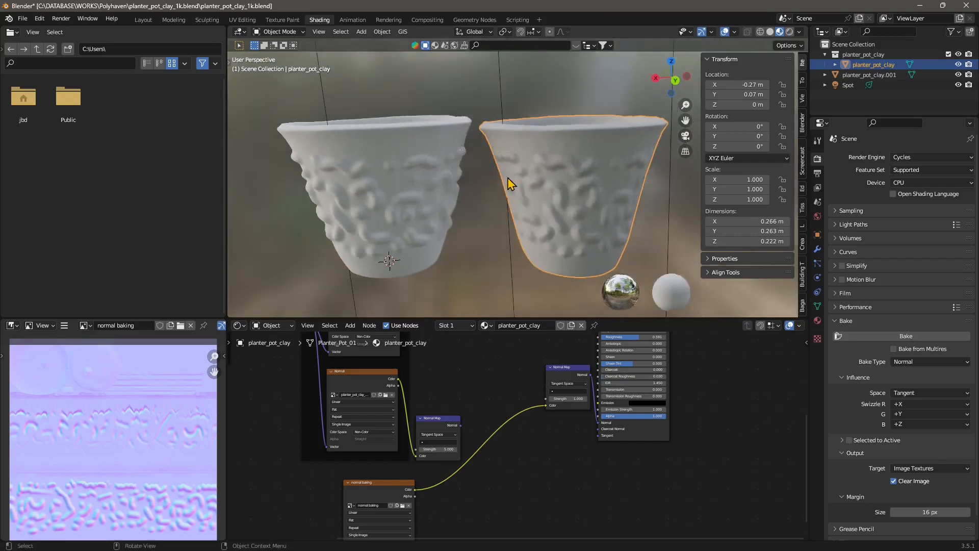
{"action": "scroll", "coordinate": [465, 213], "scroll_direction": "down", "scroll_amount": 2}
{"action": "middle_click_drag", "start_coordinate": [465, 219], "coordinate": [519, 180]}
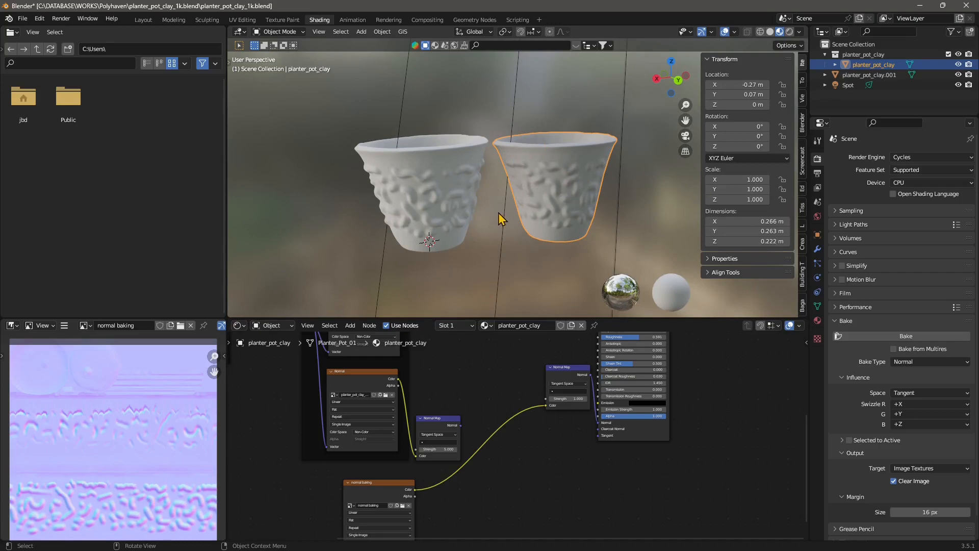
{"action": "left_click", "coordinate": [761, 33]}
{"action": "left_click", "coordinate": [644, 220]}
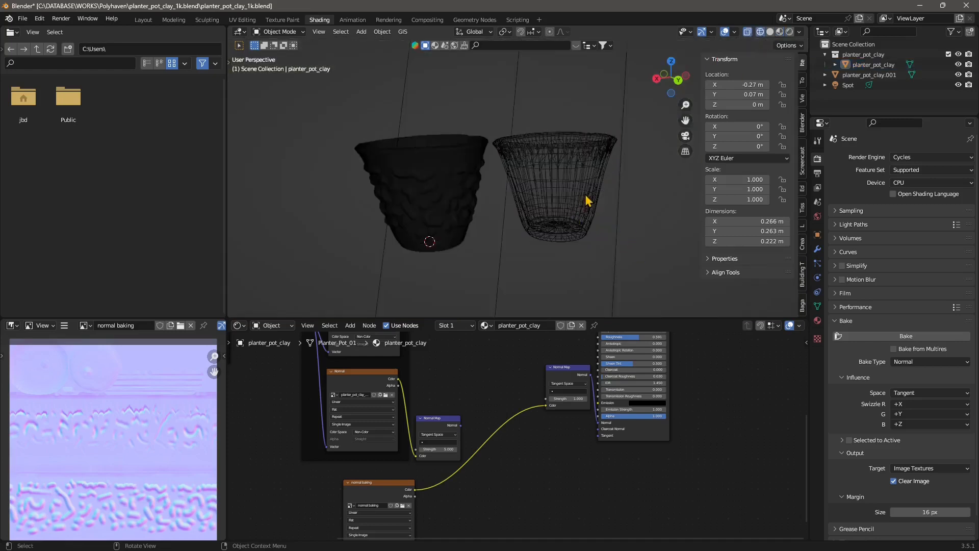
{"action": "left_click", "coordinate": [568, 194]}
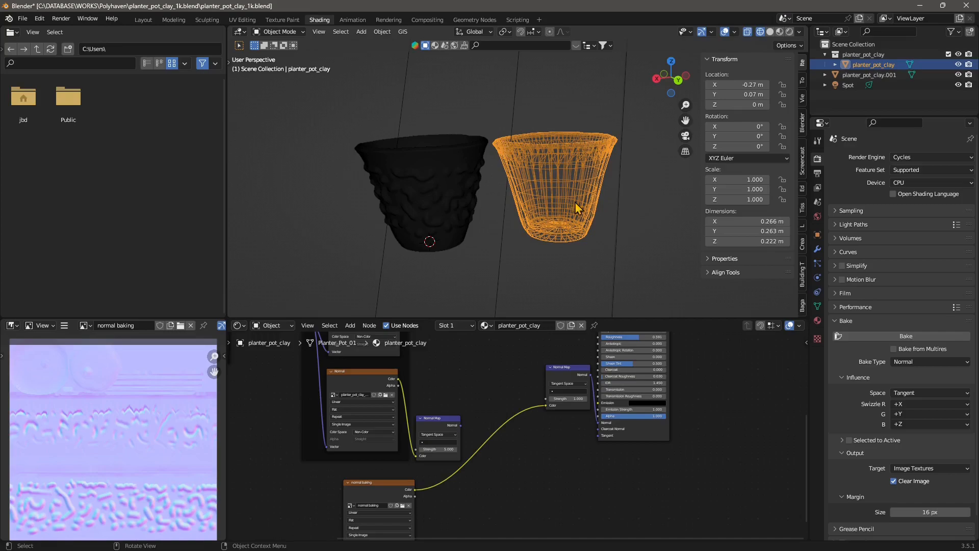
Step: Examine both pots in wireframe, selecting each in turn and orbiting around them
{"action": "left_click", "coordinate": [412, 152]}
{"action": "scroll", "coordinate": [412, 152], "scroll_direction": "up", "scroll_amount": 10}
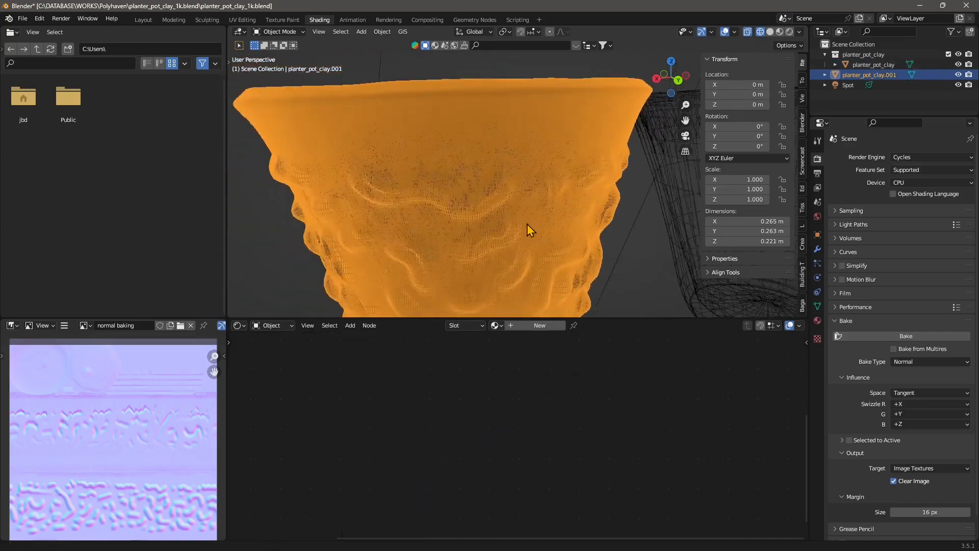
{"action": "scroll", "coordinate": [443, 201], "scroll_direction": "down", "scroll_amount": 10}
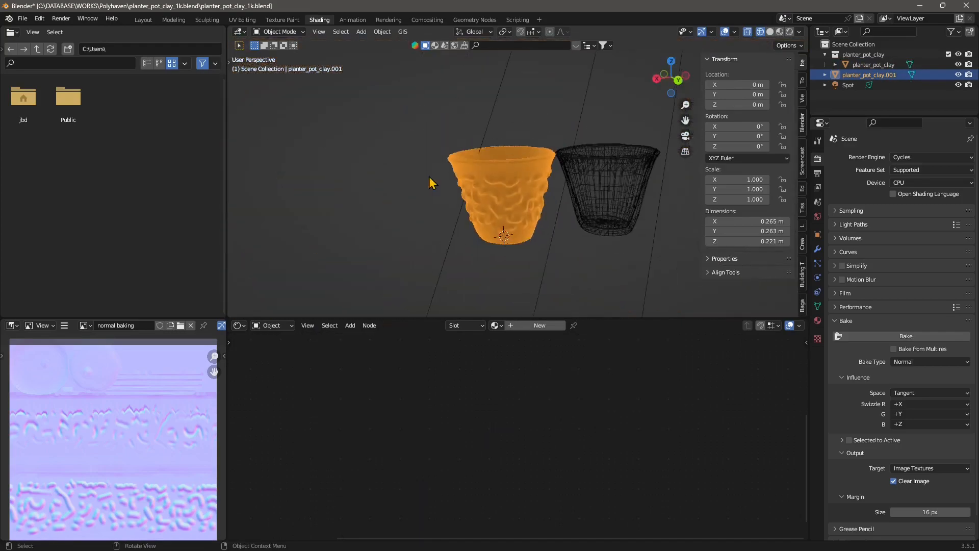
{"action": "scroll", "coordinate": [523, 212], "scroll_direction": "up", "scroll_amount": 2}
{"action": "middle_click_drag", "start_coordinate": [523, 212], "coordinate": [433, 224], "text": "shift"}
{"action": "middle_click_drag", "start_coordinate": [434, 225], "coordinate": [421, 222]}
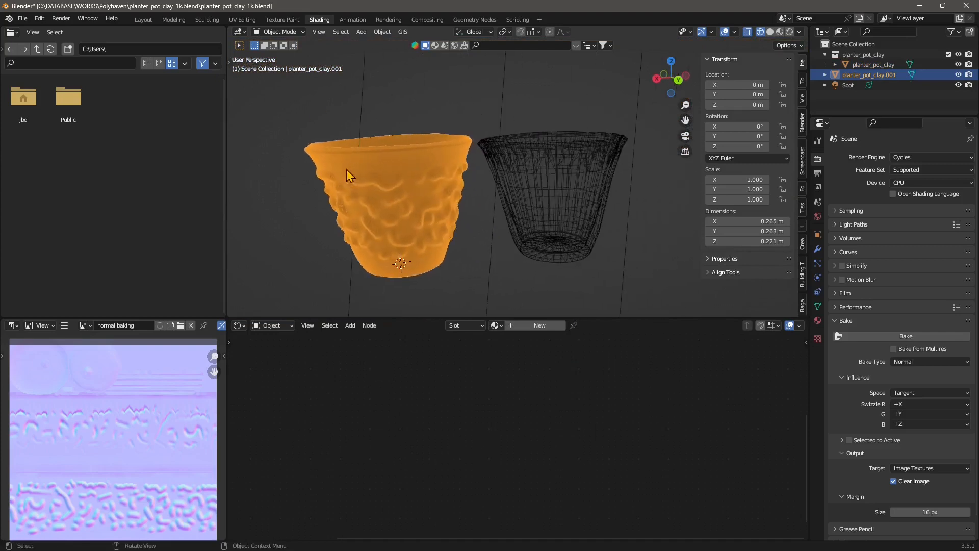
{"action": "left_click", "coordinate": [525, 208]}
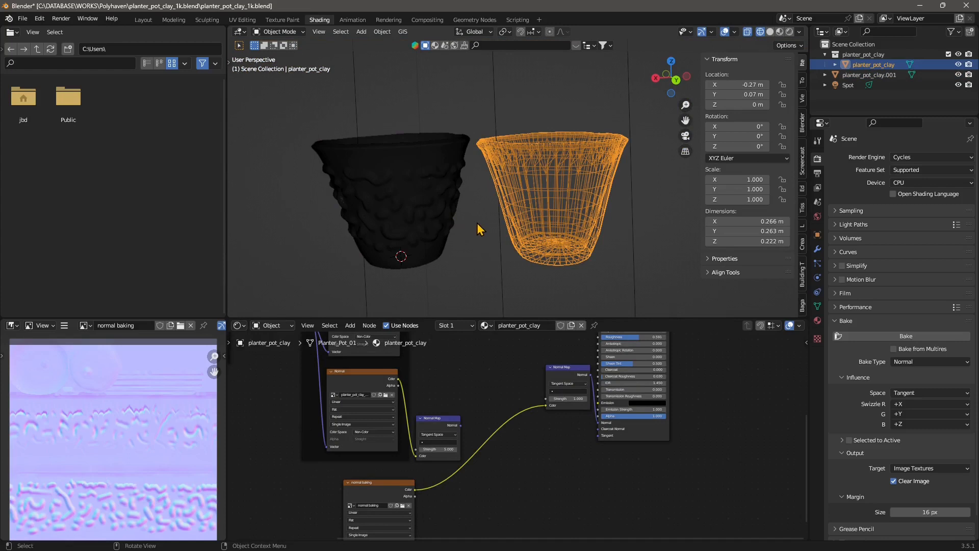
Step: Switch the viewport to Material Preview shading and deselect both pots
{"action": "left_click", "coordinate": [771, 33]}
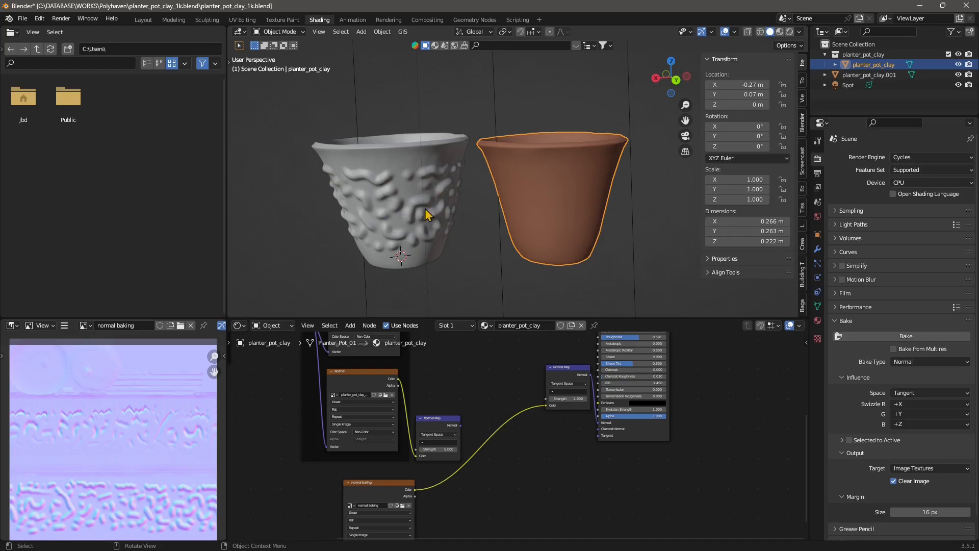
{"action": "left_click", "coordinate": [780, 32]}
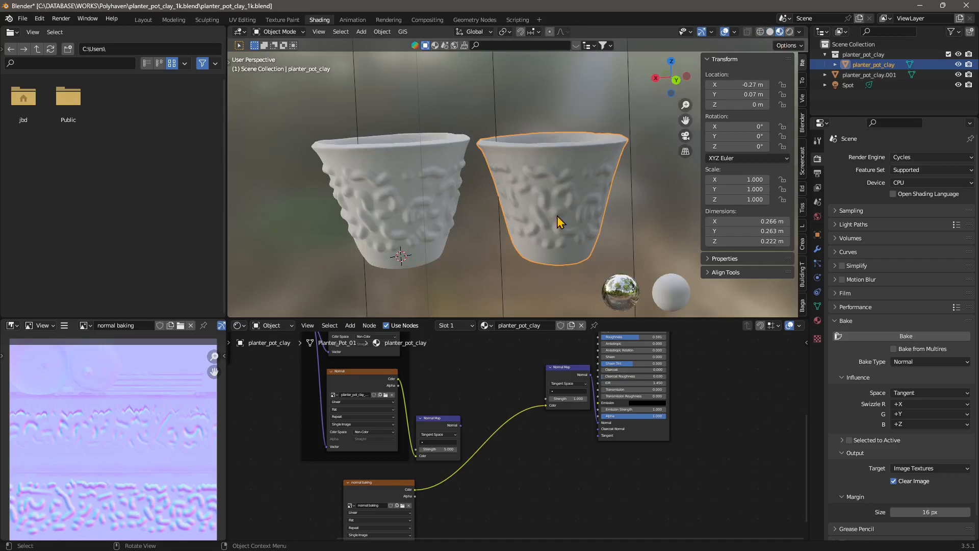
{"action": "left_click", "coordinate": [457, 103]}
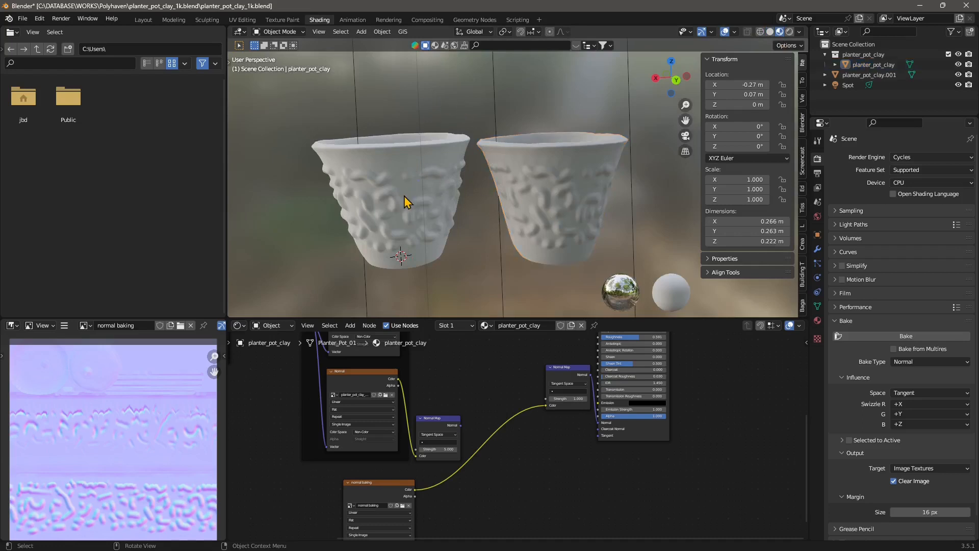
{"action": "scroll", "coordinate": [404, 196], "scroll_direction": "down", "scroll_amount": 8}
{"action": "middle_click_drag", "start_coordinate": [497, 228], "coordinate": [531, 225]}
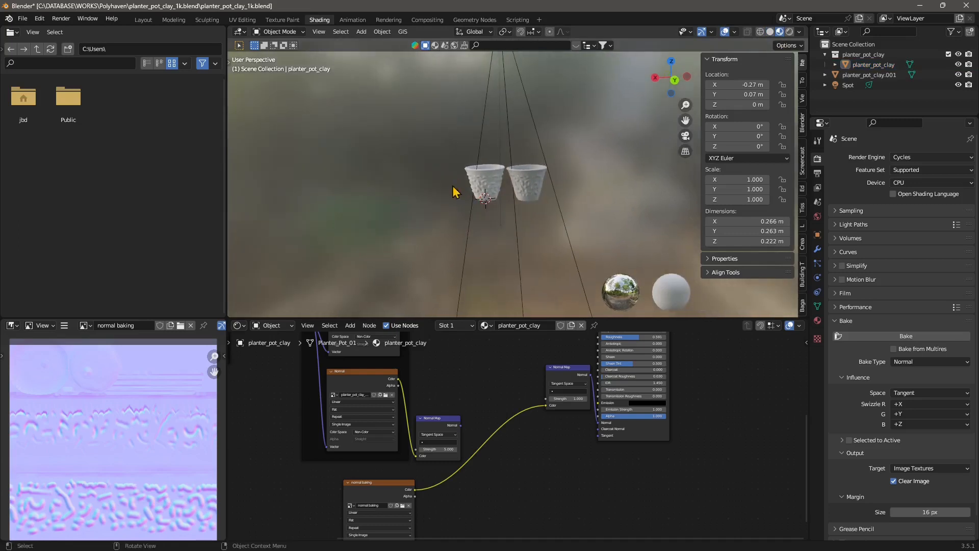
{"action": "scroll", "coordinate": [519, 203], "scroll_direction": "up", "scroll_amount": 8}
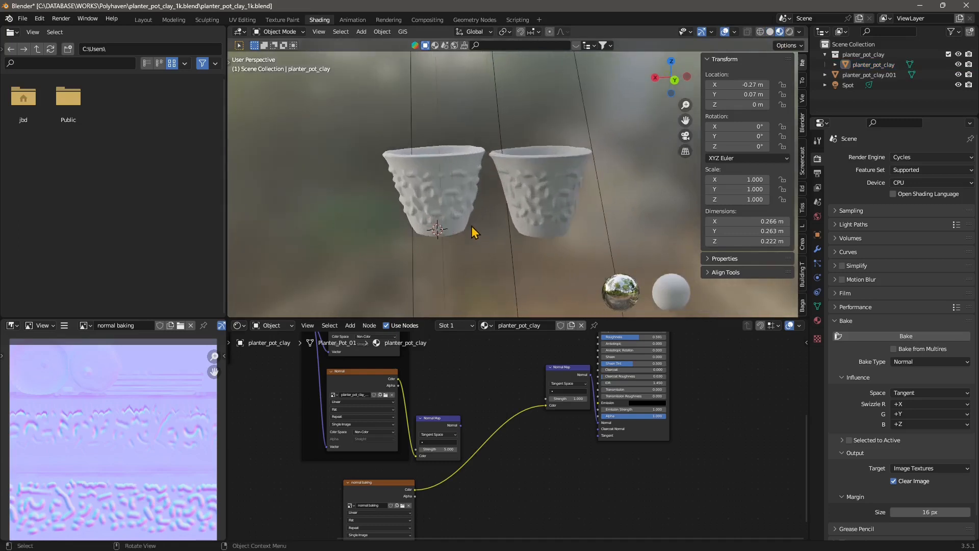
Step: Inspect the two pots up close, selecting each in turn to compare their surface detail
{"action": "left_click", "coordinate": [357, 187]}
{"action": "scroll", "coordinate": [352, 199], "scroll_direction": "up", "scroll_amount": 4}
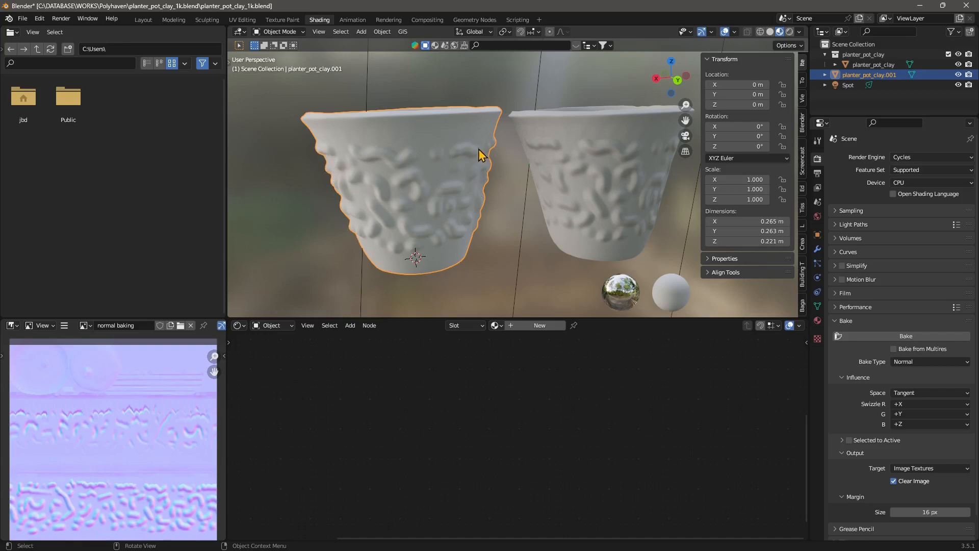
{"action": "left_click", "coordinate": [592, 176]}
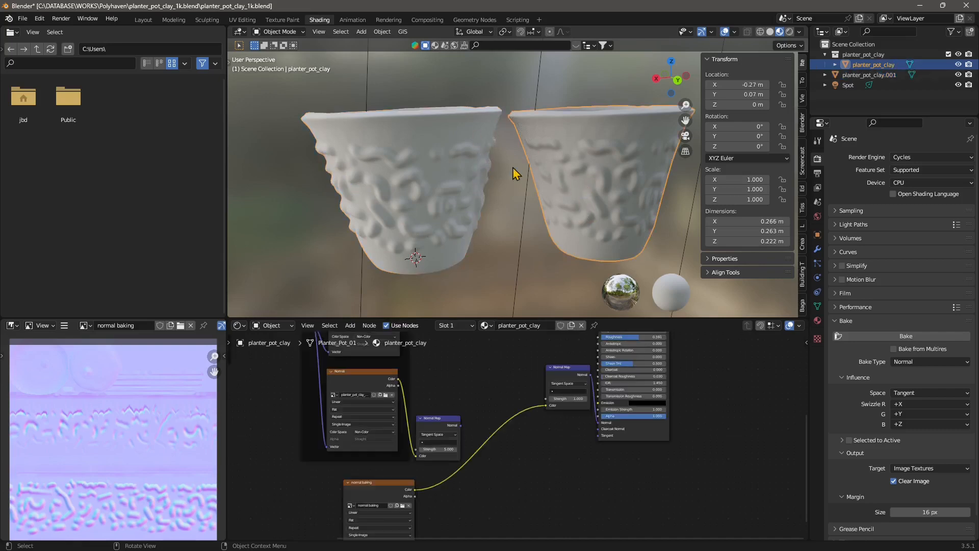
{"action": "left_click", "coordinate": [381, 170]}
{"action": "left_click", "coordinate": [576, 209]}
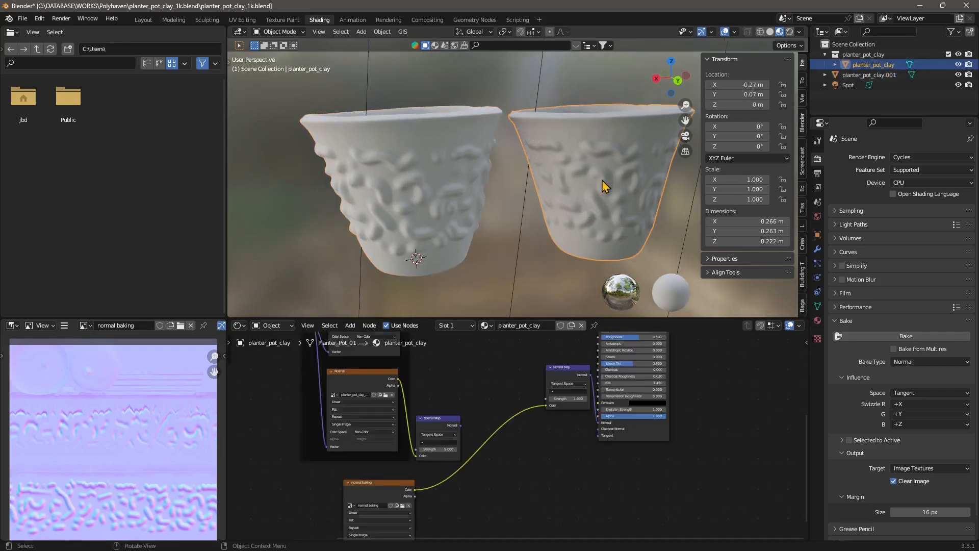
{"action": "middle_click_drag", "start_coordinate": [587, 193], "coordinate": [516, 114]}
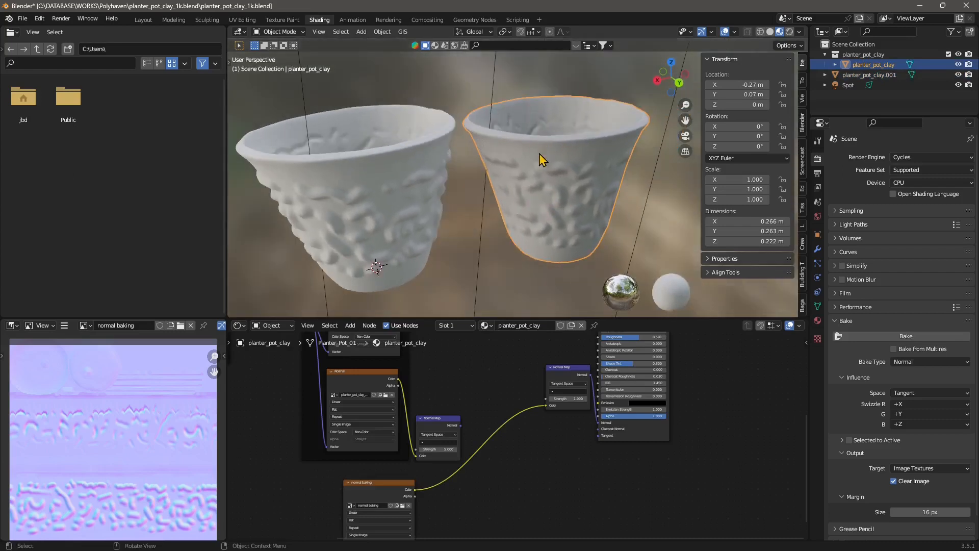
{"action": "middle_click_drag", "start_coordinate": [527, 184], "coordinate": [525, 179]}
{"action": "left_click", "coordinate": [309, 147]}
{"action": "middle_click_drag", "start_coordinate": [310, 147], "coordinate": [459, 225]}
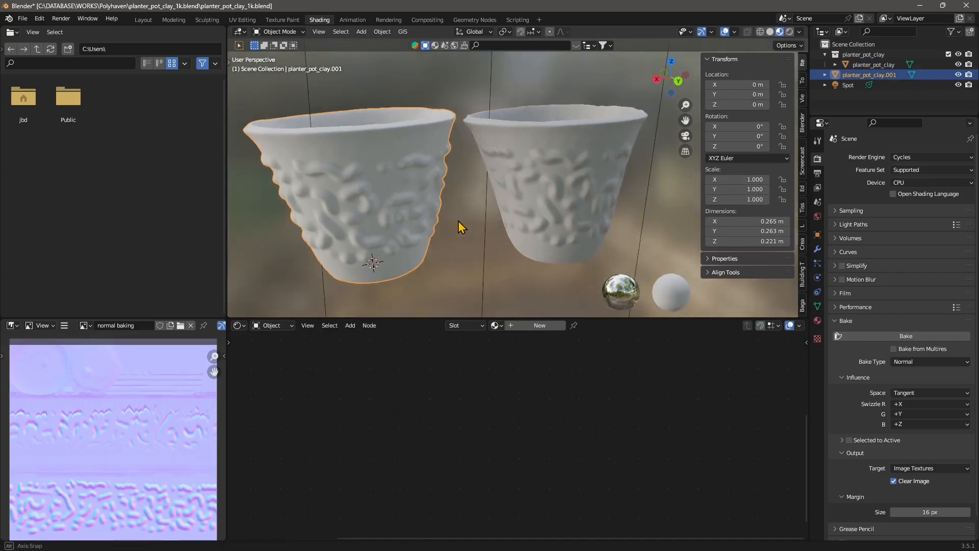
{"action": "left_click", "coordinate": [543, 187]}
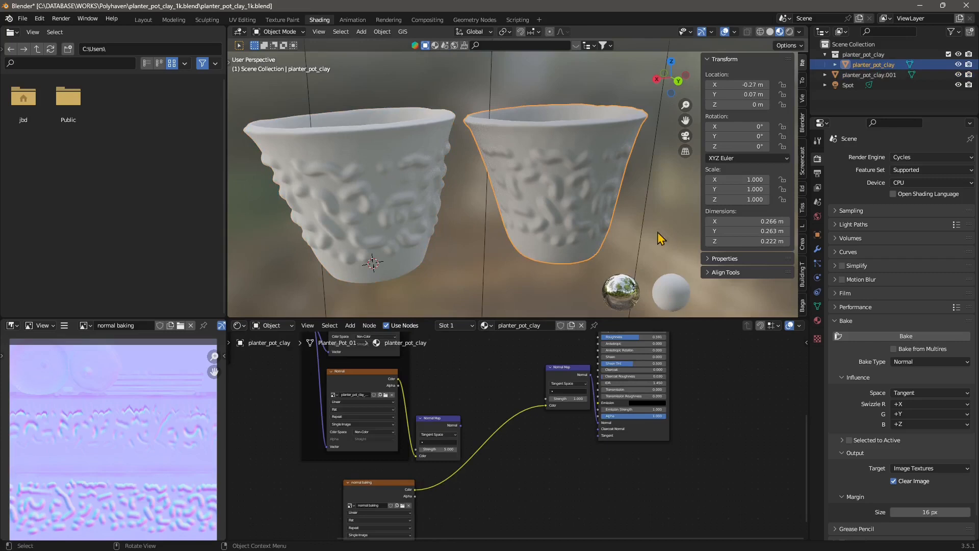
Step: Close Blender without saving changes to planter_pot_clay_1k.blend
{"action": "left_click", "coordinate": [24, 20]}
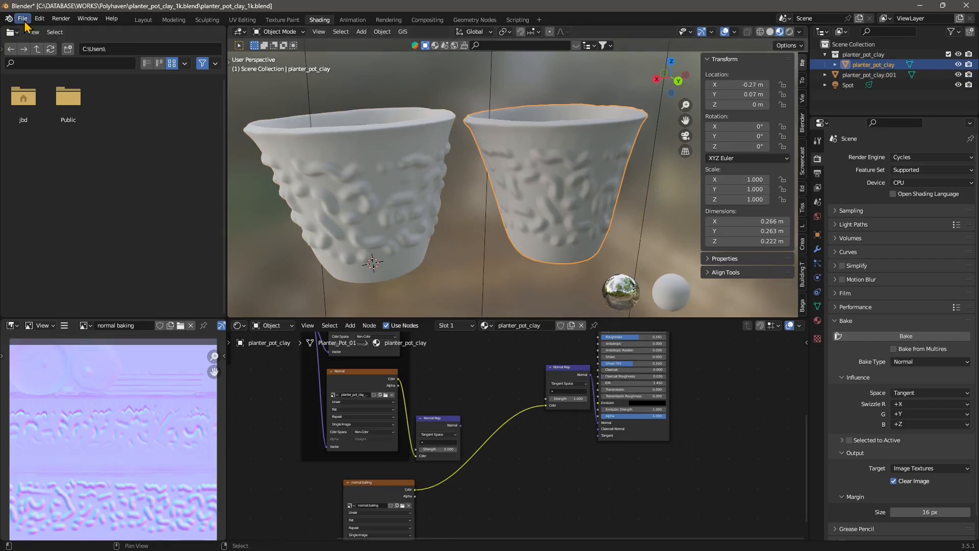
{"action": "left_click", "coordinate": [967, 6]}
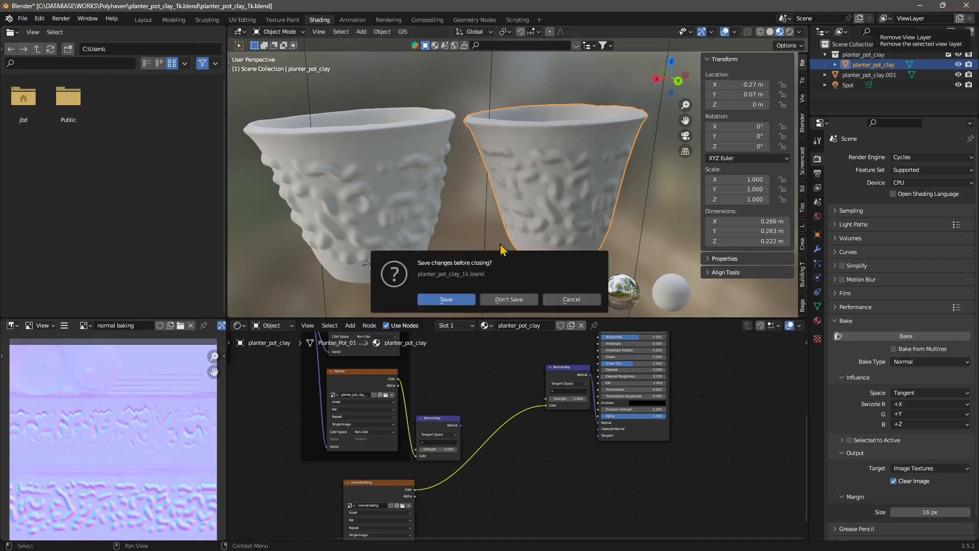
{"action": "left_click", "coordinate": [508, 301]}
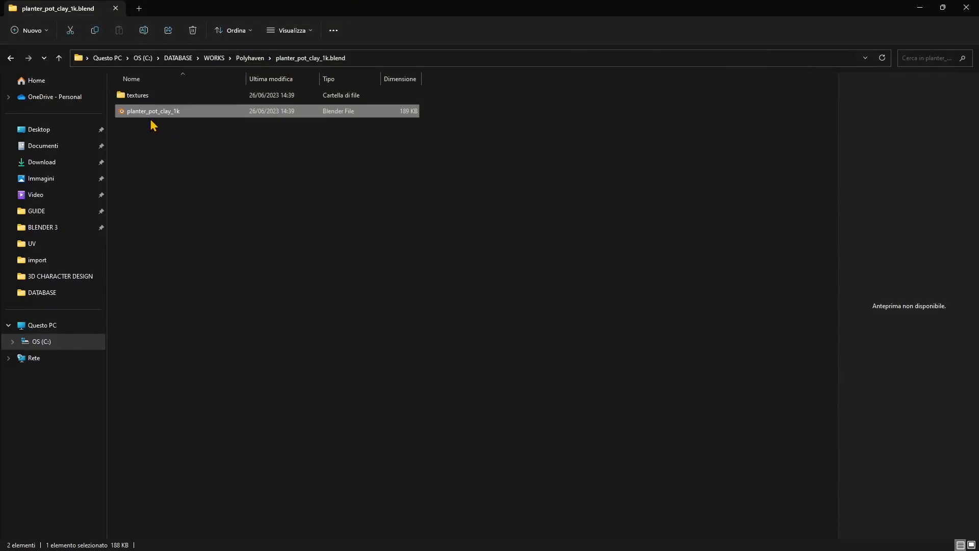
Step: Open the Poly Haven homepage in the browser at polyhaven.com
{"action": "left_click", "coordinate": [157, 135]}
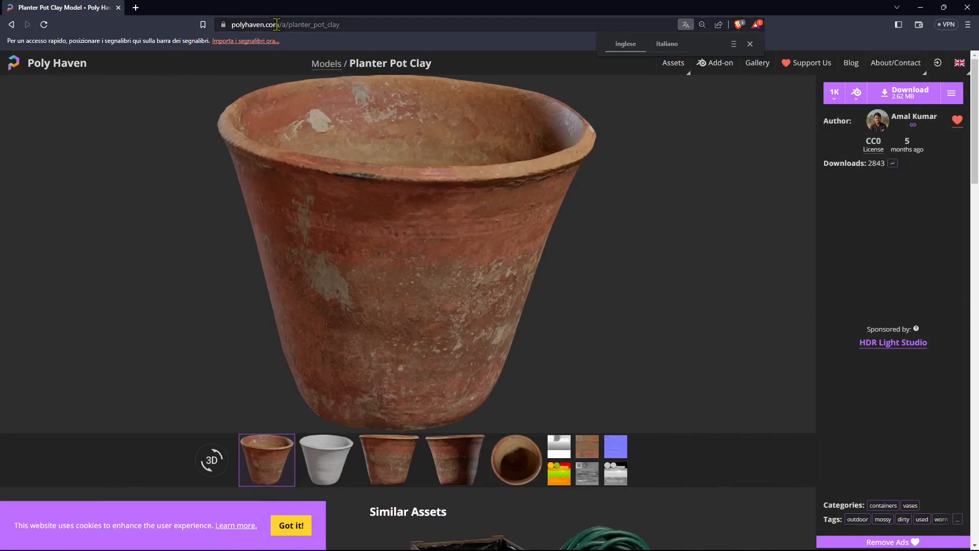
{"action": "left_click_drag", "start_coordinate": [277, 25], "coordinate": [341, 24]}
{"action": "key", "text": "BackSpace"}
{"action": "key", "text": "Return"}
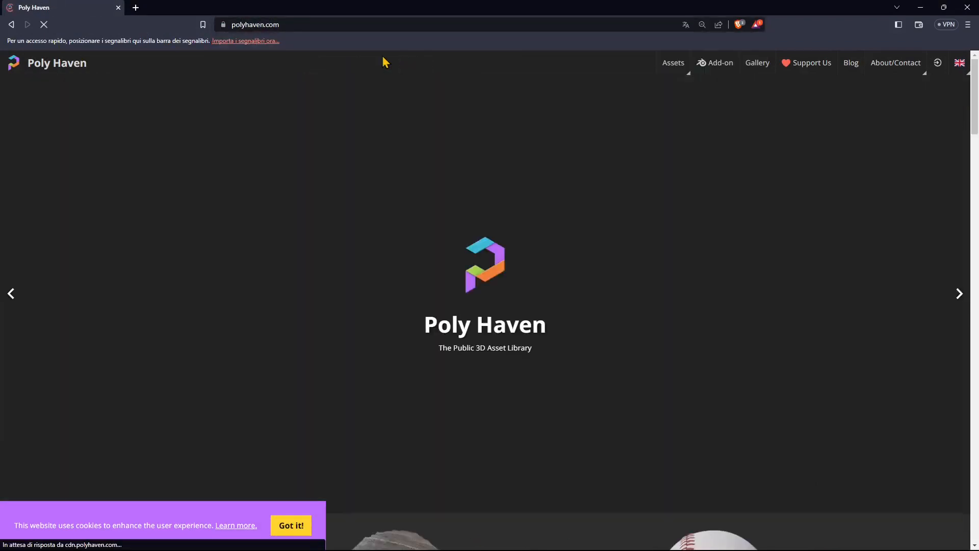
Step: Browse the Models library and open the Planter Pot Clay asset page
{"action": "scroll", "coordinate": [595, 353], "scroll_direction": "down", "scroll_amount": 2}
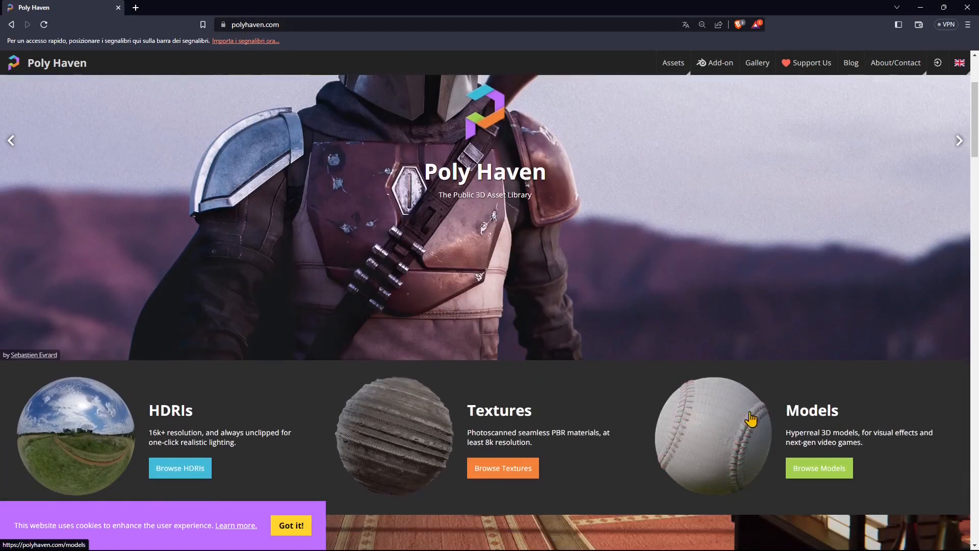
{"action": "left_click", "coordinate": [686, 416]}
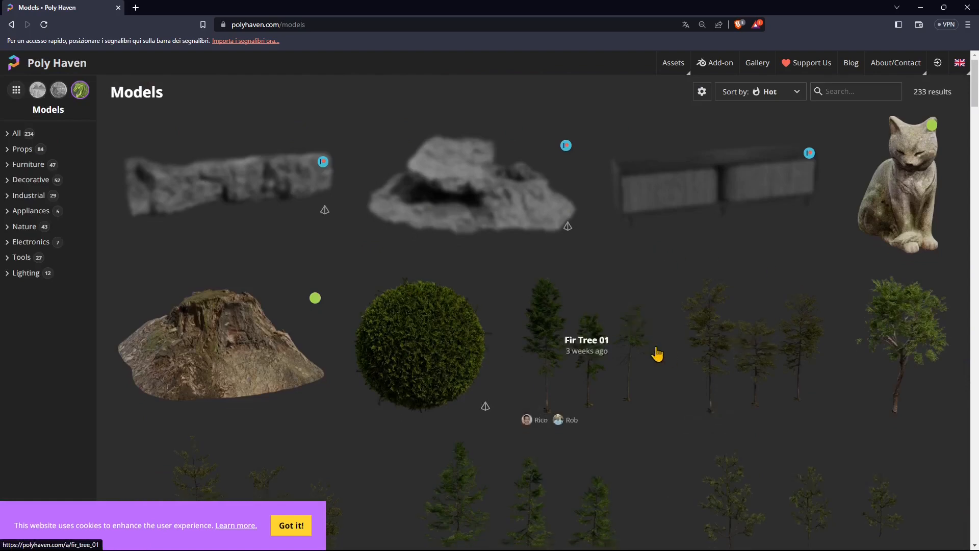
{"action": "scroll", "coordinate": [657, 351], "scroll_direction": "down", "scroll_amount": 2}
{"action": "scroll", "coordinate": [658, 347], "scroll_direction": "down", "scroll_amount": 7}
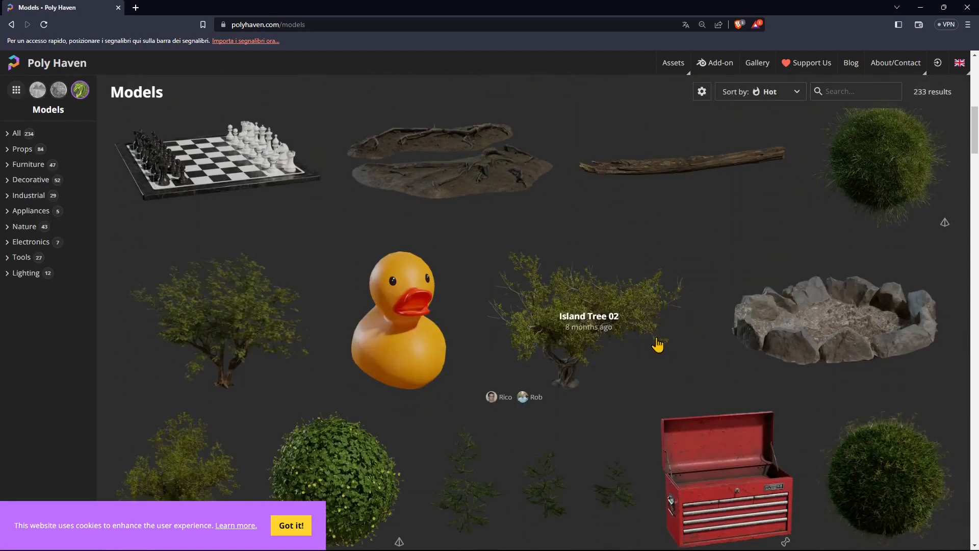
{"action": "scroll", "coordinate": [418, 297], "scroll_direction": "down", "scroll_amount": 10}
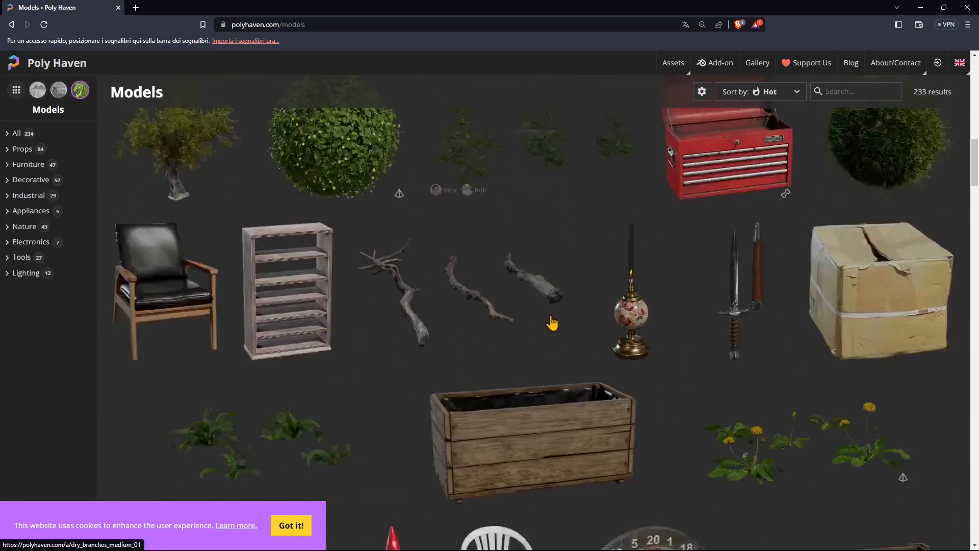
{"action": "scroll", "coordinate": [546, 319], "scroll_direction": "down", "scroll_amount": 20}
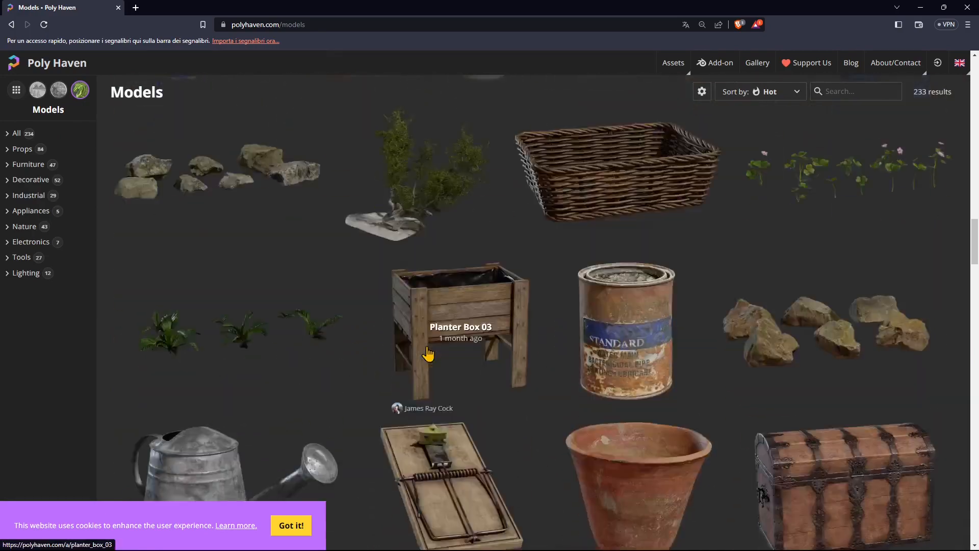
{"action": "scroll", "coordinate": [770, 258], "scroll_direction": "up", "scroll_amount": 4}
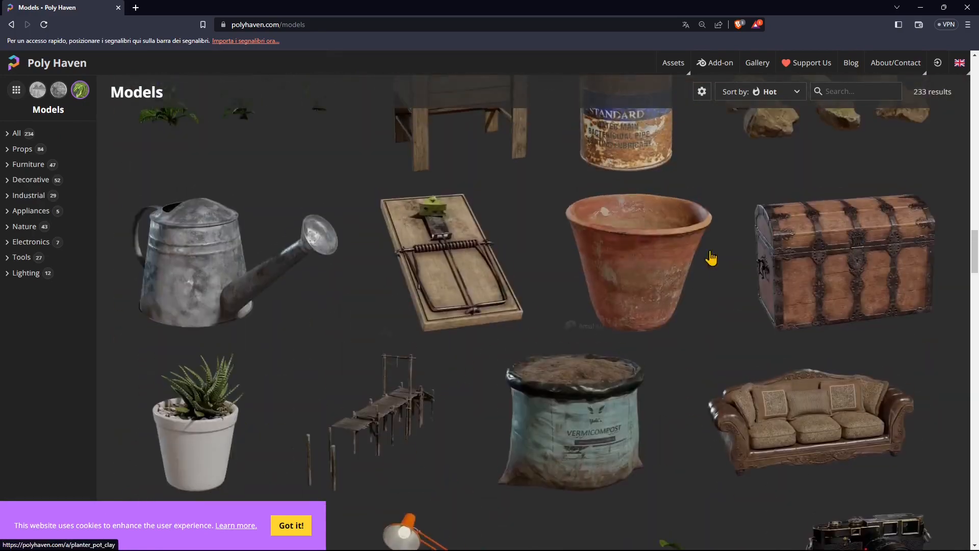
{"action": "left_click", "coordinate": [624, 296]}
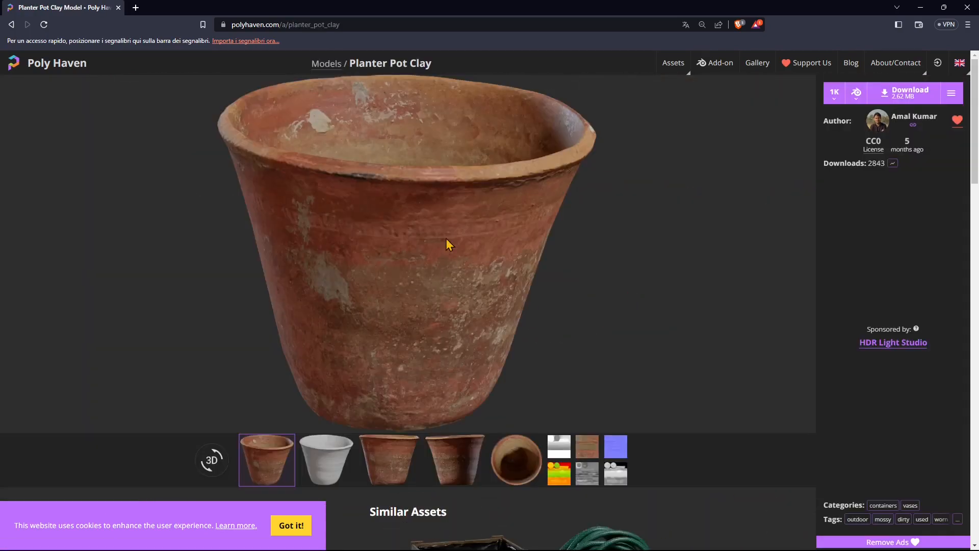
Step: Preview the asset's clay render, diffuse texture, normal map and other texture maps
{"action": "left_click", "coordinate": [326, 459]}
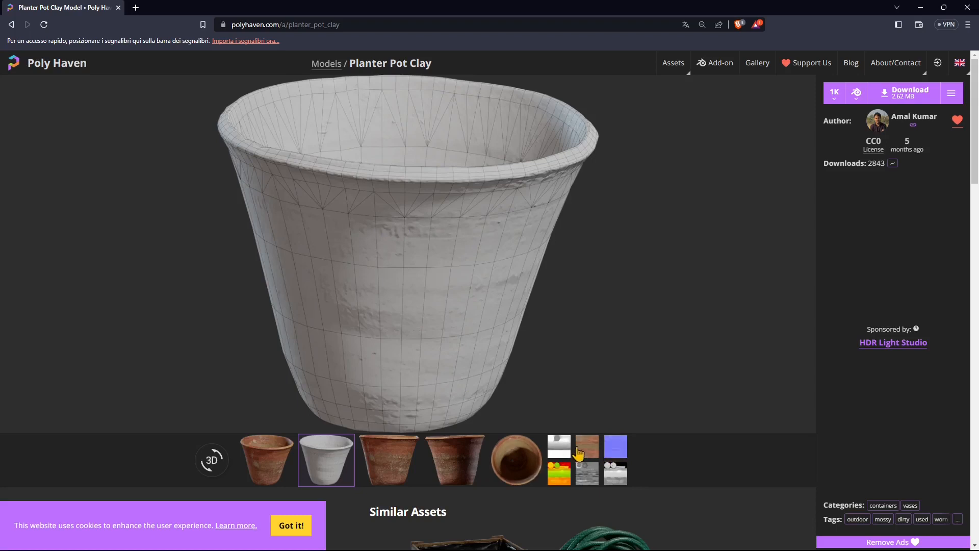
{"action": "left_click", "coordinate": [589, 449]}
{"action": "left_click", "coordinate": [616, 449]}
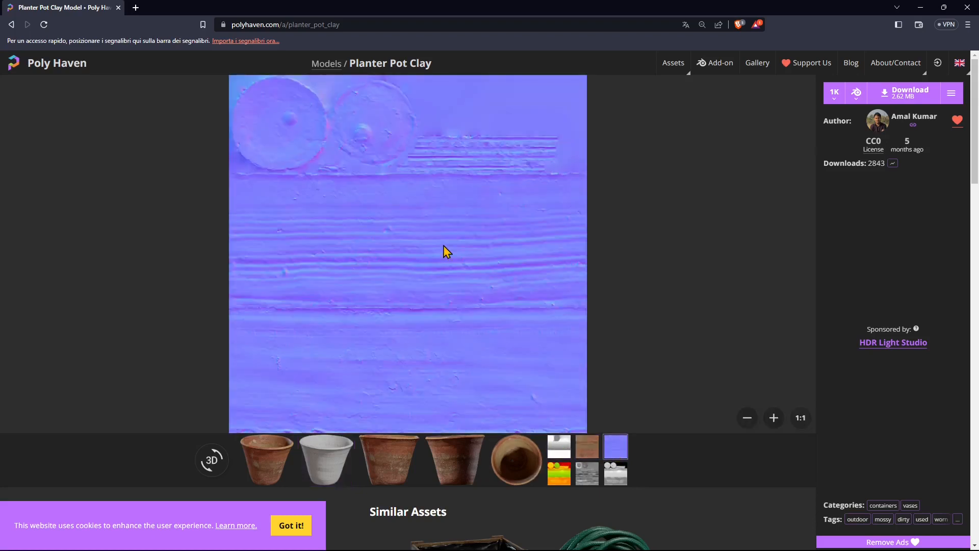
{"action": "left_click", "coordinate": [588, 475]}
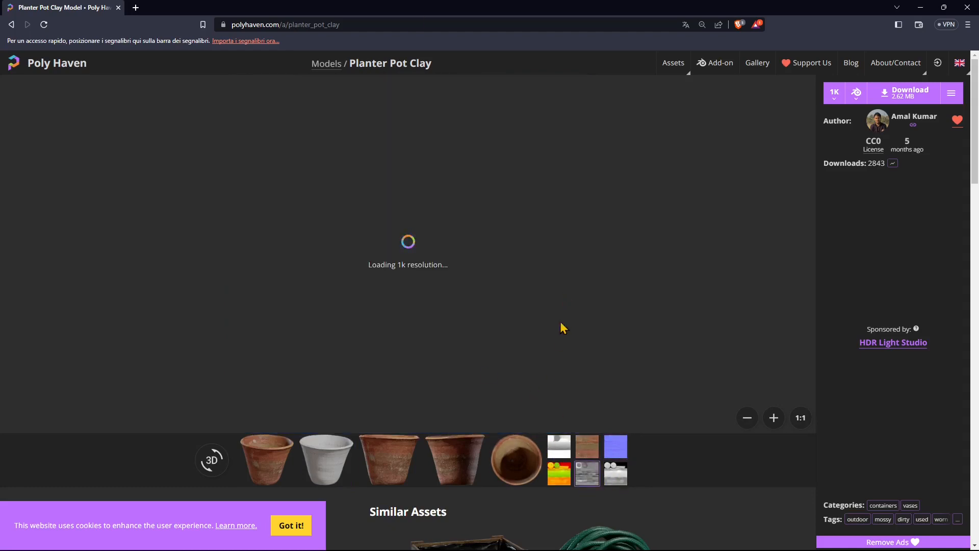
{"action": "left_click", "coordinate": [616, 449]}
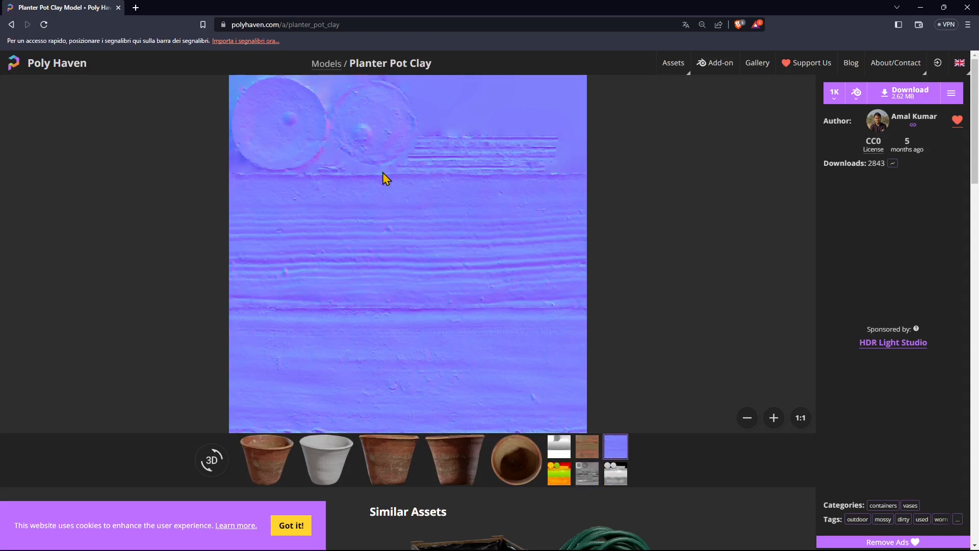
Step: Review the asset's download resolution, file format and download options
{"action": "left_click", "coordinate": [834, 93]}
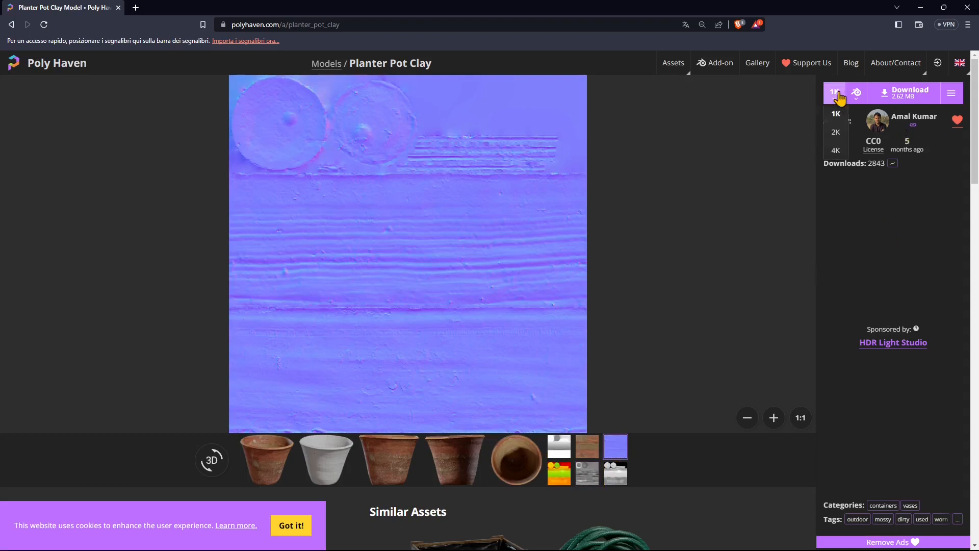
{"action": "left_click", "coordinate": [856, 95]}
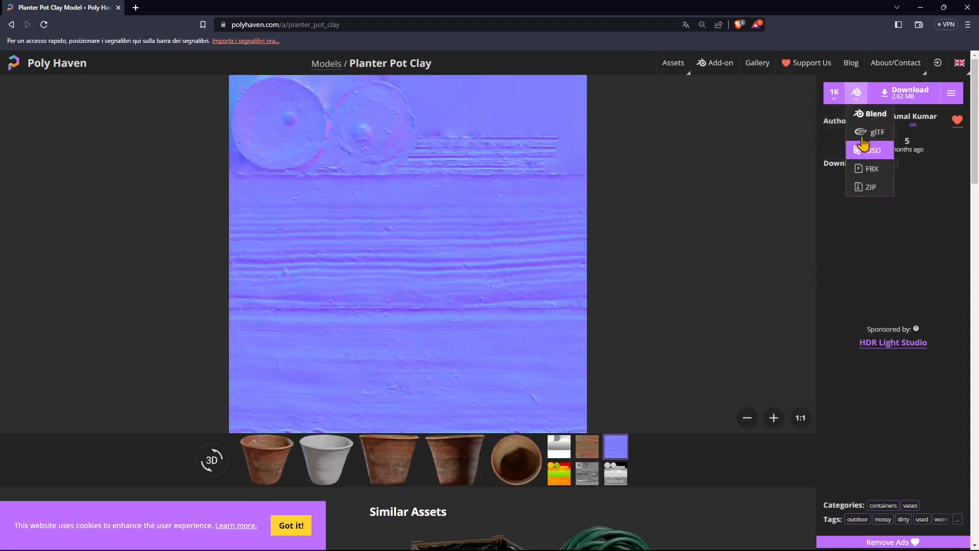
{"action": "left_click", "coordinate": [857, 99]}
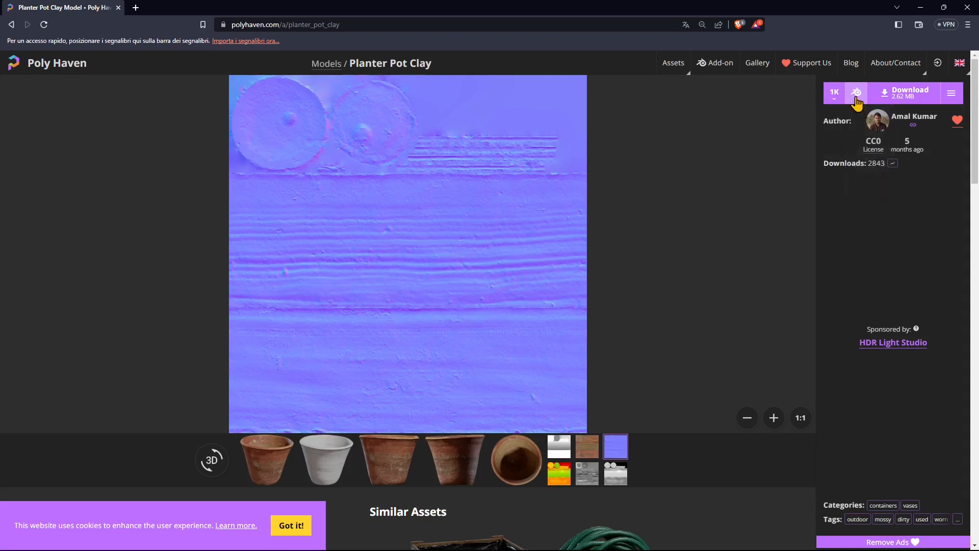
{"action": "left_click", "coordinate": [861, 101]}
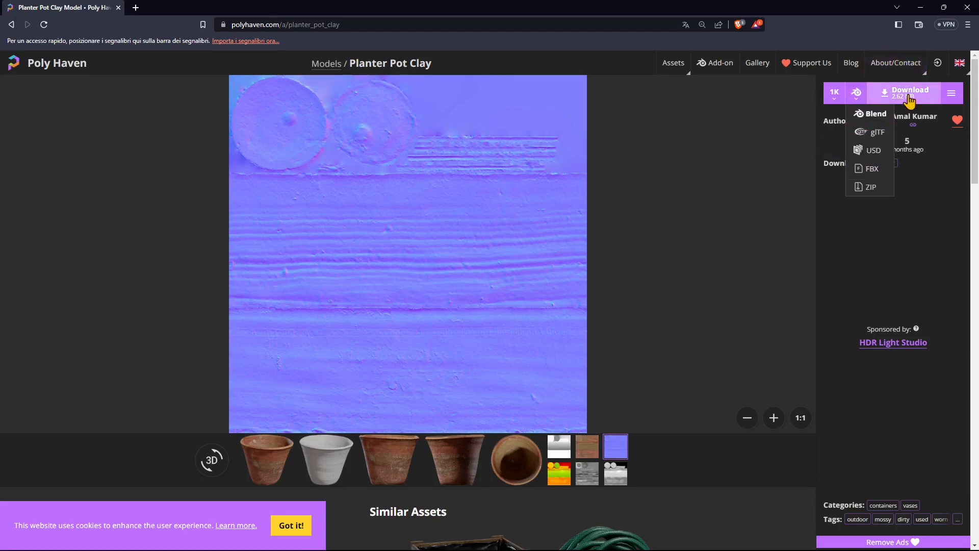
{"action": "left_click", "coordinate": [934, 190]}
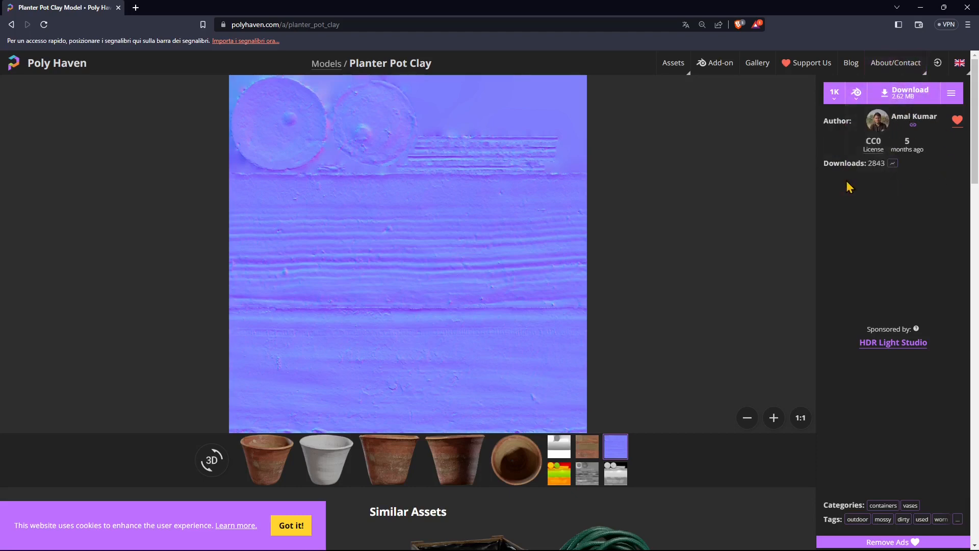
Step: Close the browser and open planter_pot_clay_1k.blend from the Polyhaven folder
{"action": "mouse_move", "coordinate": [881, 154]}
{"action": "left_click", "coordinate": [967, 8]}
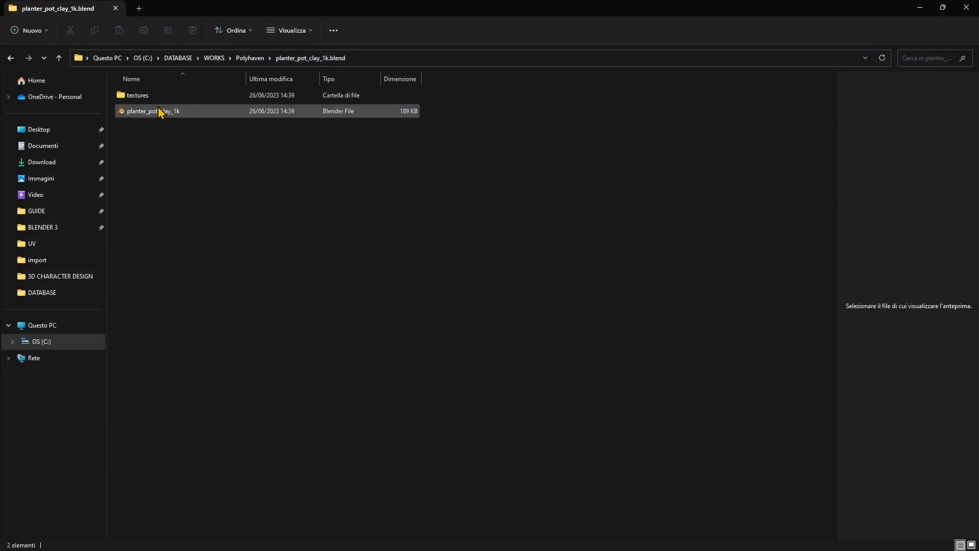
{"action": "left_click", "coordinate": [147, 96]}
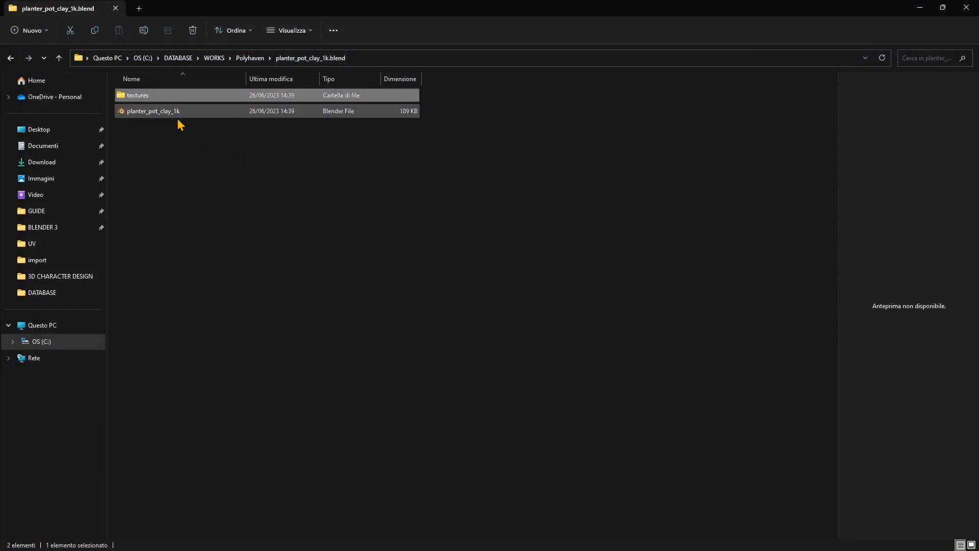
{"action": "left_click", "coordinate": [136, 113]}
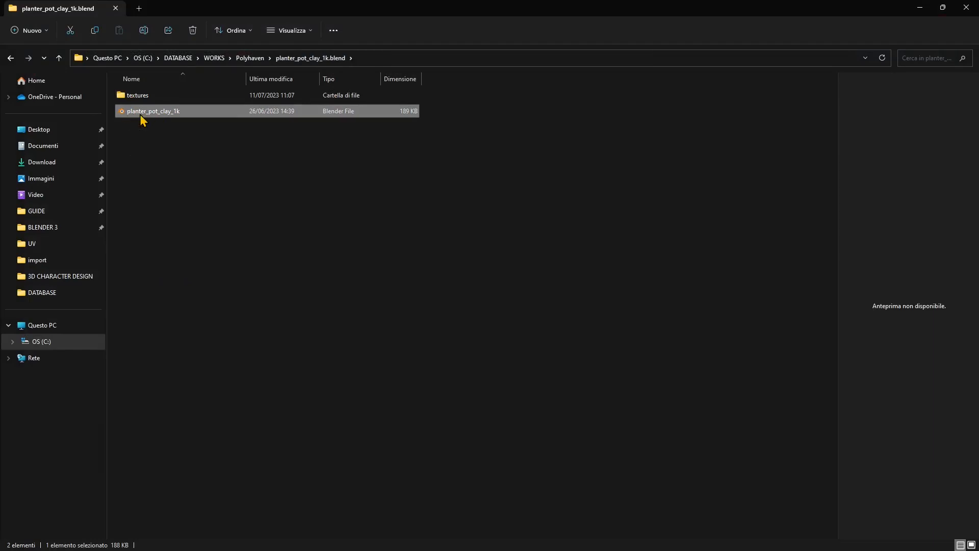
{"action": "double_click", "coordinate": [141, 113]}
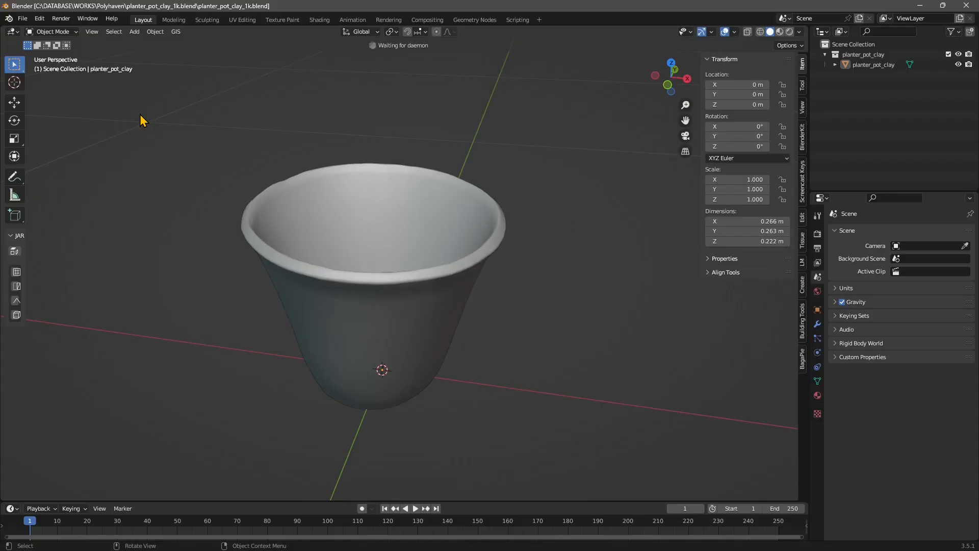
Step: Switch the viewport to Material Preview shading to see the pot's textures
{"action": "middle_click_drag", "start_coordinate": [393, 258], "coordinate": [384, 185]}
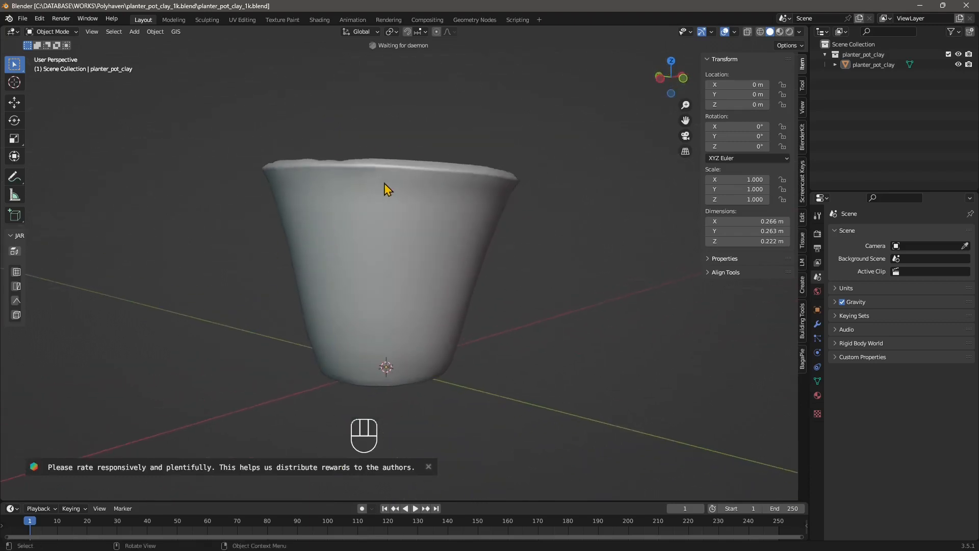
{"action": "middle_click_drag", "start_coordinate": [355, 237], "coordinate": [409, 306]}
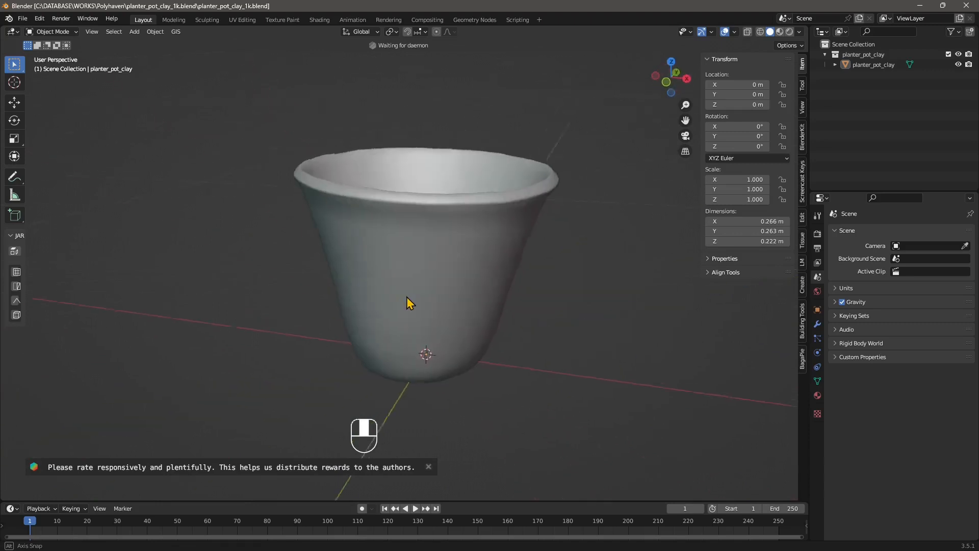
{"action": "left_click", "coordinate": [780, 34]}
{"action": "middle_click_drag", "start_coordinate": [539, 179], "coordinate": [289, 293]}
{"action": "middle_click_drag", "start_coordinate": [341, 236], "coordinate": [280, 162]}
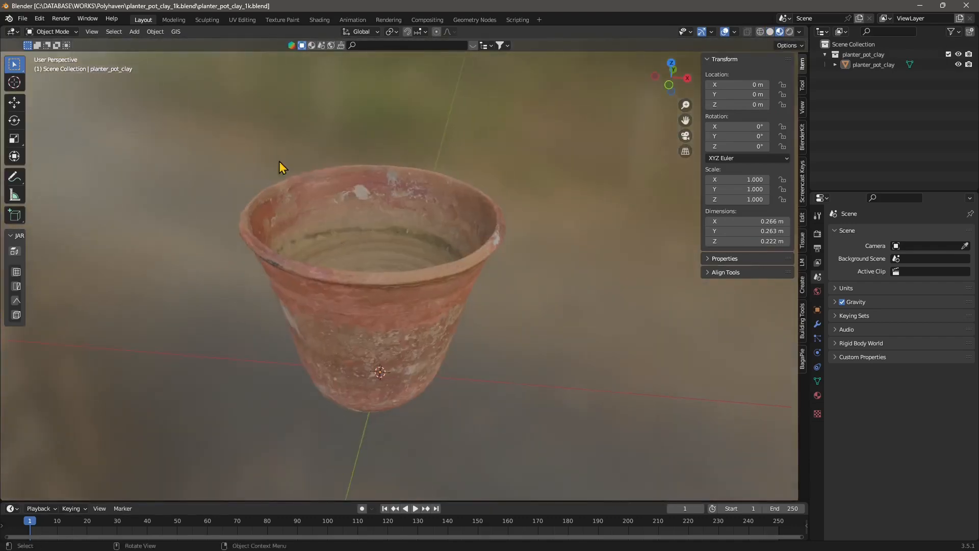
Step: Open the UV Editing workspace and inspect the pot's UV layout over the diffuse texture
{"action": "left_click", "coordinate": [234, 20]}
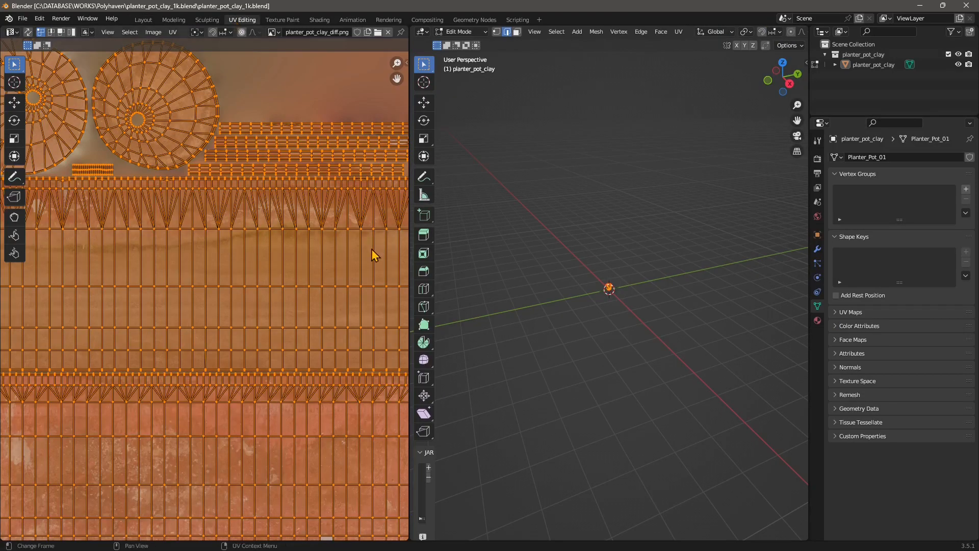
{"action": "scroll", "coordinate": [592, 281], "scroll_direction": "up", "scroll_amount": 15}
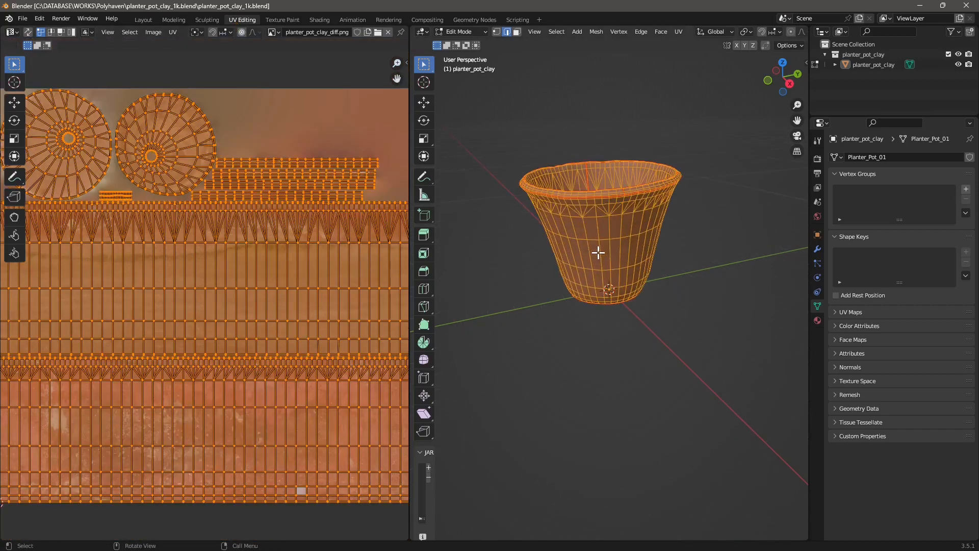
{"action": "middle_click_drag", "start_coordinate": [589, 202], "coordinate": [605, 268], "text": "shift"}
{"action": "scroll", "coordinate": [277, 247], "scroll_direction": "down", "scroll_amount": 3}
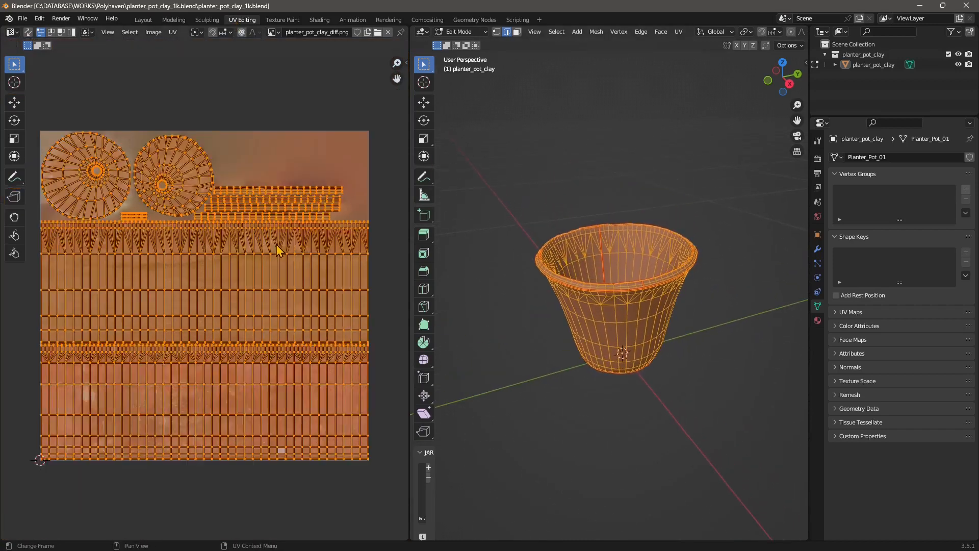
{"action": "left_click", "coordinate": [160, 142]}
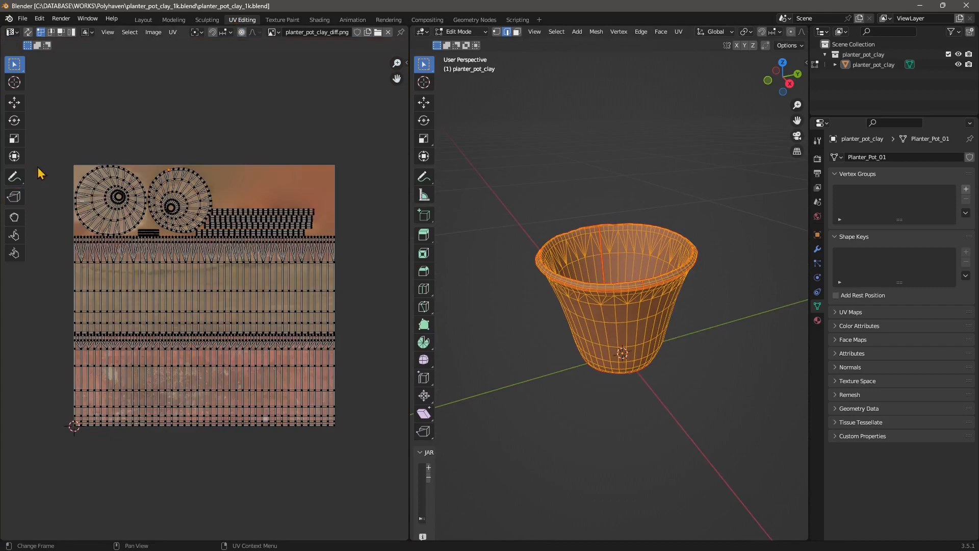
{"action": "scroll", "coordinate": [182, 278], "scroll_direction": "up", "scroll_amount": 1}
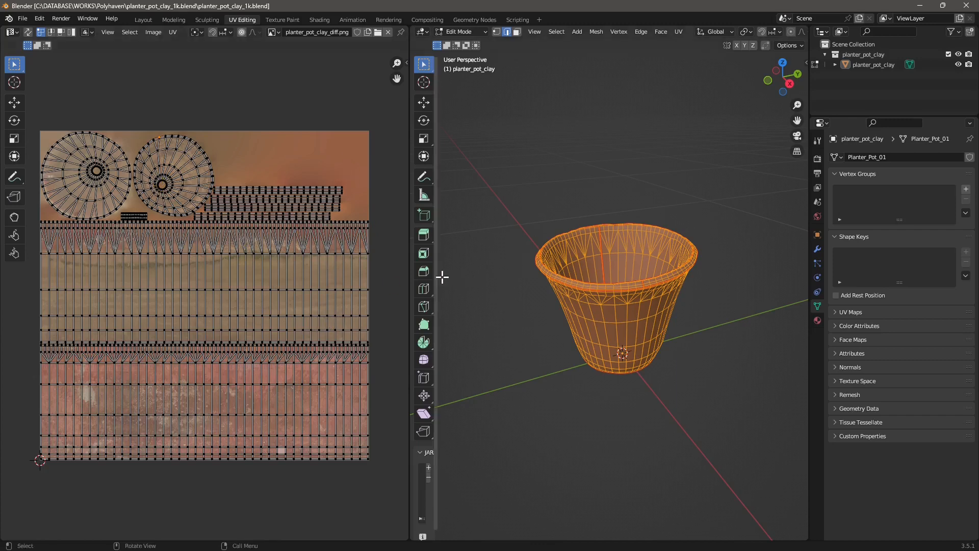
{"action": "middle_click_drag", "start_coordinate": [540, 286], "coordinate": [554, 206]}
{"action": "middle_click_drag", "start_coordinate": [640, 282], "coordinate": [457, 271]}
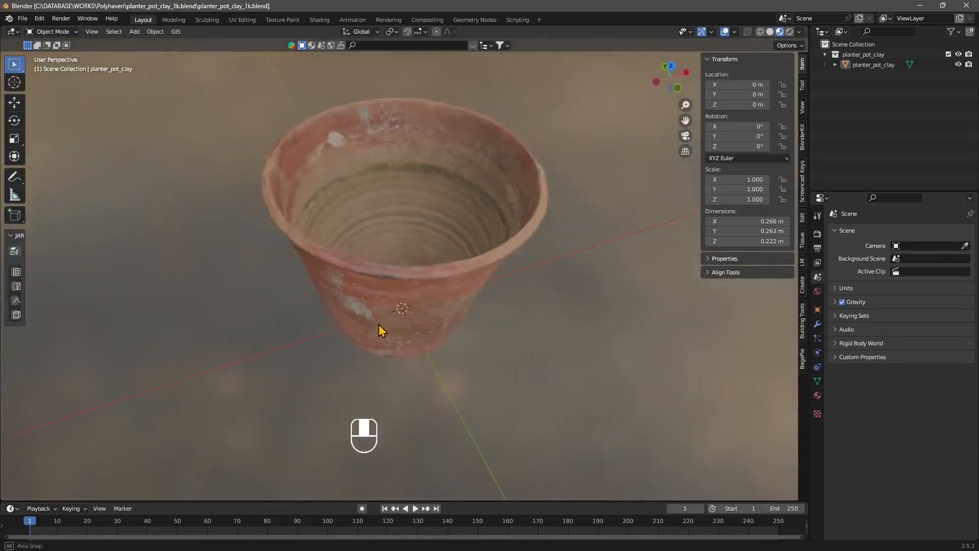
Step: Open the Shading workspace and examine the pot material's node tree
{"action": "middle_click_drag", "start_coordinate": [379, 324], "coordinate": [377, 219]}
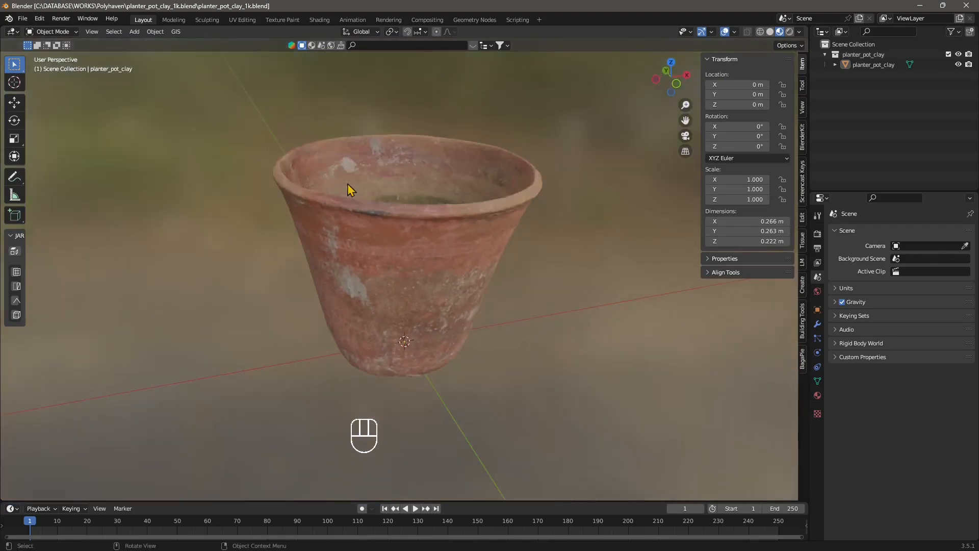
{"action": "middle_click_drag", "start_coordinate": [449, 262], "coordinate": [516, 310]}
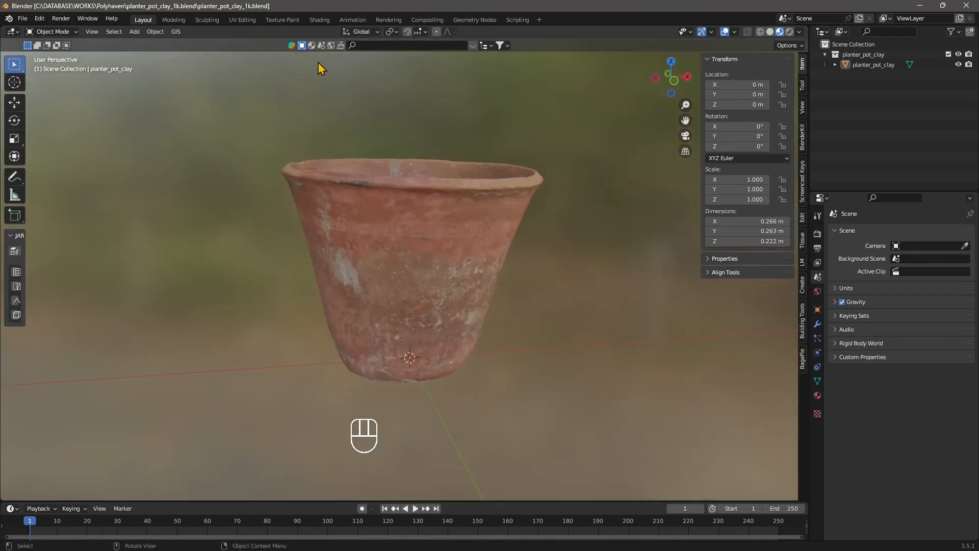
{"action": "left_click", "coordinate": [320, 20]}
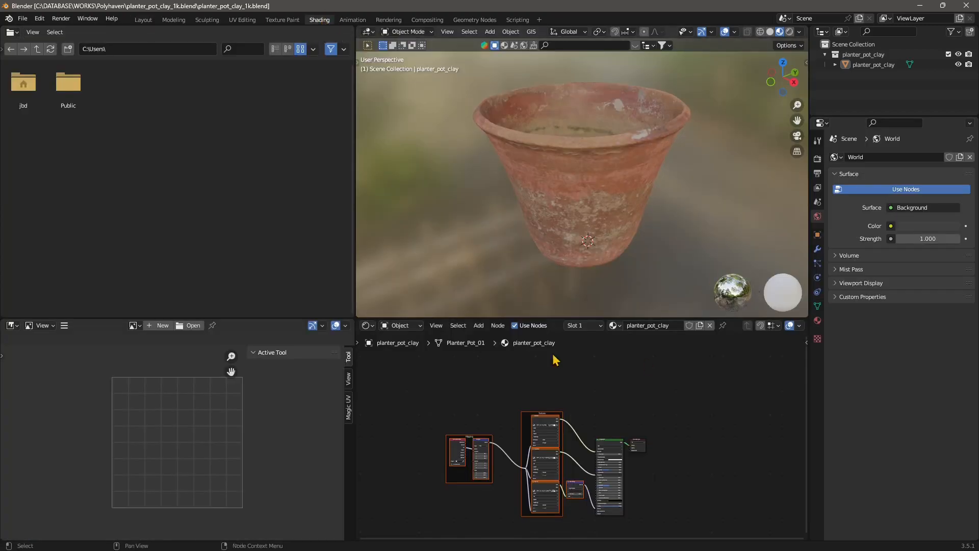
{"action": "scroll", "coordinate": [576, 175], "scroll_direction": "up", "scroll_amount": 4}
{"action": "scroll", "coordinate": [573, 199], "scroll_direction": "down", "scroll_amount": 4}
{"action": "middle_click_drag", "start_coordinate": [570, 206], "coordinate": [562, 223]}
{"action": "scroll", "coordinate": [573, 497], "scroll_direction": "up", "scroll_amount": 5}
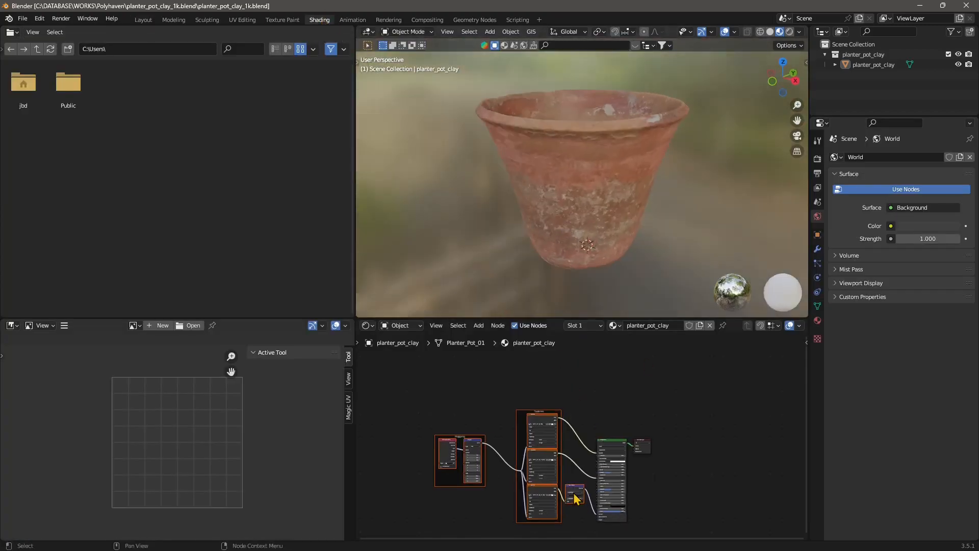
{"action": "scroll", "coordinate": [493, 452], "scroll_direction": "up", "scroll_amount": 7}
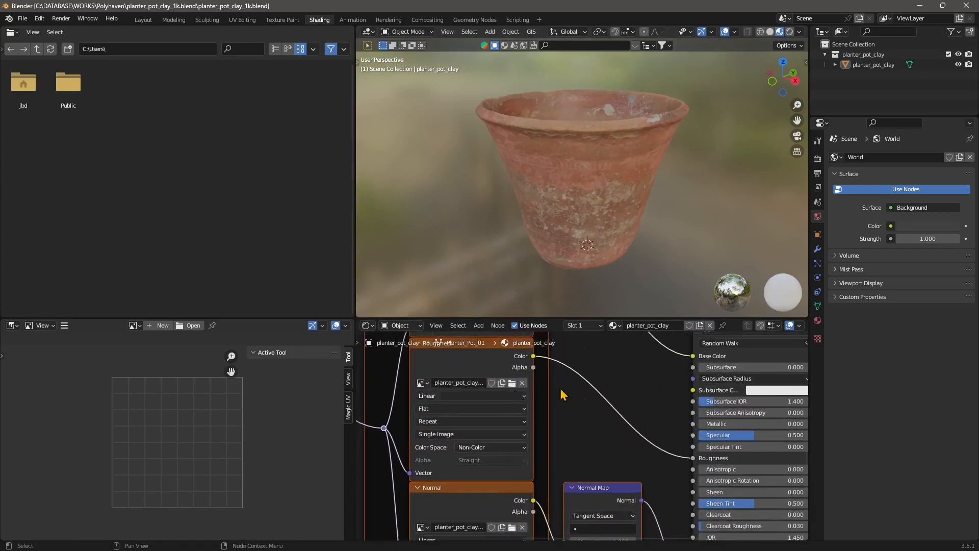
{"action": "middle_click_drag", "start_coordinate": [548, 378], "coordinate": [564, 478]}
{"action": "scroll", "coordinate": [478, 376], "scroll_direction": "down", "scroll_amount": 3}
{"action": "middle_click_drag", "start_coordinate": [482, 370], "coordinate": [509, 398]}
{"action": "scroll", "coordinate": [625, 490], "scroll_direction": "up", "scroll_amount": 2}
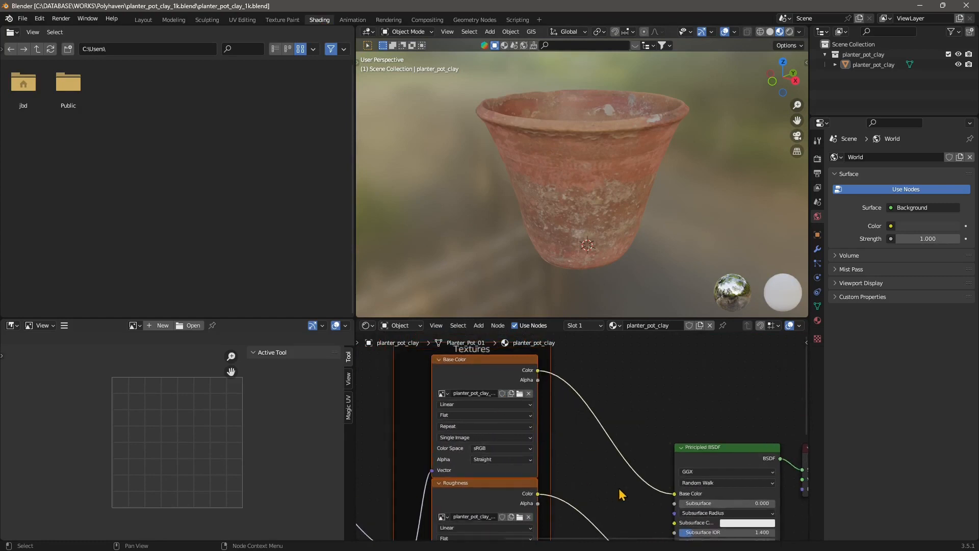
Step: Disconnect the base color texture from the Principled BSDF's Base Color input
{"action": "left_click_drag", "start_coordinate": [641, 478], "coordinate": [596, 449]}
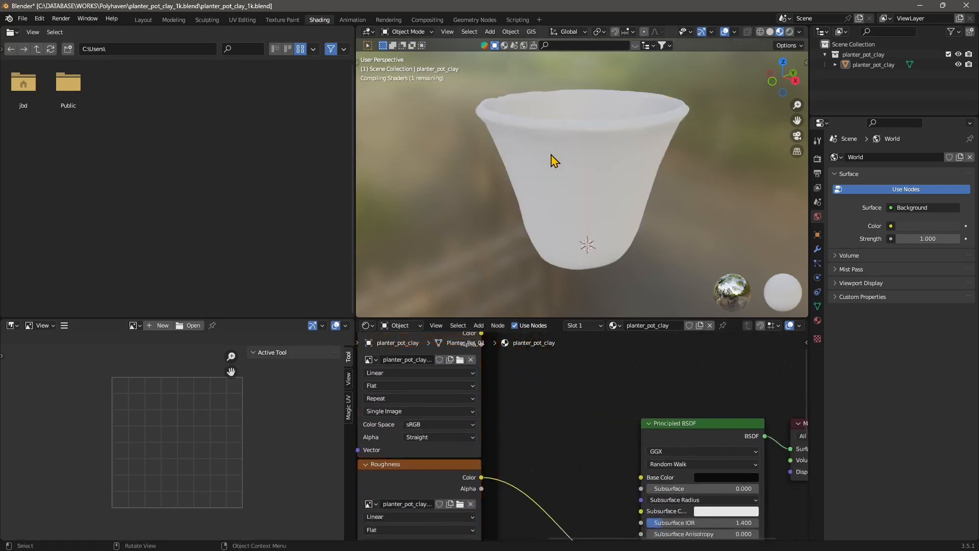
{"action": "mouse_move", "coordinate": [551, 155]}
{"action": "middle_mouse_down"}
{"action": "mouse_move", "coordinate": [552, 201]}
{"action": "mouse_move", "coordinate": [571, 214]}
{"action": "mouse_move", "coordinate": [585, 116]}
{"action": "middle_mouse_up"}
{"action": "mouse_move", "coordinate": [571, 209]}
{"action": "middle_mouse_down"}
{"action": "mouse_move", "coordinate": [575, 180]}
{"action": "mouse_move", "coordinate": [576, 193]}
{"action": "middle_mouse_up"}
Step: Disconnect the roughness texture from the Principled BSDF's Roughness input
{"action": "middle_click_drag", "start_coordinate": [598, 467], "coordinate": [584, 376]}
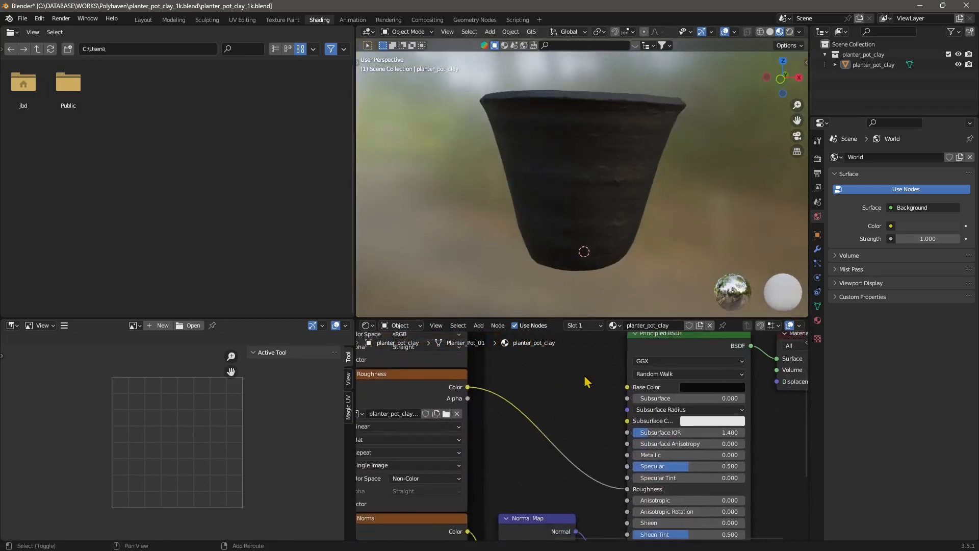
{"action": "middle_click_drag", "start_coordinate": [377, 385], "coordinate": [413, 395]}
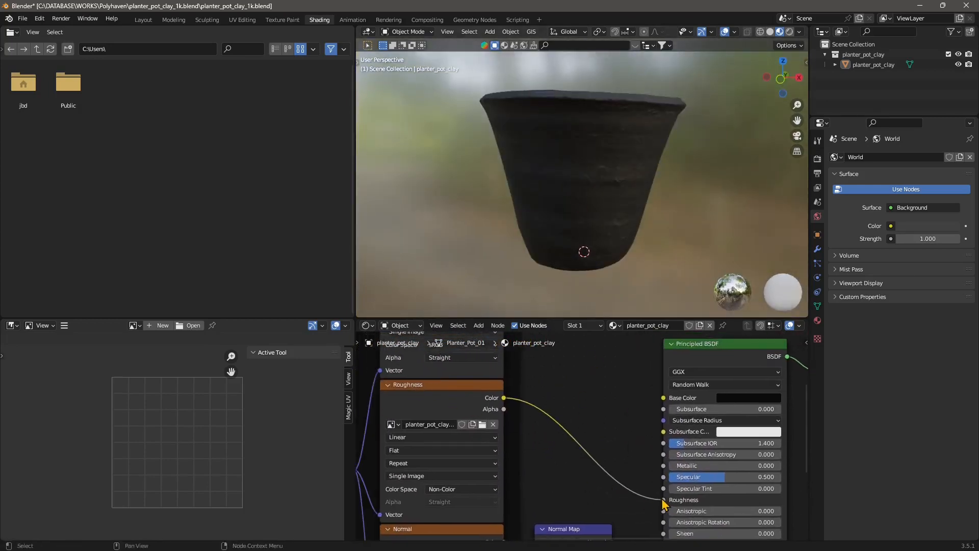
{"action": "middle_click_drag", "start_coordinate": [545, 127], "coordinate": [554, 76]}
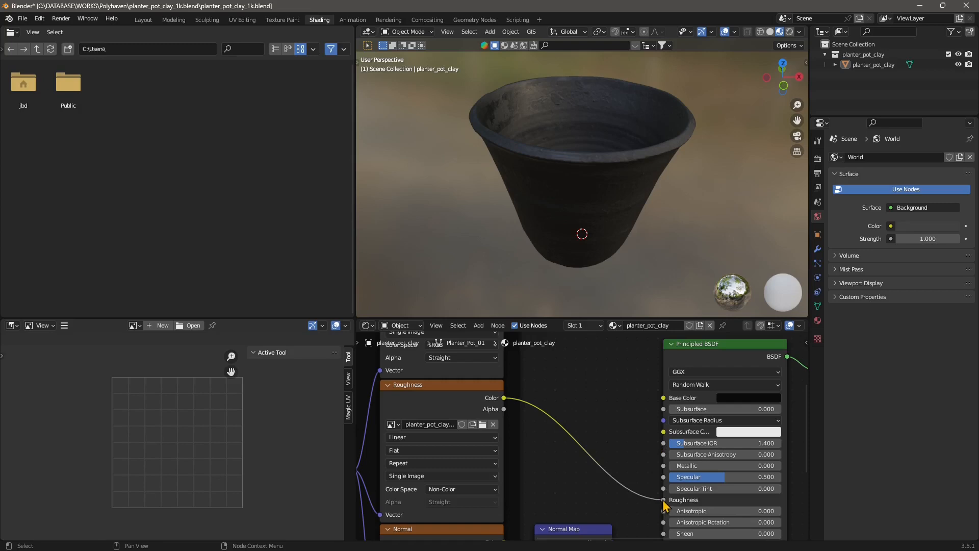
{"action": "left_click_drag", "start_coordinate": [664, 501], "coordinate": [635, 482]}
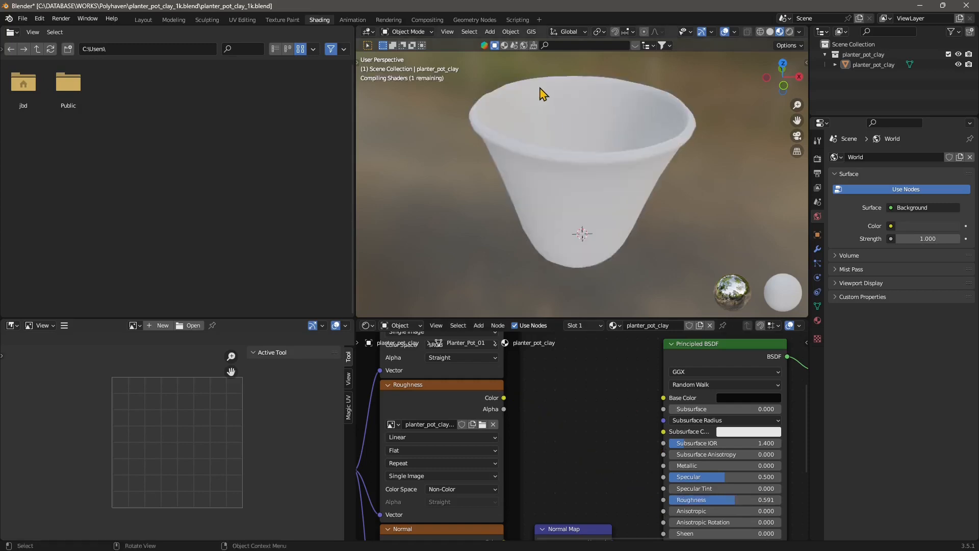
Step: Select the Normal image node to show its map, and move it and the Normal Map node down
{"action": "middle_click_drag", "start_coordinate": [511, 527], "coordinate": [500, 401]}
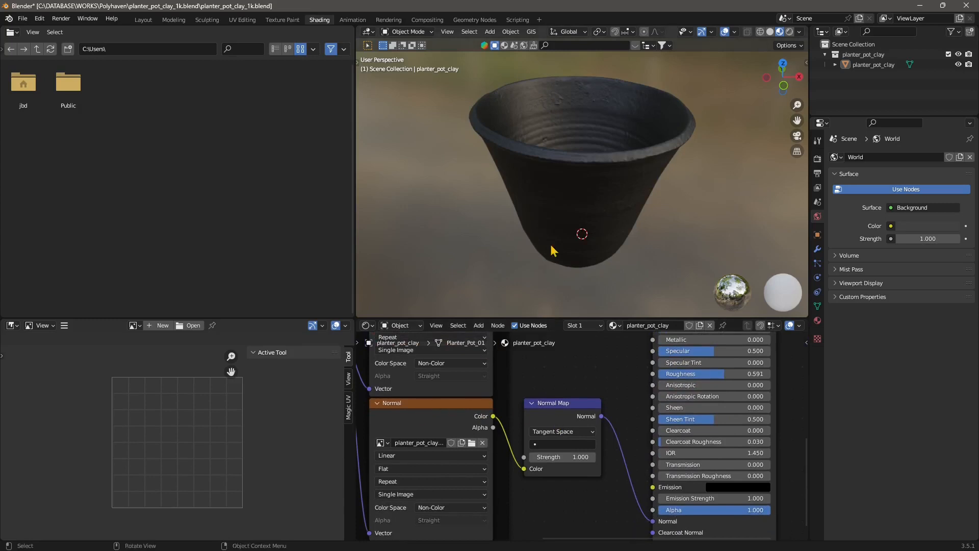
{"action": "left_click", "coordinate": [436, 401]}
{"action": "left_click_drag", "start_coordinate": [436, 401], "coordinate": [428, 455]}
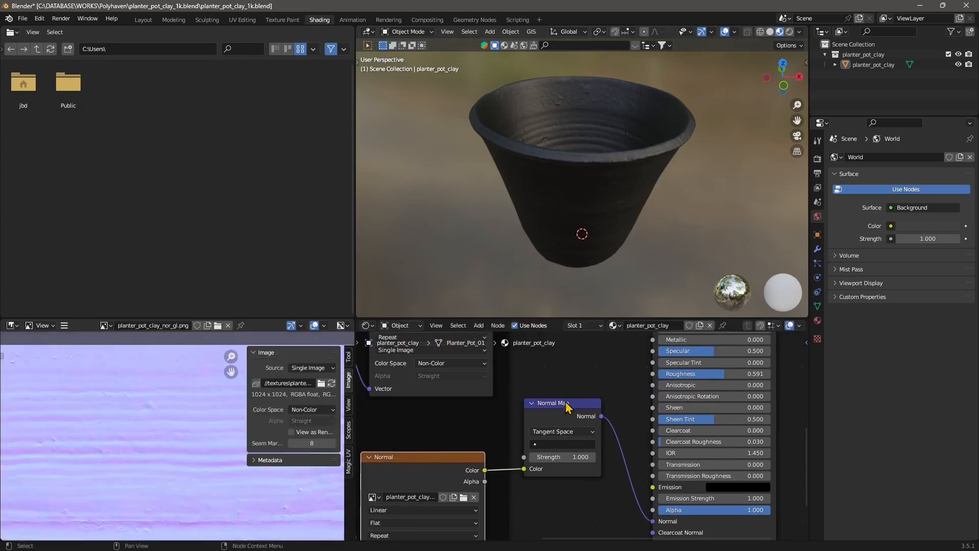
{"action": "left_click_drag", "start_coordinate": [562, 403], "coordinate": [569, 440]}
Step: Brighten the Principled BSDF base color to a light grey by raising its value
{"action": "middle_click_drag", "start_coordinate": [576, 168], "coordinate": [597, 186]}
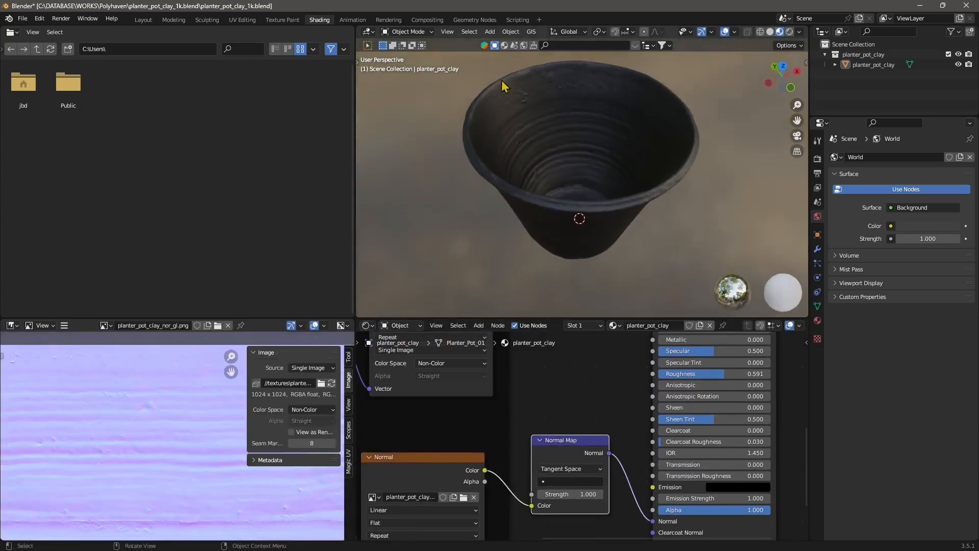
{"action": "middle_click_drag", "start_coordinate": [525, 196], "coordinate": [567, 233]}
{"action": "scroll", "coordinate": [624, 399], "scroll_direction": "down", "scroll_amount": 4}
{"action": "middle_click_drag", "start_coordinate": [685, 361], "coordinate": [647, 449]}
{"action": "scroll", "coordinate": [649, 443], "scroll_direction": "up", "scroll_amount": 4}
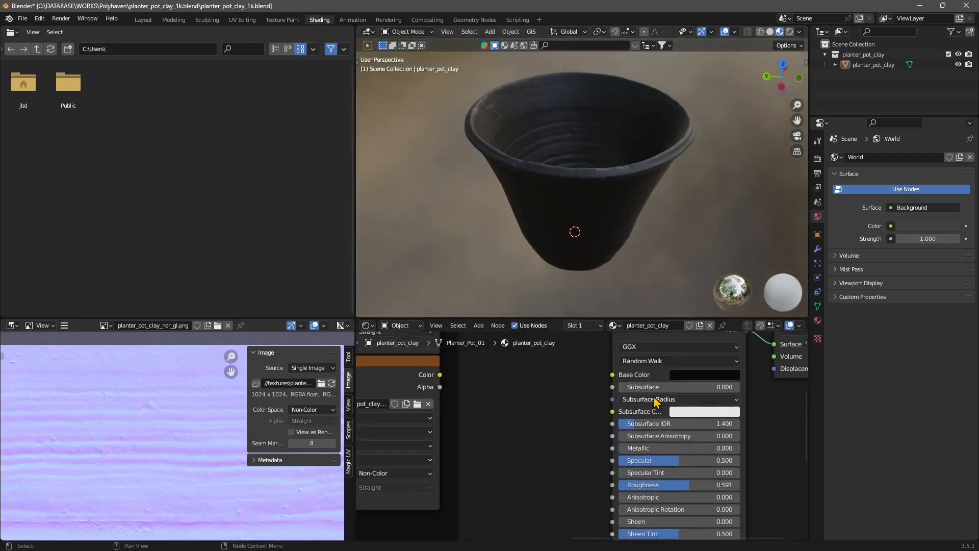
{"action": "left_click", "coordinate": [700, 376]}
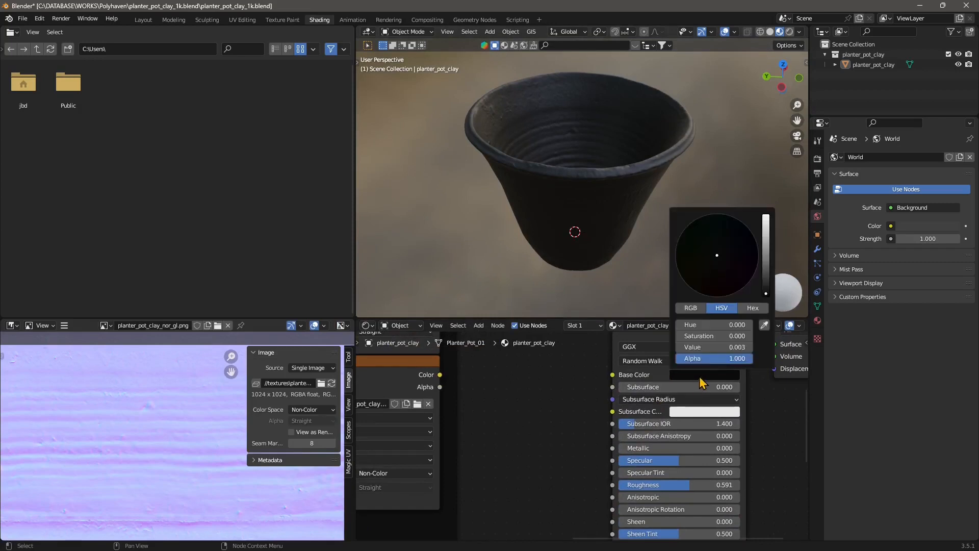
{"action": "left_click_drag", "start_coordinate": [766, 296], "coordinate": [766, 248]}
{"action": "middle_click_drag", "start_coordinate": [550, 181], "coordinate": [635, 219]}
{"action": "scroll", "coordinate": [527, 437], "scroll_direction": "down", "scroll_amount": 1}
{"action": "mouse_move", "coordinate": [528, 438]}
{"action": "middle_mouse_down"}
{"action": "mouse_move", "coordinate": [542, 343]}
{"action": "mouse_move", "coordinate": [562, 376]}
{"action": "mouse_move", "coordinate": [524, 433]}
{"action": "middle_mouse_up"}
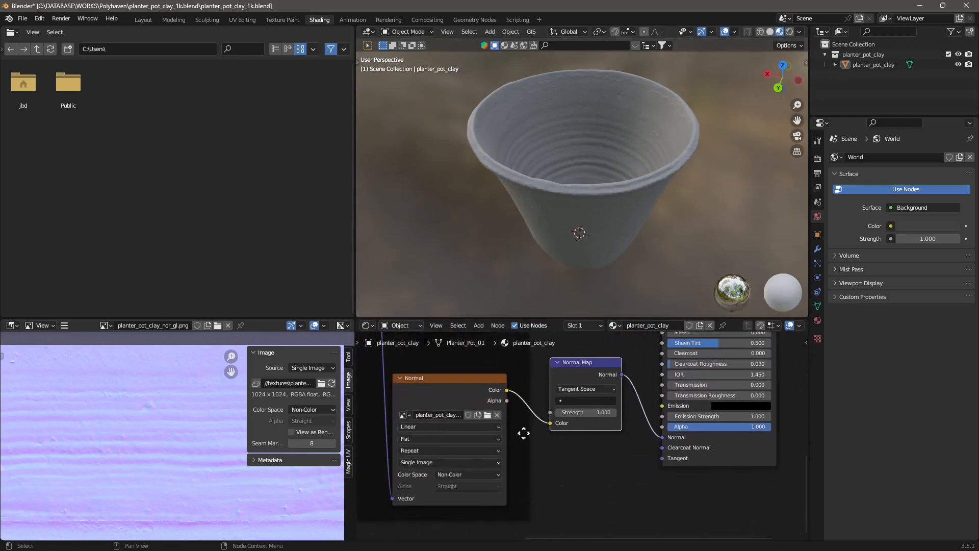
Step: Rearrange the Normal image and Normal Map nodes, and set the Normal Map strength to 4
{"action": "left_click_drag", "start_coordinate": [466, 390], "coordinate": [439, 389]}
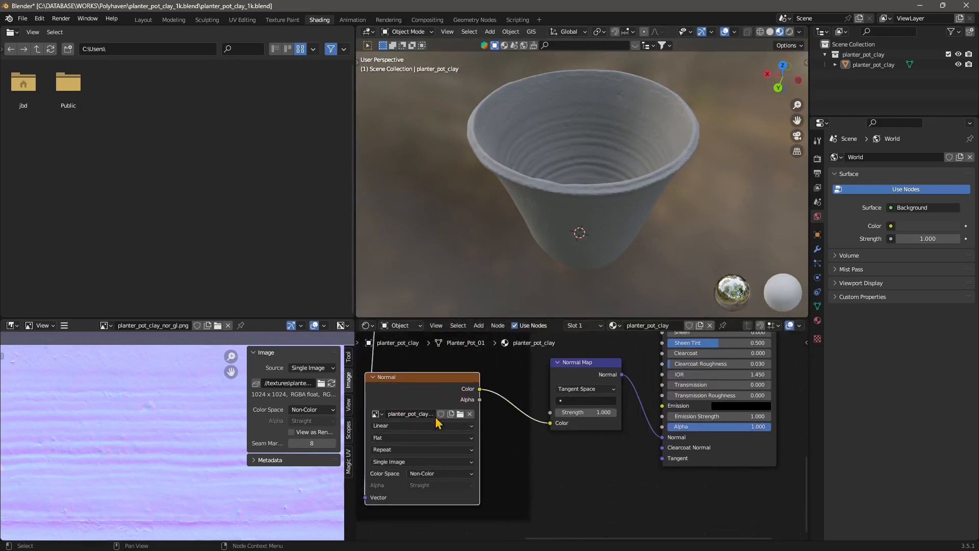
{"action": "left_click_drag", "start_coordinate": [582, 363], "coordinate": [572, 390]}
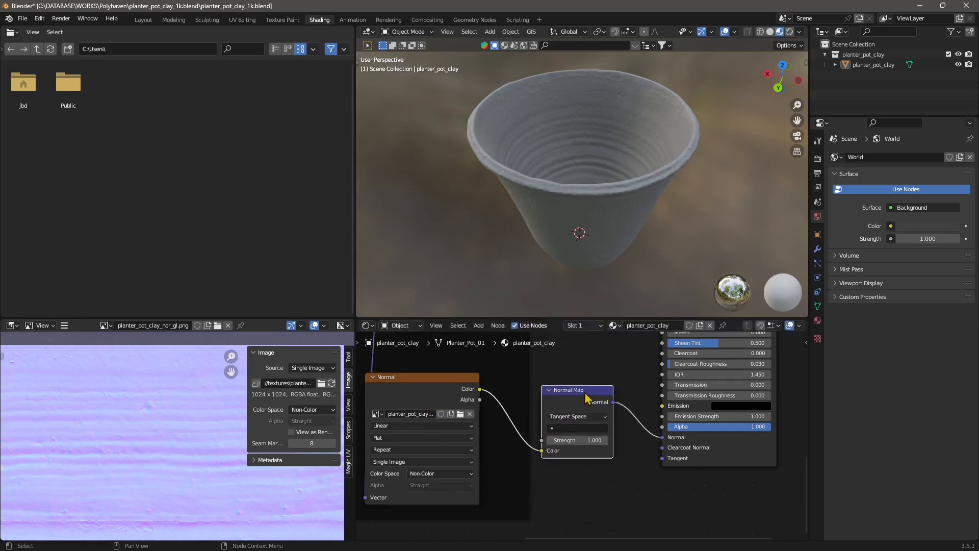
{"action": "mouse_move", "coordinate": [580, 225]}
{"action": "middle_mouse_down"}
{"action": "mouse_move", "coordinate": [585, 197]}
{"action": "mouse_move", "coordinate": [585, 208]}
{"action": "middle_mouse_up"}
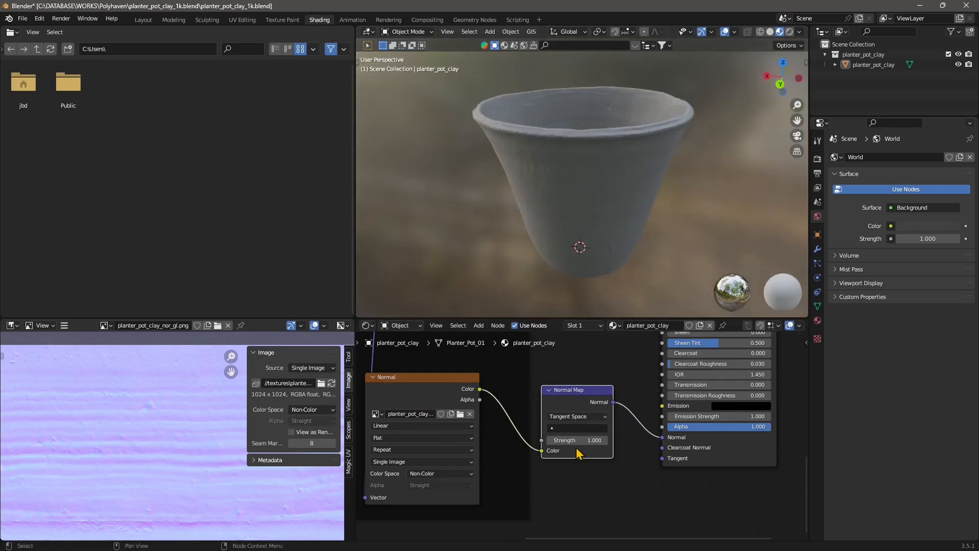
{"action": "left_click_drag", "start_coordinate": [567, 440], "coordinate": [608, 440]}
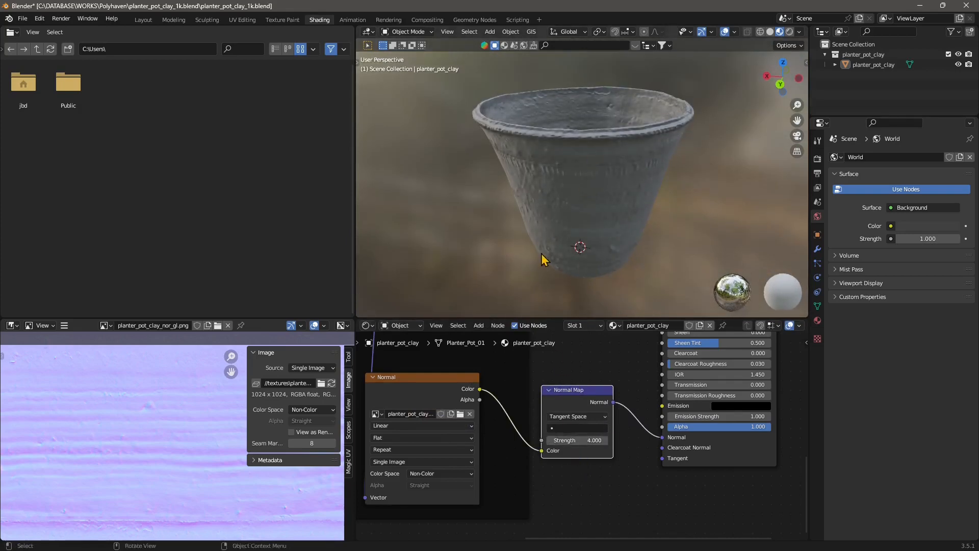
Step: Disconnect the Normal Map node from the Principled BSDF's Normal input
{"action": "middle_click_drag", "start_coordinate": [546, 258], "coordinate": [489, 246]}
{"action": "left_click_drag", "start_coordinate": [565, 389], "coordinate": [581, 408]}
{"action": "scroll", "coordinate": [644, 403], "scroll_direction": "down", "scroll_amount": 3}
{"action": "middle_click_drag", "start_coordinate": [624, 391], "coordinate": [493, 480]}
{"action": "scroll", "coordinate": [568, 409], "scroll_direction": "down", "scroll_amount": 2}
{"action": "left_click_drag", "start_coordinate": [580, 398], "coordinate": [690, 393]}
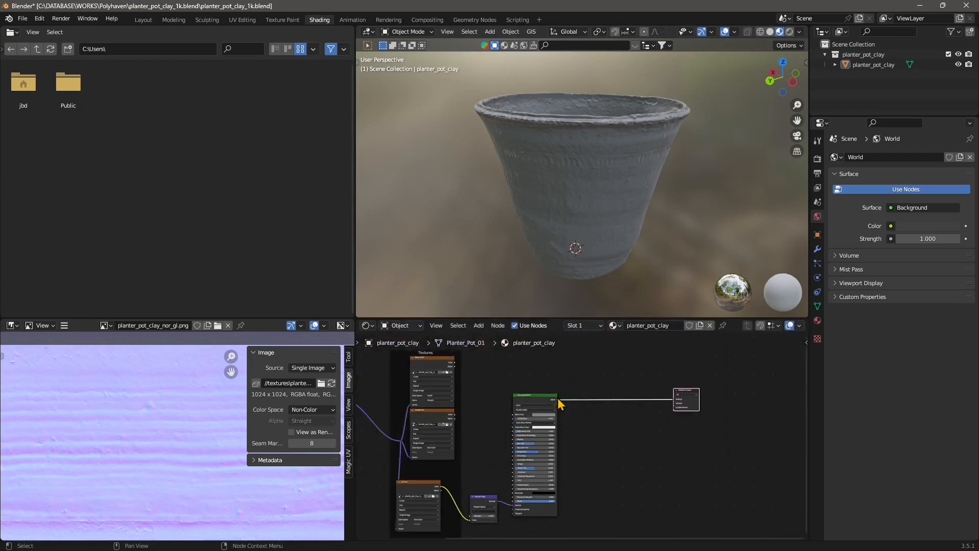
{"action": "left_click_drag", "start_coordinate": [536, 400], "coordinate": [610, 396]}
{"action": "scroll", "coordinate": [520, 475], "scroll_direction": "up", "scroll_amount": 2}
{"action": "scroll", "coordinate": [529, 469], "scroll_direction": "up", "scroll_amount": 3}
{"action": "middle_click_drag", "start_coordinate": [544, 464], "coordinate": [539, 394]}
{"action": "scroll", "coordinate": [588, 464], "scroll_direction": "up", "scroll_amount": 3}
{"action": "left_click", "coordinate": [603, 460]}
{"action": "left_click_drag", "start_coordinate": [603, 460], "coordinate": [553, 453]}
{"action": "middle_click_drag", "start_coordinate": [568, 167], "coordinate": [595, 199]}
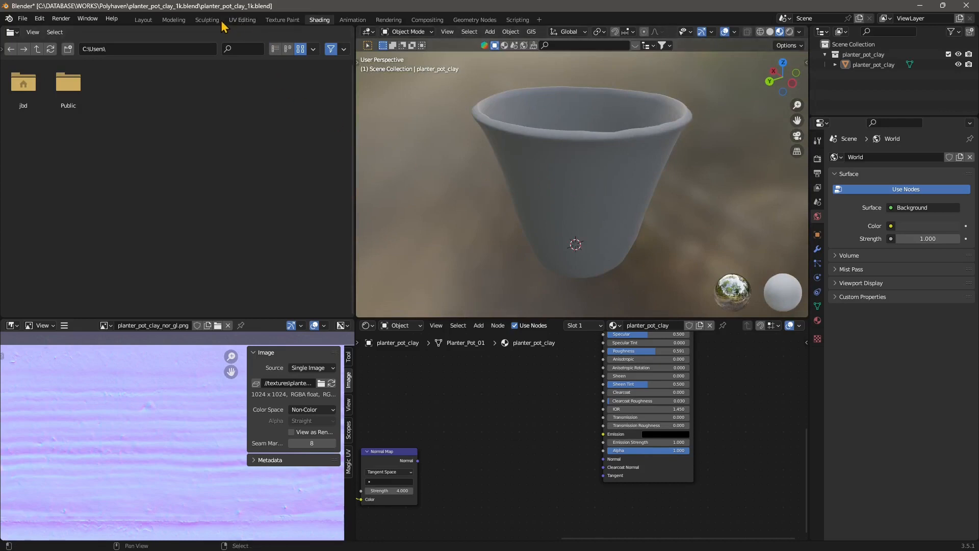
Step: Switch to the Layout workspace, select the pot and inspect its mesh topology in wireframe and solid shading
{"action": "left_click", "coordinate": [143, 20]}
{"action": "left_click", "coordinate": [470, 248]}
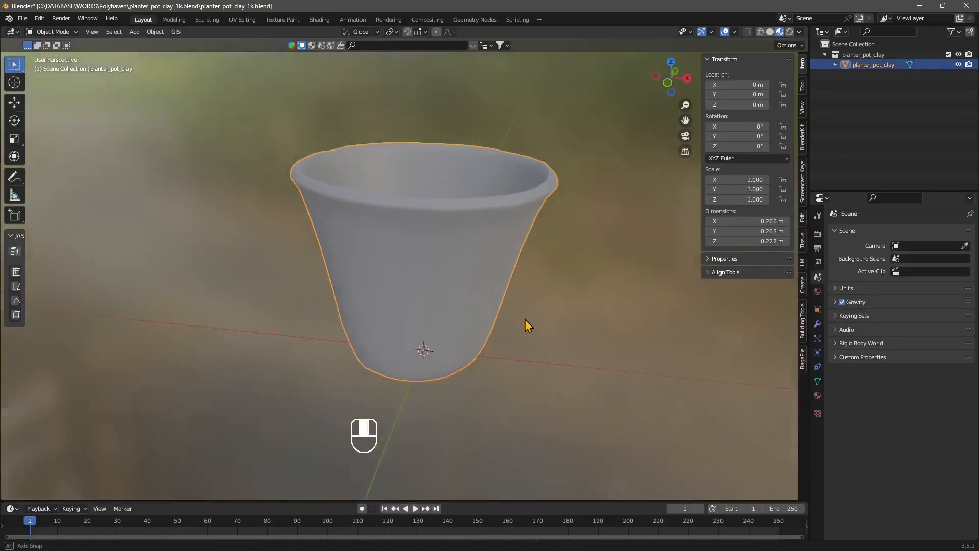
{"action": "left_click", "coordinate": [761, 31]}
{"action": "middle_click_drag", "start_coordinate": [439, 214], "coordinate": [448, 200]}
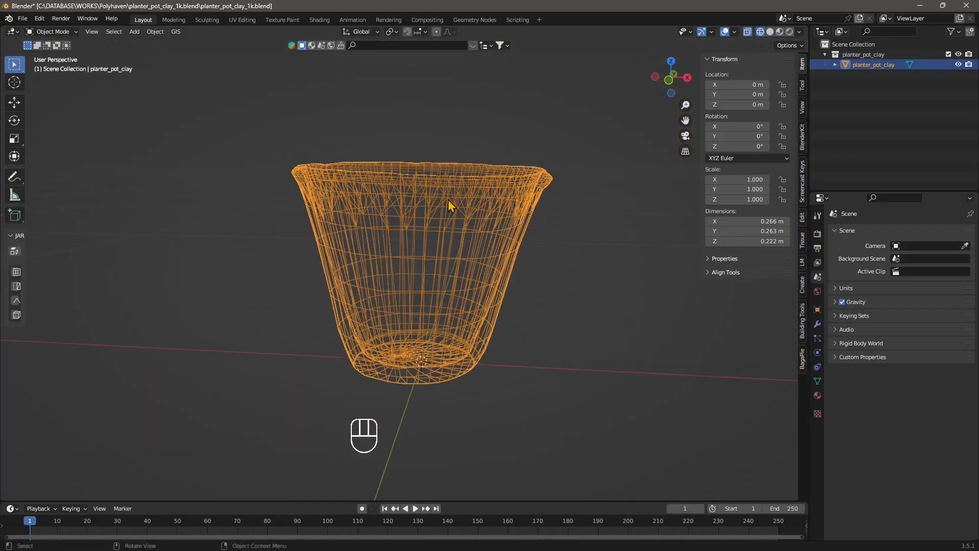
{"action": "left_click", "coordinate": [771, 32]}
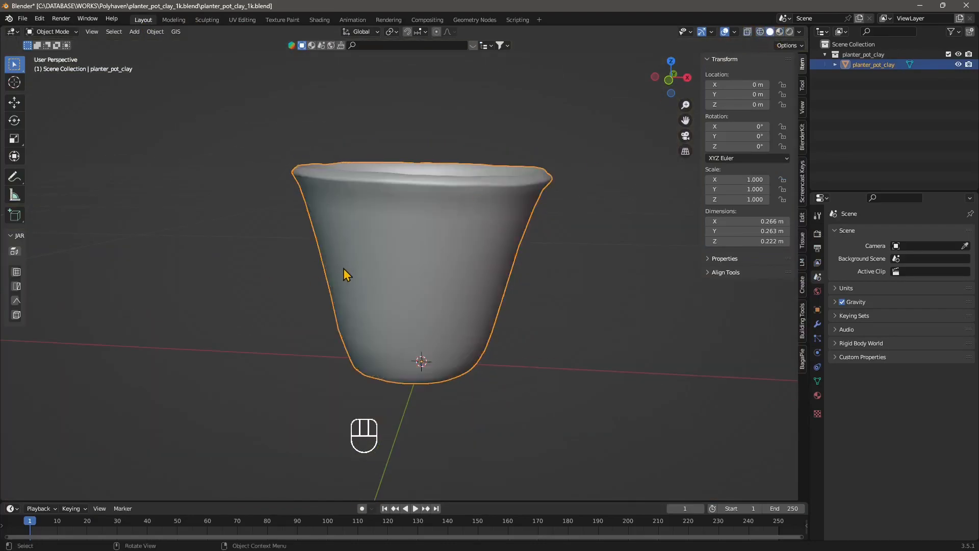
{"action": "mouse_move", "coordinate": [343, 269]}
{"action": "middle_mouse_down"}
{"action": "mouse_move", "coordinate": [375, 273]}
{"action": "mouse_move", "coordinate": [308, 250]}
{"action": "middle_mouse_up"}
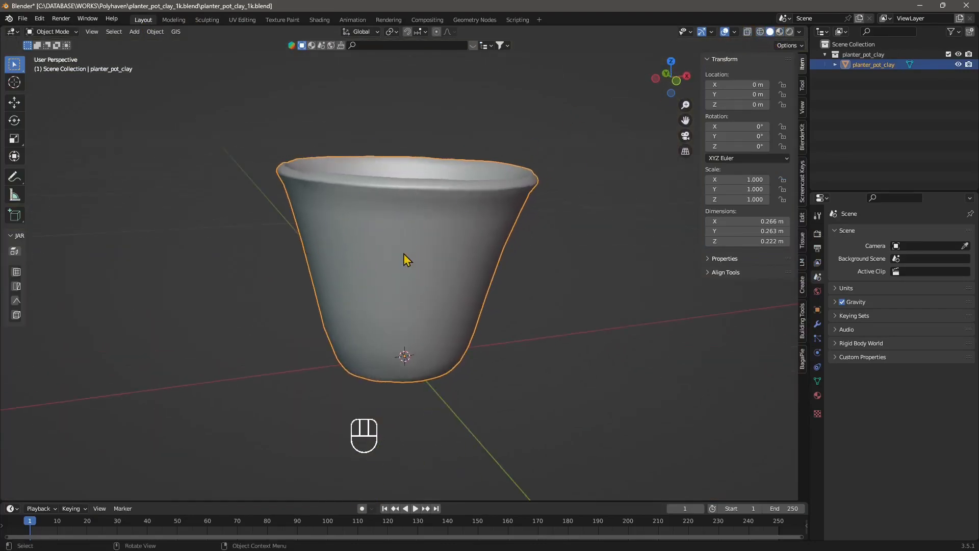
{"action": "middle_click_drag", "start_coordinate": [404, 254], "coordinate": [416, 140]}
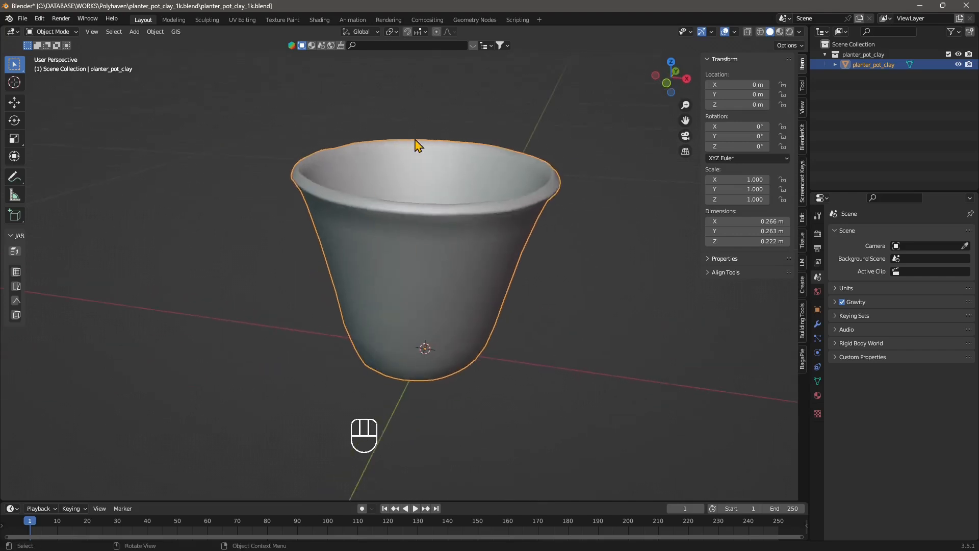
{"action": "mouse_move", "coordinate": [355, 299]}
{"action": "middle_mouse_down"}
{"action": "mouse_move", "coordinate": [373, 290]}
{"action": "mouse_move", "coordinate": [374, 300]}
{"action": "middle_mouse_up"}
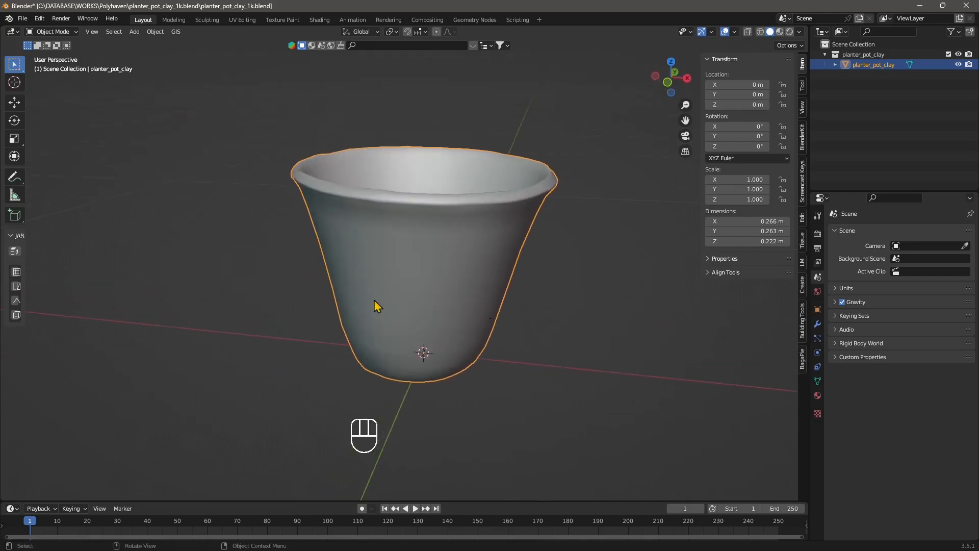
{"action": "left_click", "coordinate": [760, 32]}
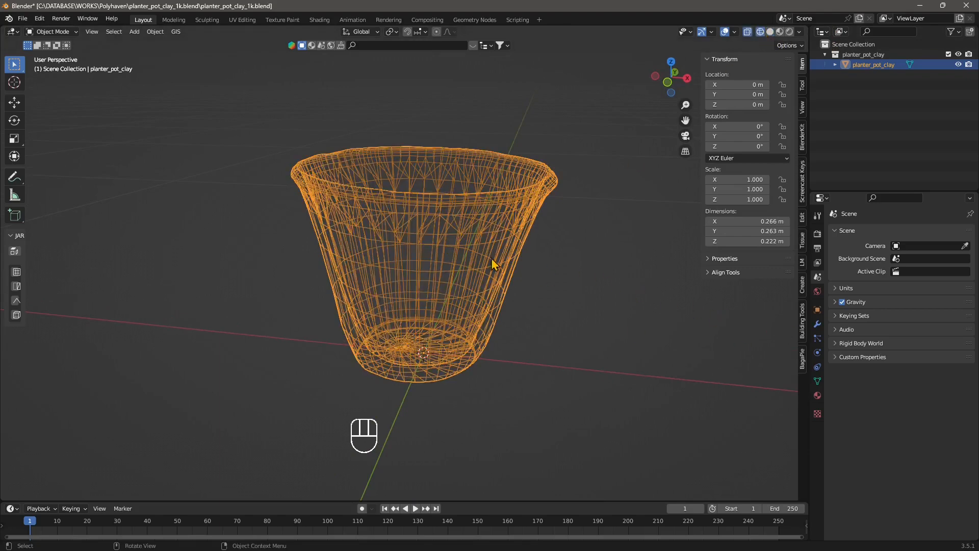
{"action": "middle_click_drag", "start_coordinate": [416, 289], "coordinate": [387, 183]}
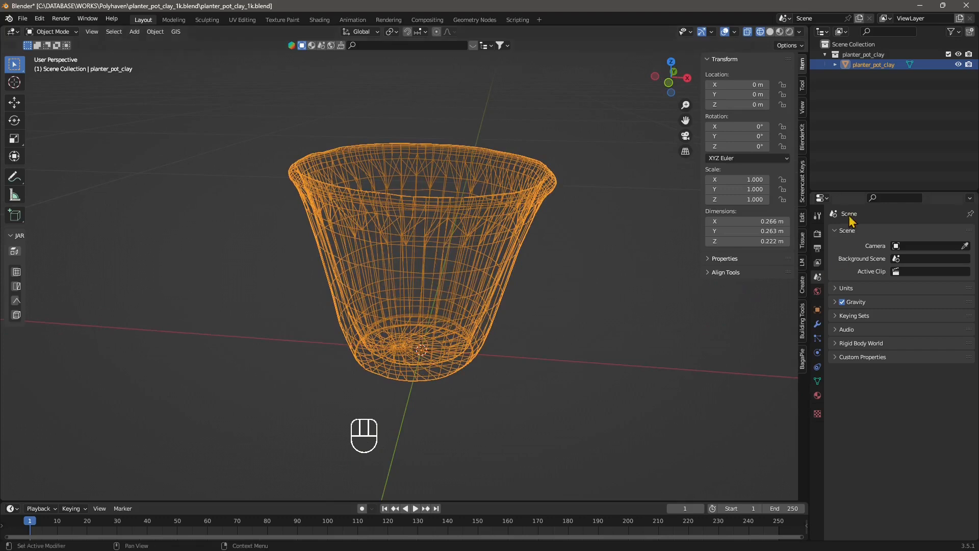
{"action": "left_click", "coordinate": [780, 32]}
{"action": "left_click", "coordinate": [771, 31]}
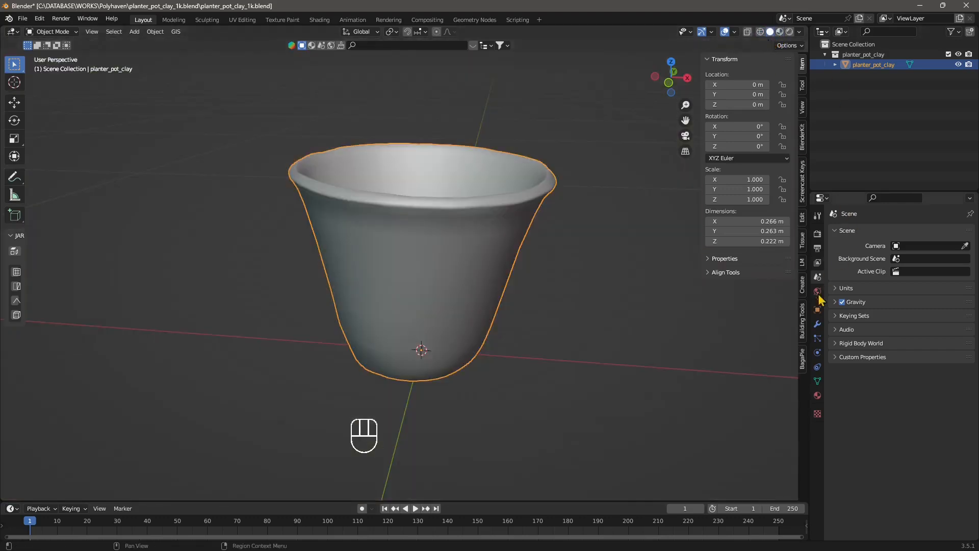
Step: Add a Multiresolution modifier to the pot and subdivide it to level 4
{"action": "left_click", "coordinate": [818, 325]}
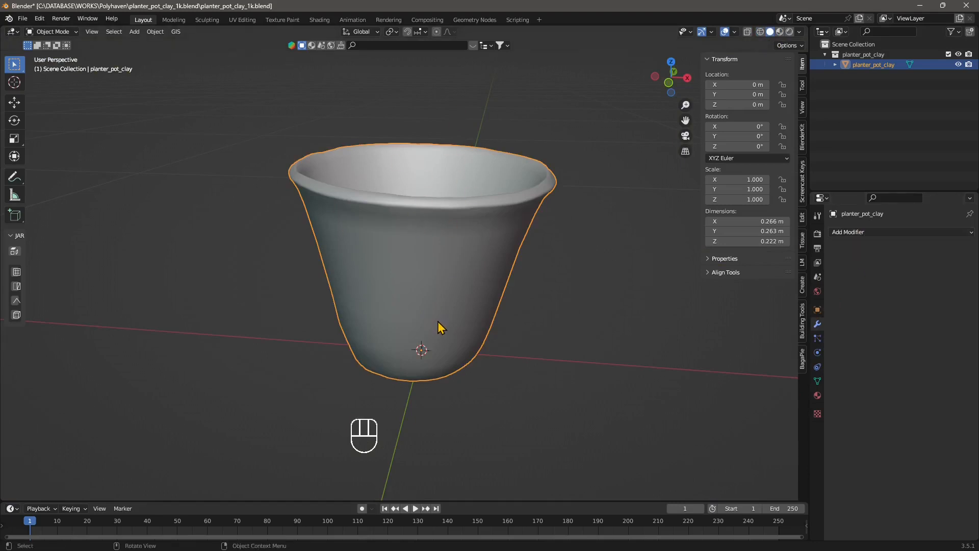
{"action": "left_click", "coordinate": [868, 233]}
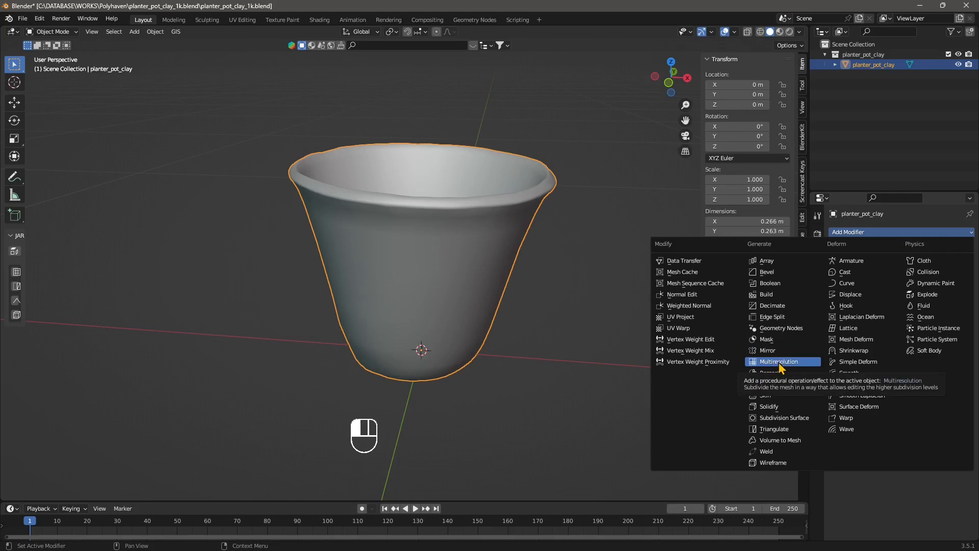
{"action": "left_click", "coordinate": [774, 363]}
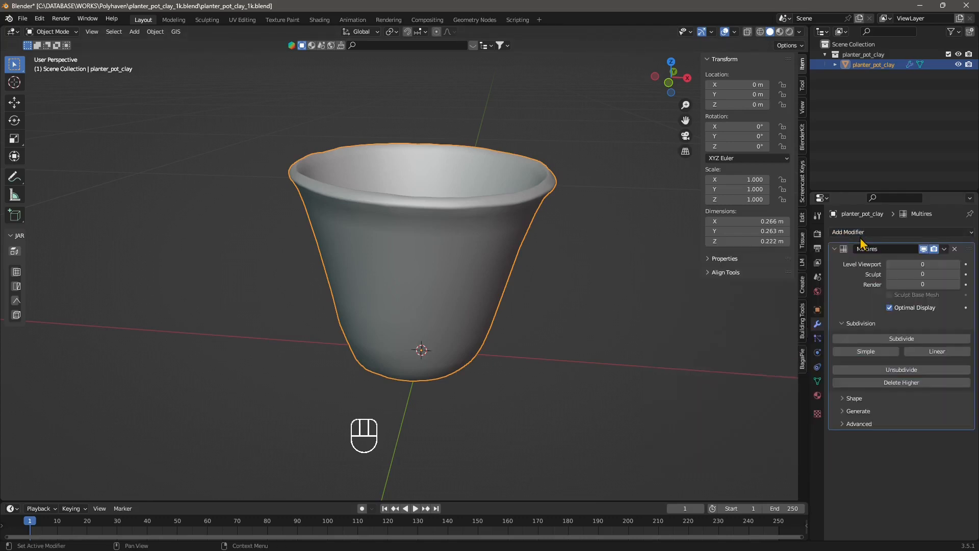
{"action": "left_click", "coordinate": [956, 266]}
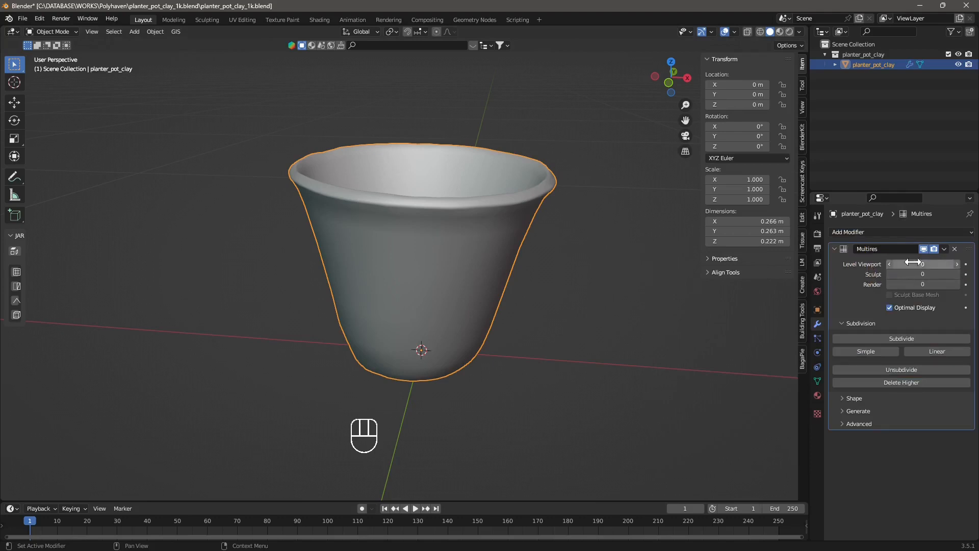
{"action": "left_click", "coordinate": [889, 338]}
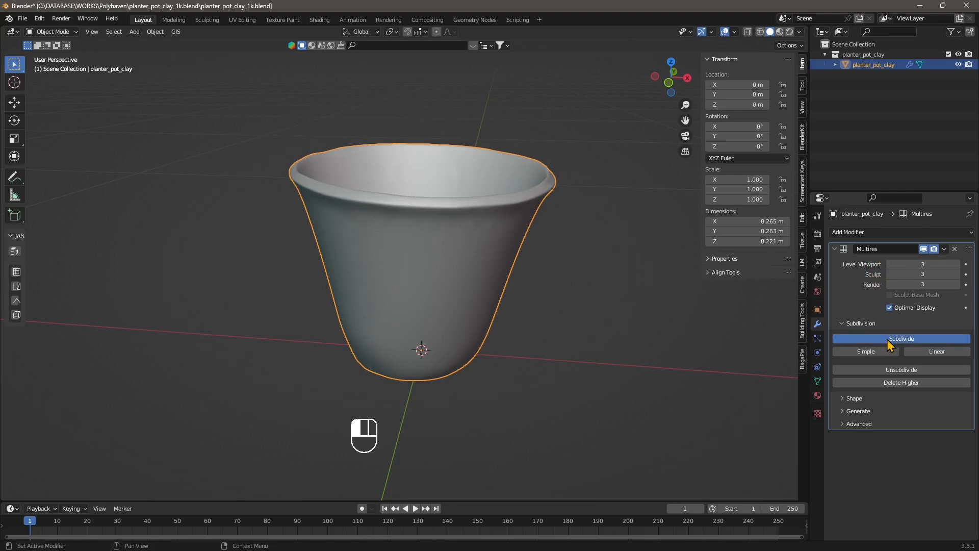
{"action": "left_click", "coordinate": [887, 339]}
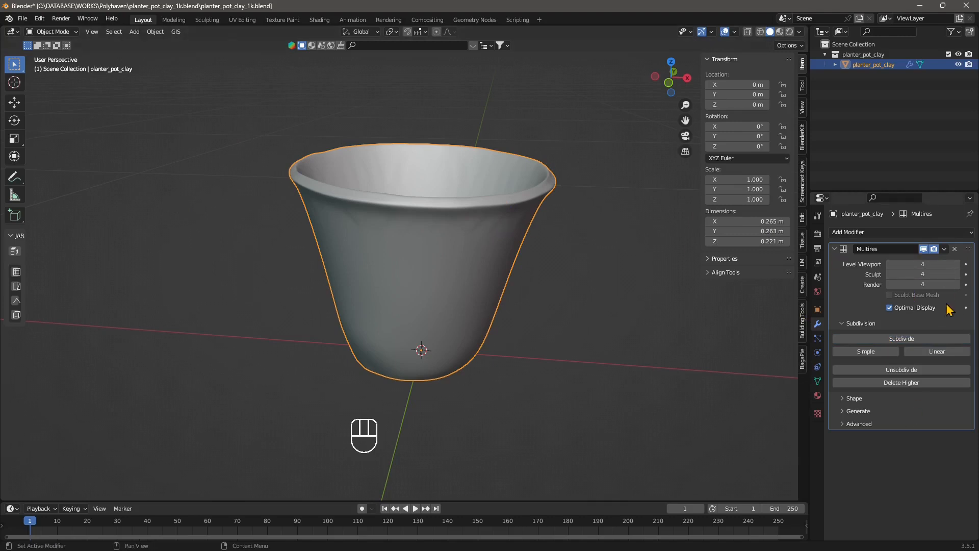
{"action": "left_click", "coordinate": [913, 342]}
Step: Switch to the Sculpting workspace and set the Draw brush radius to 22 px and raise its strength
{"action": "left_click", "coordinate": [207, 20]}
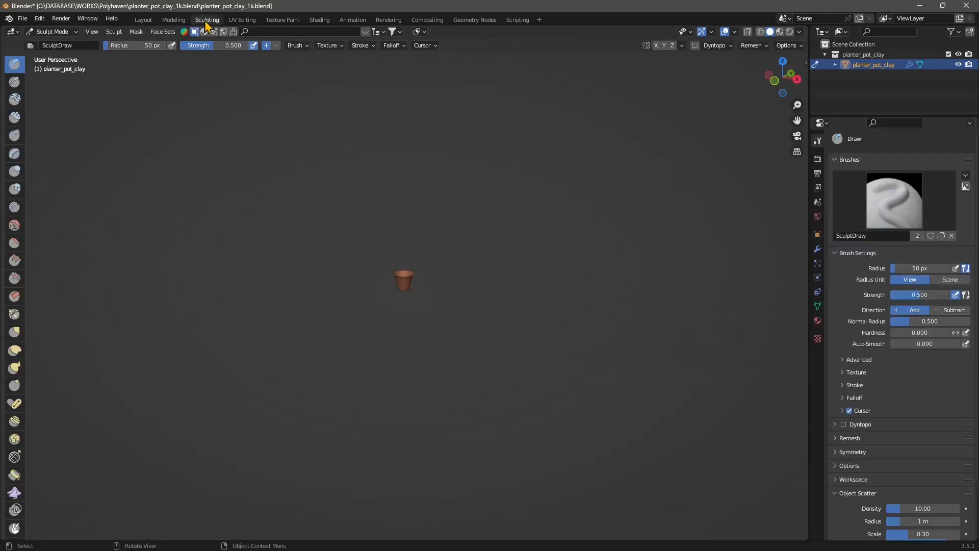
{"action": "scroll", "coordinate": [424, 193], "scroll_direction": "up", "scroll_amount": 8}
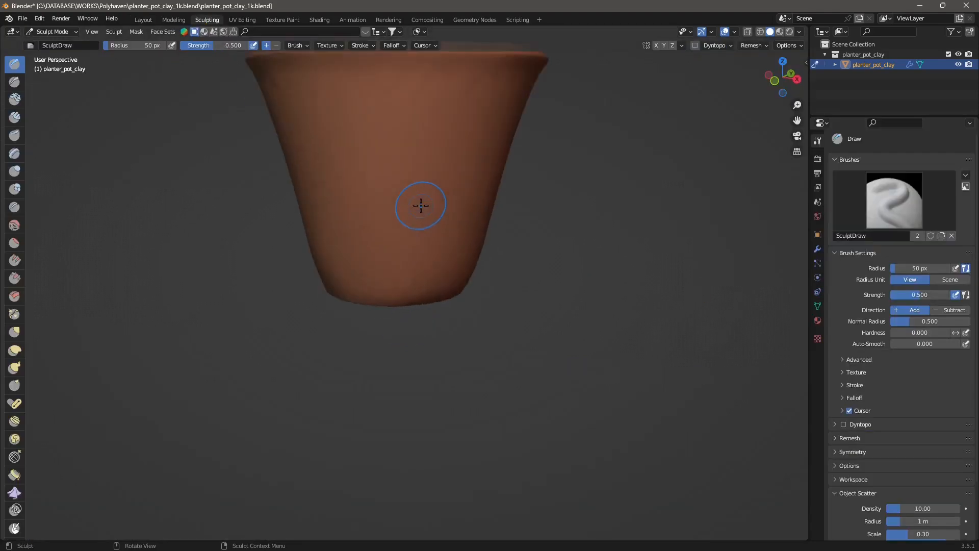
{"action": "middle_click_drag", "start_coordinate": [420, 201], "coordinate": [480, 325], "text": "shift"}
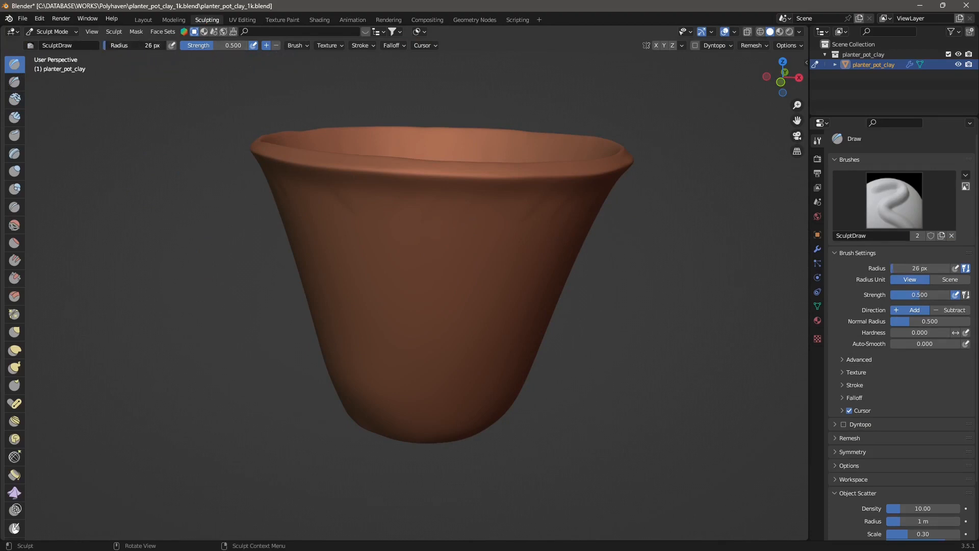
{"action": "left_click_drag", "start_coordinate": [138, 45], "coordinate": [125, 45]}
{"action": "left_click_drag", "start_coordinate": [229, 46], "coordinate": [233, 46]}
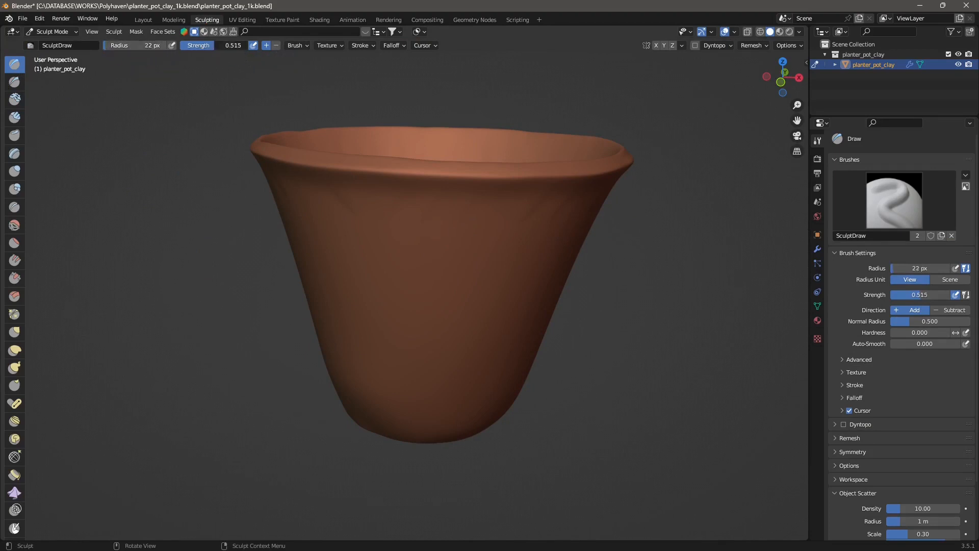
Step: Sculpt a wavy horizontal ridge around the upper body of the pot with the Draw brush
{"action": "mouse_move", "coordinate": [361, 232]}
{"action": "left_mouse_down"}
{"action": "mouse_move", "coordinate": [410, 236]}
{"action": "mouse_move", "coordinate": [434, 250]}
{"action": "left_mouse_up"}
{"action": "middle_click_drag", "start_coordinate": [453, 336], "coordinate": [430, 220]}
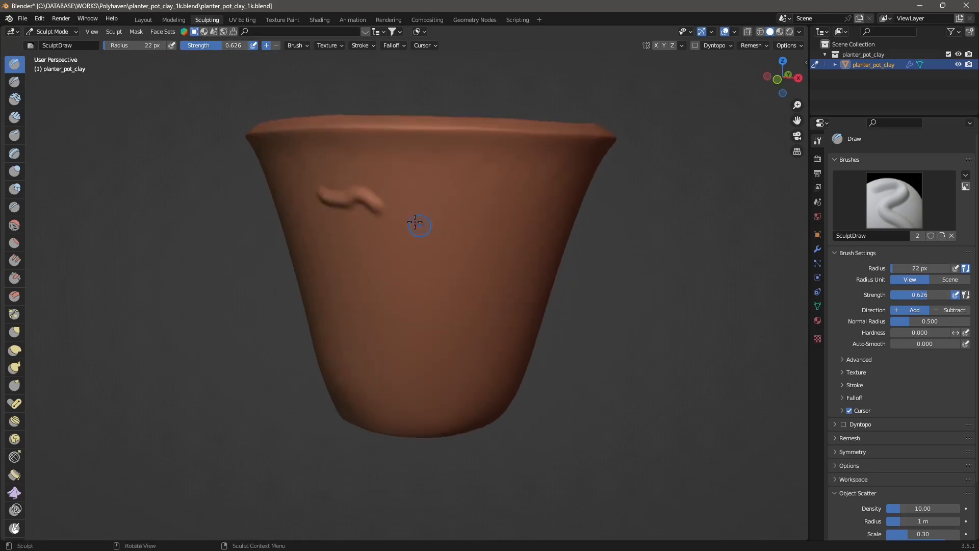
{"action": "left_click_drag", "start_coordinate": [416, 222], "coordinate": [486, 210]}
{"action": "middle_click_drag", "start_coordinate": [501, 291], "coordinate": [378, 223]}
{"action": "left_click_drag", "start_coordinate": [382, 205], "coordinate": [452, 224]}
{"action": "middle_click_drag", "start_coordinate": [480, 239], "coordinate": [428, 228]}
{"action": "left_click_drag", "start_coordinate": [369, 209], "coordinate": [425, 215]}
{"action": "middle_click_drag", "start_coordinate": [485, 249], "coordinate": [445, 245]}
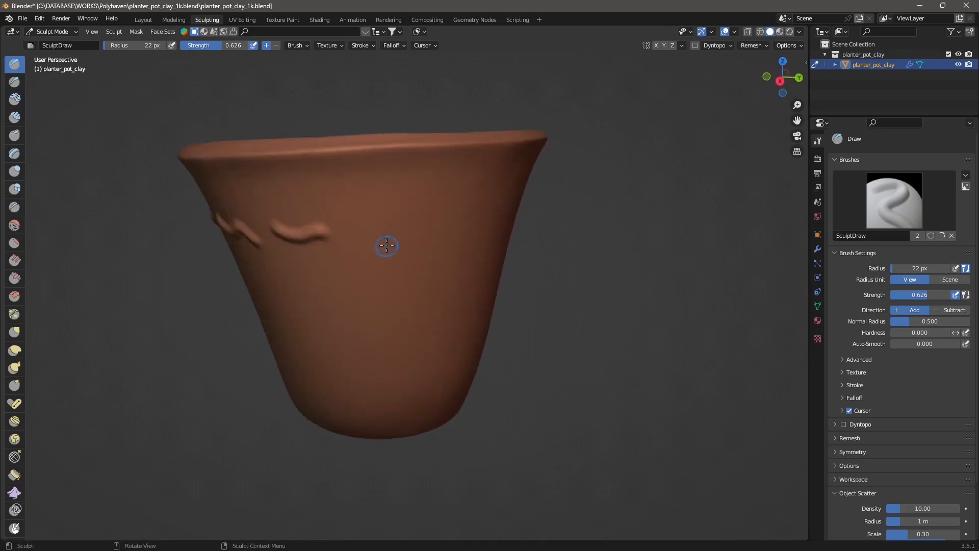
{"action": "left_click_drag", "start_coordinate": [357, 222], "coordinate": [431, 225]}
{"action": "middle_click_drag", "start_coordinate": [466, 262], "coordinate": [360, 274]}
{"action": "mouse_move", "coordinate": [337, 232]}
{"action": "left_mouse_down"}
{"action": "mouse_move", "coordinate": [375, 218]}
{"action": "mouse_move", "coordinate": [407, 235]}
{"action": "left_mouse_up"}
{"action": "middle_click_drag", "start_coordinate": [431, 250], "coordinate": [386, 246]}
{"action": "left_click_drag", "start_coordinate": [361, 234], "coordinate": [440, 230]}
{"action": "middle_click_drag", "start_coordinate": [466, 245], "coordinate": [413, 253]}
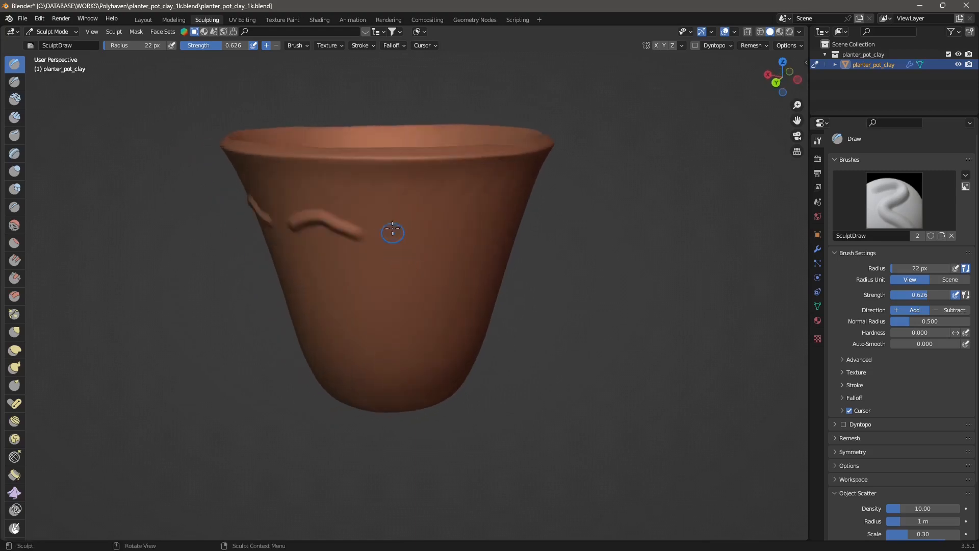
{"action": "left_click_drag", "start_coordinate": [393, 233], "coordinate": [438, 215]}
{"action": "middle_click_drag", "start_coordinate": [482, 255], "coordinate": [423, 247]}
{"action": "left_click_drag", "start_coordinate": [381, 214], "coordinate": [450, 214]}
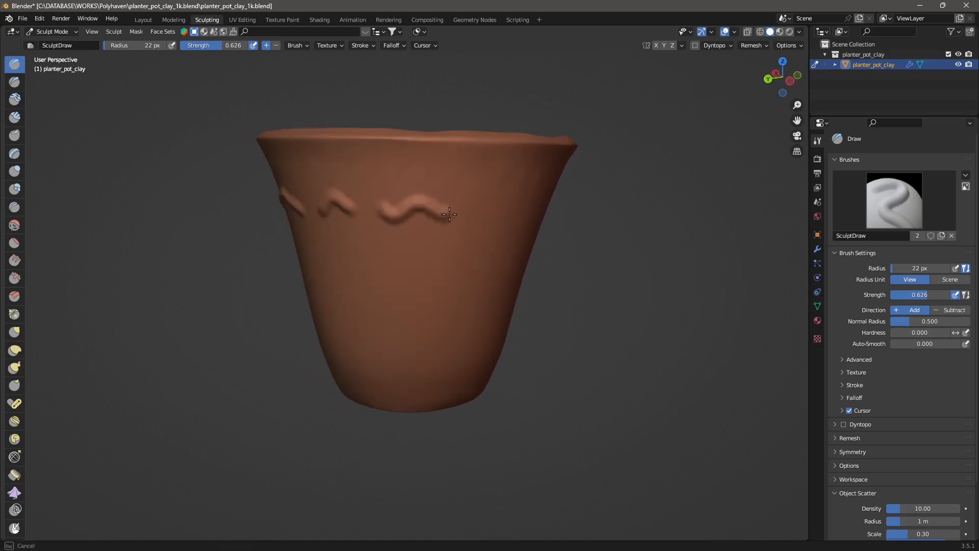
{"action": "middle_click_drag", "start_coordinate": [478, 235], "coordinate": [431, 236]}
{"action": "mouse_move", "coordinate": [414, 214]}
{"action": "left_mouse_down"}
{"action": "mouse_move", "coordinate": [417, 223]}
{"action": "mouse_move", "coordinate": [485, 222]}
{"action": "left_mouse_up"}
{"action": "middle_click_drag", "start_coordinate": [506, 247], "coordinate": [434, 233]}
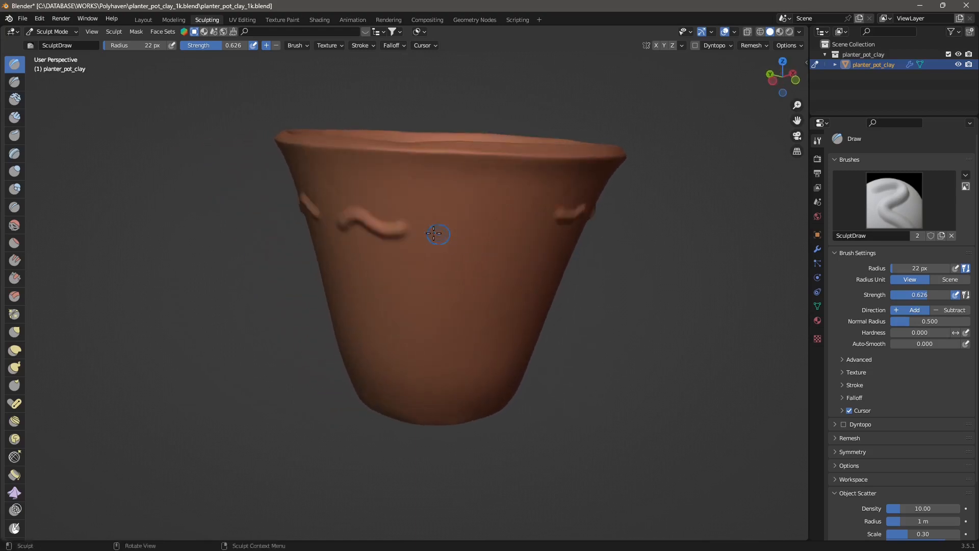
{"action": "left_click_drag", "start_coordinate": [433, 233], "coordinate": [480, 225]}
{"action": "middle_click_drag", "start_coordinate": [534, 234], "coordinate": [490, 232]}
{"action": "left_click_drag", "start_coordinate": [420, 220], "coordinate": [470, 220]}
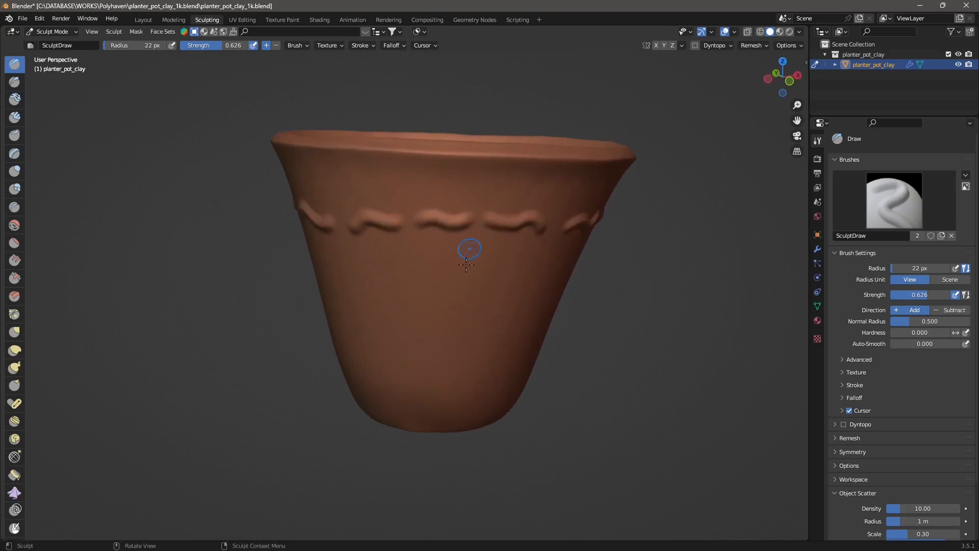
Step: Sculpt several wavy vertical ridges running down the pot's side with the Draw brush
{"action": "middle_click_drag", "start_coordinate": [418, 331], "coordinate": [437, 273]}
{"action": "scroll", "coordinate": [468, 210], "scroll_direction": "down", "scroll_amount": 1}
{"action": "scroll", "coordinate": [468, 210], "scroll_direction": "down", "scroll_amount": 1}
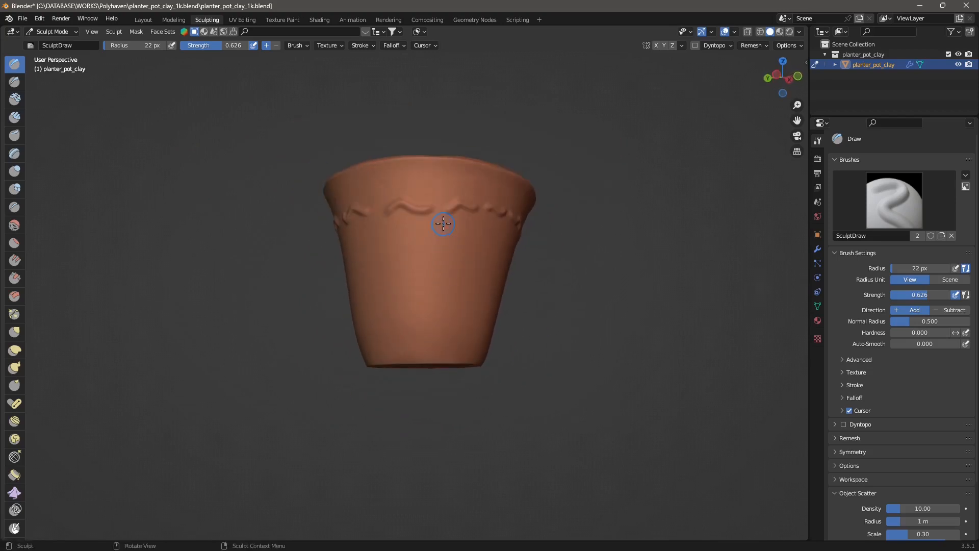
{"action": "left_click_drag", "start_coordinate": [442, 224], "coordinate": [440, 335]}
{"action": "middle_click_drag", "start_coordinate": [412, 316], "coordinate": [422, 234]}
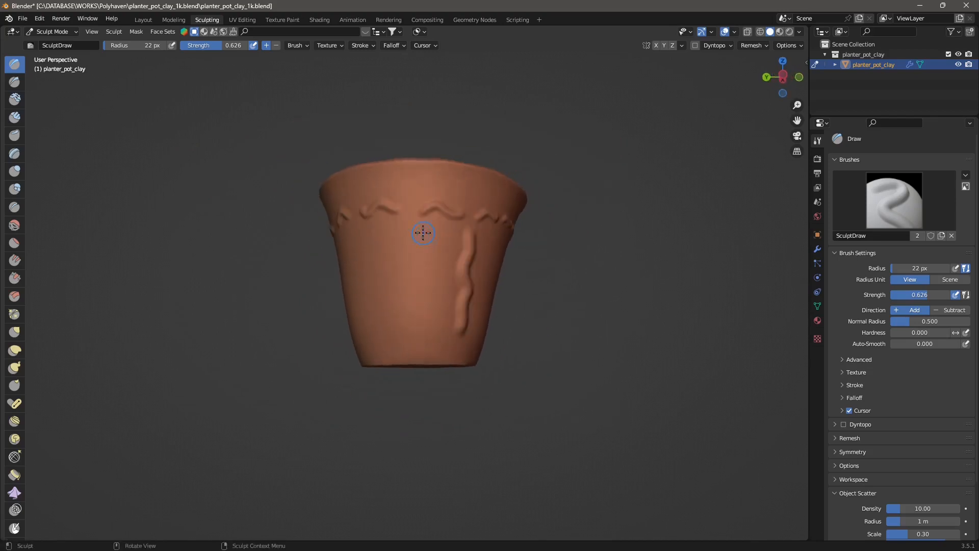
{"action": "mouse_move", "coordinate": [400, 216]}
{"action": "left_mouse_down"}
{"action": "mouse_move", "coordinate": [415, 256]}
{"action": "mouse_move", "coordinate": [414, 337]}
{"action": "left_mouse_up"}
{"action": "middle_click_drag", "start_coordinate": [372, 313], "coordinate": [396, 225]}
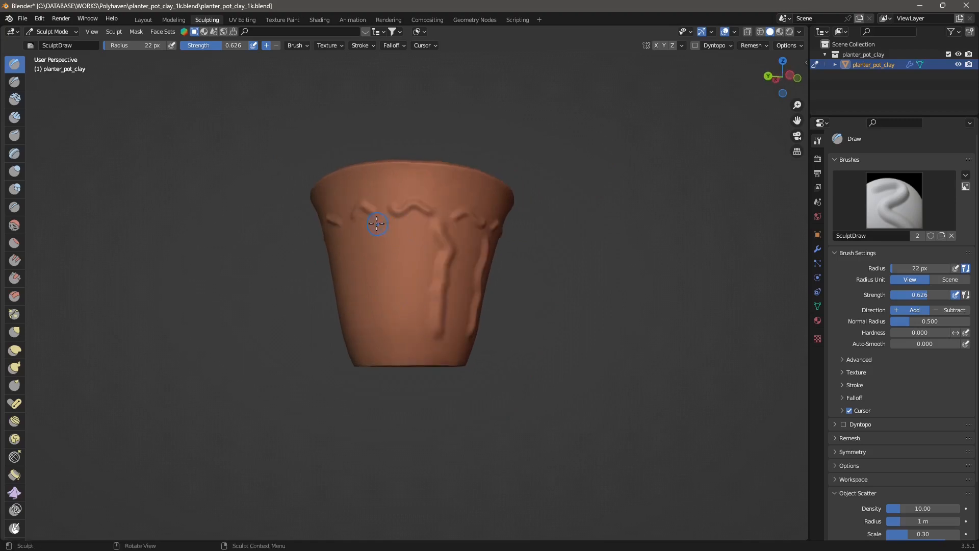
{"action": "left_click_drag", "start_coordinate": [376, 219], "coordinate": [386, 327]}
{"action": "middle_click_drag", "start_coordinate": [359, 316], "coordinate": [408, 298]}
{"action": "left_click_drag", "start_coordinate": [389, 220], "coordinate": [384, 316]}
{"action": "middle_click_drag", "start_coordinate": [358, 318], "coordinate": [427, 312]}
{"action": "left_click_drag", "start_coordinate": [380, 220], "coordinate": [385, 310]}
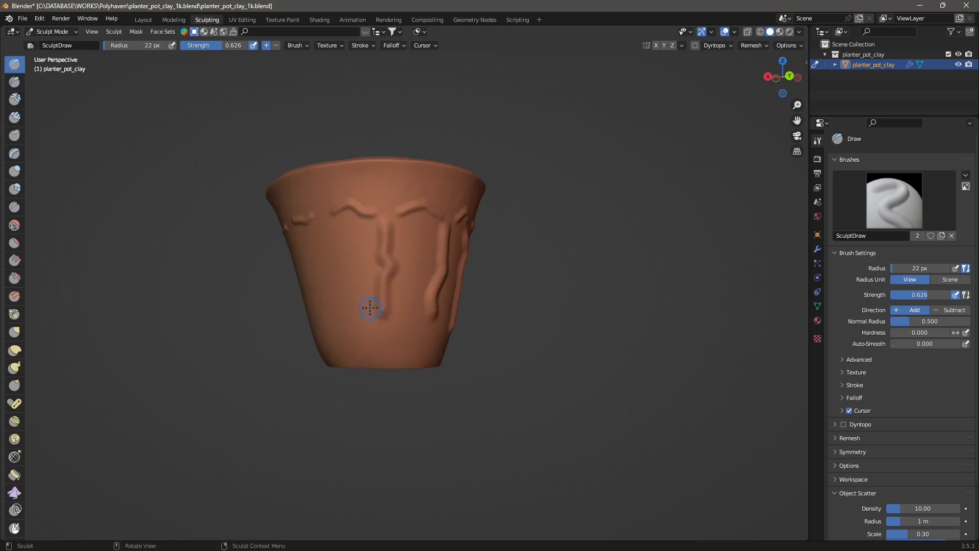
Step: Sculpt more thin wavy vertical ridges on the front of the pot with the Draw brush
{"action": "scroll", "coordinate": [352, 309], "scroll_direction": "up", "scroll_amount": 2}
{"action": "middle_click_drag", "start_coordinate": [317, 307], "coordinate": [384, 327], "text": "shift"}
{"action": "scroll", "coordinate": [431, 210], "scroll_direction": "up", "scroll_amount": 2}
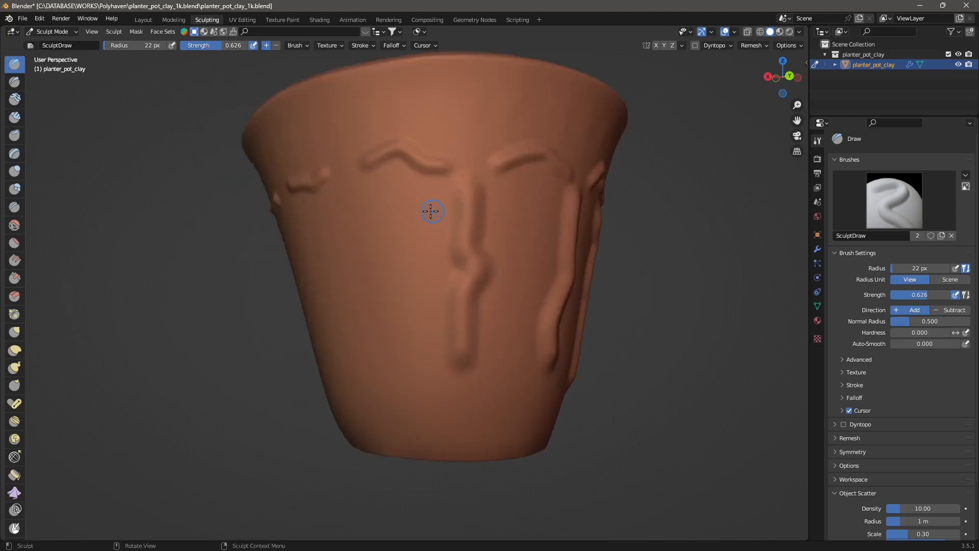
{"action": "scroll", "coordinate": [372, 213], "scroll_direction": "up", "scroll_amount": 3}
{"action": "left_click_drag", "start_coordinate": [470, 106], "coordinate": [460, 223]}
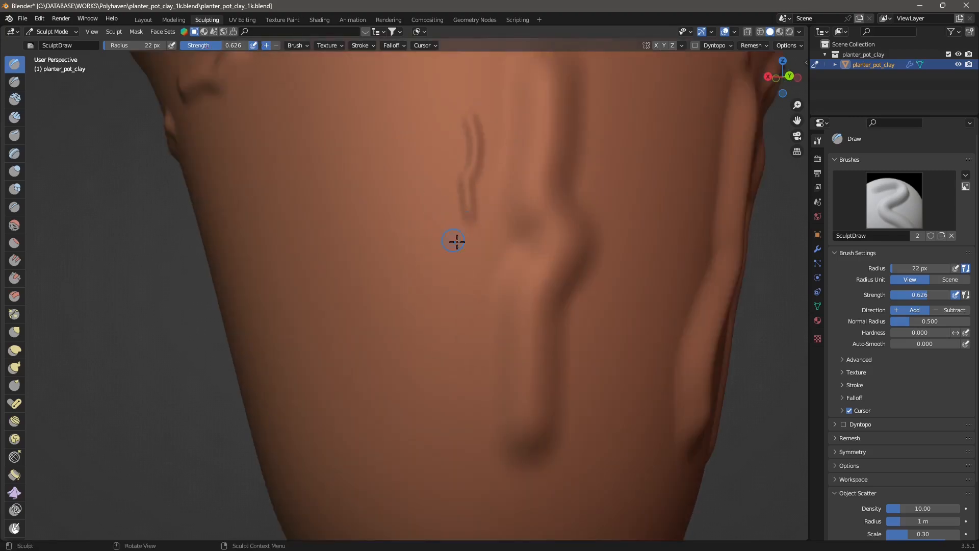
{"action": "scroll", "coordinate": [459, 214], "scroll_direction": "down", "scroll_amount": 1}
{"action": "left_click_drag", "start_coordinate": [423, 136], "coordinate": [428, 309]}
{"action": "left_click_drag", "start_coordinate": [365, 155], "coordinate": [374, 357]}
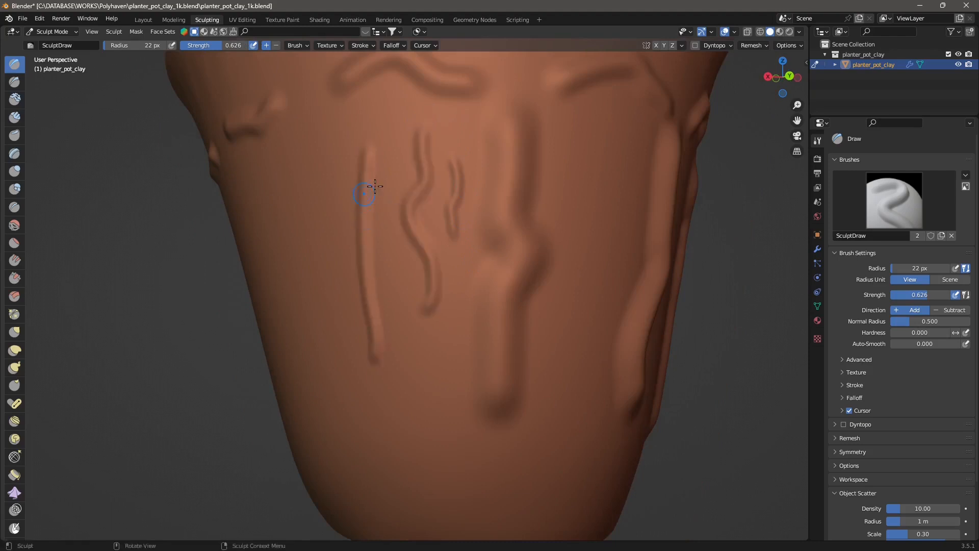
{"action": "left_click_drag", "start_coordinate": [413, 205], "coordinate": [397, 280]}
{"action": "scroll", "coordinate": [403, 291], "scroll_direction": "up", "scroll_amount": 3}
{"action": "left_click_drag", "start_coordinate": [412, 322], "coordinate": [419, 443]}
{"action": "mouse_move", "coordinate": [515, 222]}
{"action": "left_mouse_down"}
{"action": "mouse_move", "coordinate": [479, 324]}
{"action": "mouse_move", "coordinate": [505, 380]}
{"action": "left_mouse_up"}
{"action": "left_click_drag", "start_coordinate": [440, 346], "coordinate": [447, 449]}
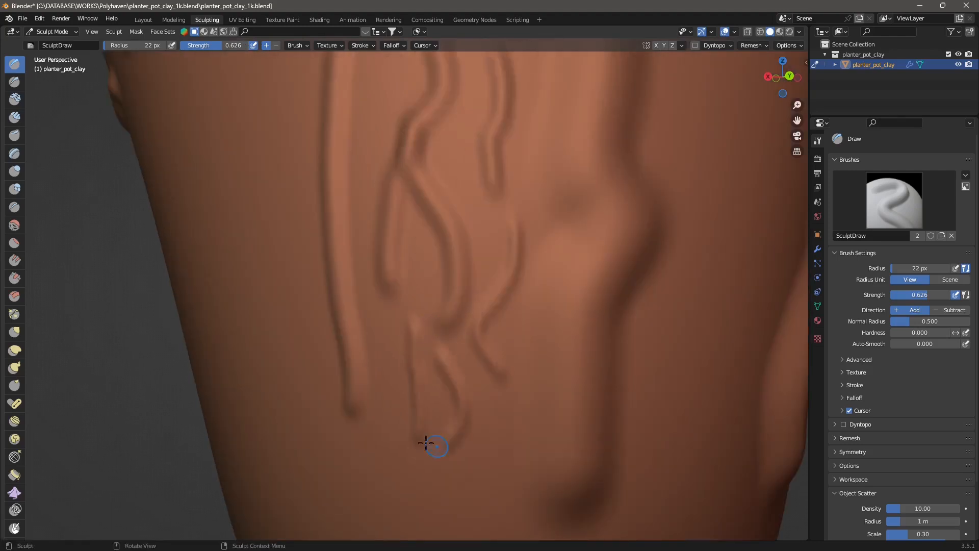
{"action": "left_click_drag", "start_coordinate": [393, 379], "coordinate": [368, 480]}
{"action": "scroll", "coordinate": [449, 403], "scroll_direction": "down", "scroll_amount": 2}
{"action": "middle_click_drag", "start_coordinate": [617, 332], "coordinate": [464, 319]}
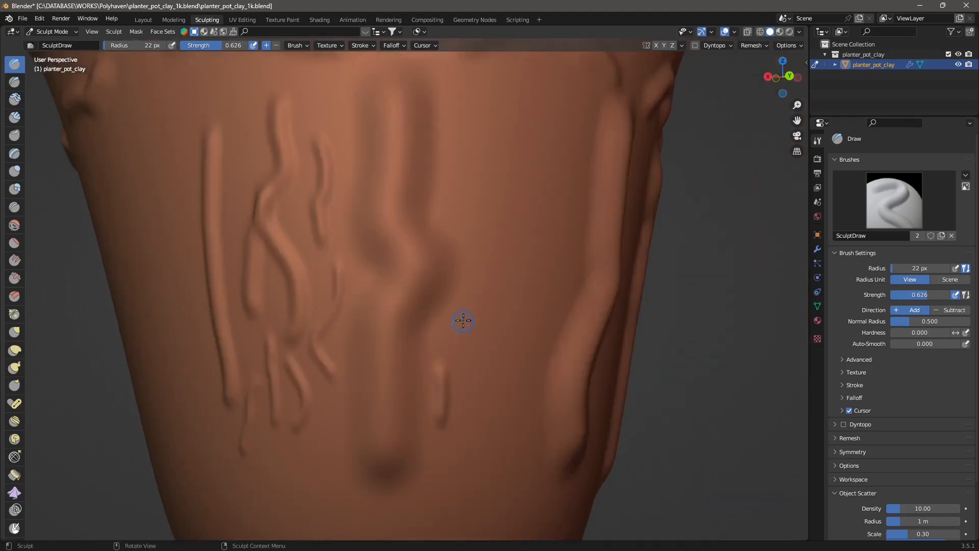
Step: Add further short vertical and curved ridges across the pot's front and near its lower edge with the Draw brush
{"action": "mouse_move", "coordinate": [474, 398]}
{"action": "left_mouse_down"}
{"action": "mouse_move", "coordinate": [492, 275]}
{"action": "mouse_move", "coordinate": [485, 181]}
{"action": "left_mouse_up"}
{"action": "left_click_drag", "start_coordinate": [493, 110], "coordinate": [499, 135]}
{"action": "left_click_drag", "start_coordinate": [504, 94], "coordinate": [513, 157]}
{"action": "left_click_drag", "start_coordinate": [536, 78], "coordinate": [539, 171]}
{"action": "left_click_drag", "start_coordinate": [576, 123], "coordinate": [533, 261]}
{"action": "mouse_move", "coordinate": [495, 232]}
{"action": "left_mouse_down"}
{"action": "mouse_move", "coordinate": [533, 281]}
{"action": "mouse_move", "coordinate": [515, 376]}
{"action": "left_mouse_up"}
{"action": "left_click_drag", "start_coordinate": [494, 382], "coordinate": [502, 462]}
{"action": "scroll", "coordinate": [500, 439], "scroll_direction": "down", "scroll_amount": 1}
{"action": "left_click_drag", "start_coordinate": [323, 109], "coordinate": [328, 148]}
{"action": "left_click_drag", "start_coordinate": [282, 103], "coordinate": [278, 178]}
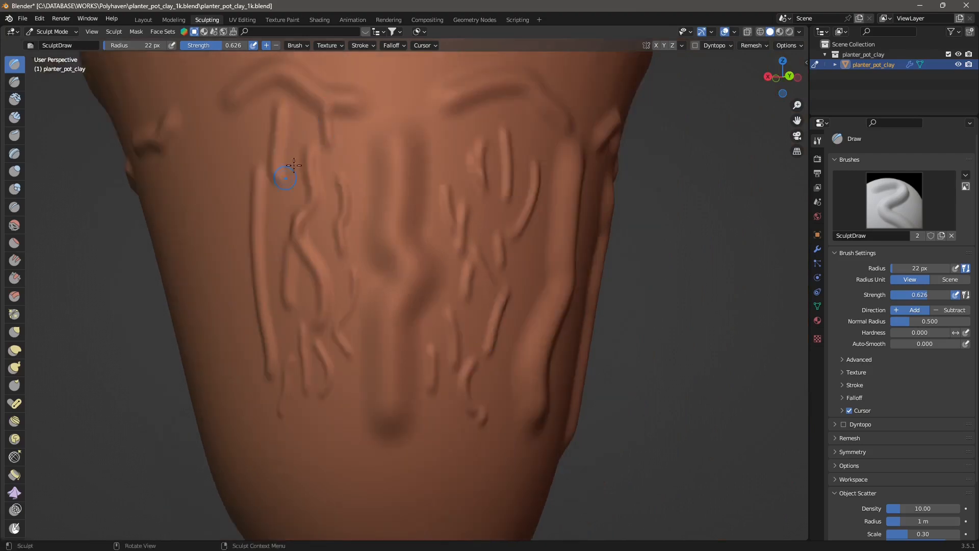
{"action": "left_click_drag", "start_coordinate": [270, 144], "coordinate": [259, 206]}
{"action": "mouse_move", "coordinate": [223, 199]}
{"action": "left_mouse_down"}
{"action": "mouse_move", "coordinate": [223, 273]}
{"action": "mouse_move", "coordinate": [257, 356]}
{"action": "left_mouse_up"}
{"action": "left_click_drag", "start_coordinate": [247, 367], "coordinate": [246, 404]}
{"action": "mouse_move", "coordinate": [237, 411]}
{"action": "left_mouse_down"}
{"action": "mouse_move", "coordinate": [256, 455]}
{"action": "mouse_move", "coordinate": [286, 458]}
{"action": "left_mouse_up"}
{"action": "left_click_drag", "start_coordinate": [303, 428], "coordinate": [312, 440]}
{"action": "mouse_move", "coordinate": [339, 426]}
{"action": "left_mouse_down"}
{"action": "mouse_move", "coordinate": [336, 440]}
{"action": "mouse_move", "coordinate": [390, 470]}
{"action": "left_mouse_up"}
{"action": "left_click_drag", "start_coordinate": [450, 462], "coordinate": [476, 442]}
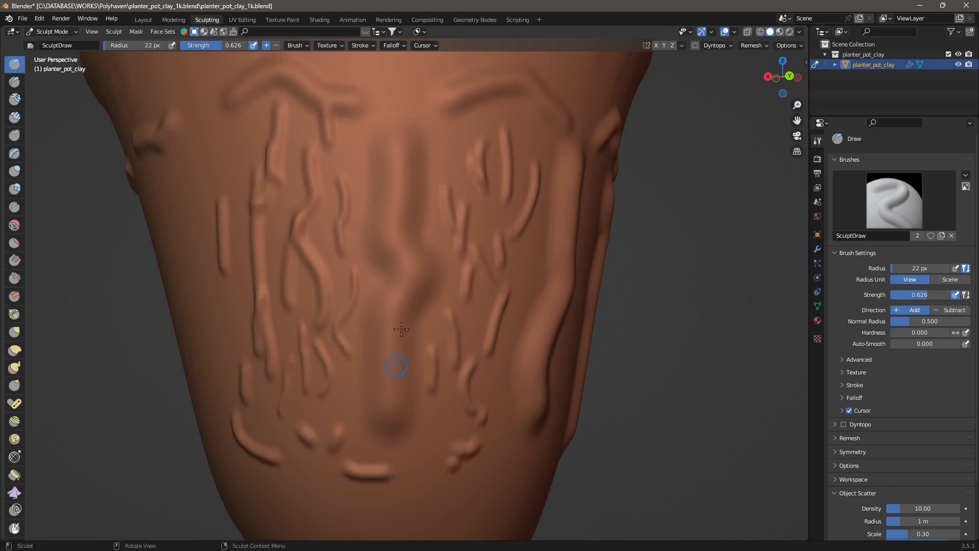
Step: Draw more vertical ridges on the left side and a horizontal ridge around the lower body of the pot
{"action": "scroll", "coordinate": [379, 287], "scroll_direction": "down", "scroll_amount": 1}
{"action": "mouse_move", "coordinate": [259, 97]}
{"action": "left_mouse_down"}
{"action": "mouse_move", "coordinate": [322, 112]}
{"action": "mouse_move", "coordinate": [542, 120]}
{"action": "left_mouse_up"}
{"action": "left_click", "coordinate": [233, 149]}
{"action": "middle_click_drag", "start_coordinate": [244, 244], "coordinate": [264, 252]}
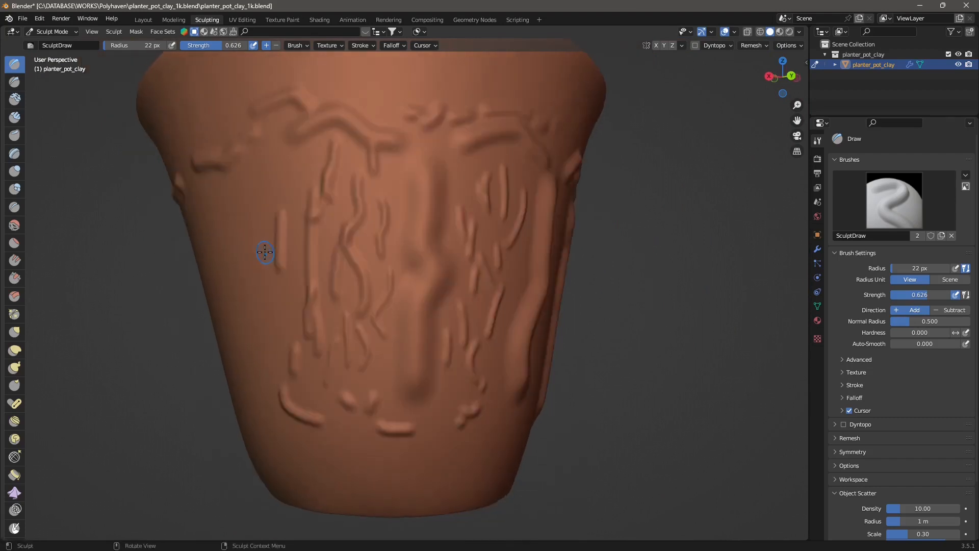
{"action": "scroll", "coordinate": [263, 251], "scroll_direction": "down", "scroll_amount": 1}
{"action": "mouse_move", "coordinate": [303, 190]}
{"action": "left_mouse_down"}
{"action": "mouse_move", "coordinate": [291, 331]}
{"action": "mouse_move", "coordinate": [299, 378]}
{"action": "left_mouse_up"}
{"action": "left_click_drag", "start_coordinate": [240, 207], "coordinate": [260, 340]}
{"action": "left_click_drag", "start_coordinate": [268, 227], "coordinate": [280, 370]}
{"action": "mouse_move", "coordinate": [327, 365]}
{"action": "middle_mouse_down"}
{"action": "mouse_move", "coordinate": [310, 365]}
{"action": "mouse_move", "coordinate": [286, 403]}
{"action": "middle_mouse_up"}
{"action": "left_click_drag", "start_coordinate": [278, 405], "coordinate": [497, 403]}
{"action": "left_click_drag", "start_coordinate": [219, 171], "coordinate": [256, 157]}
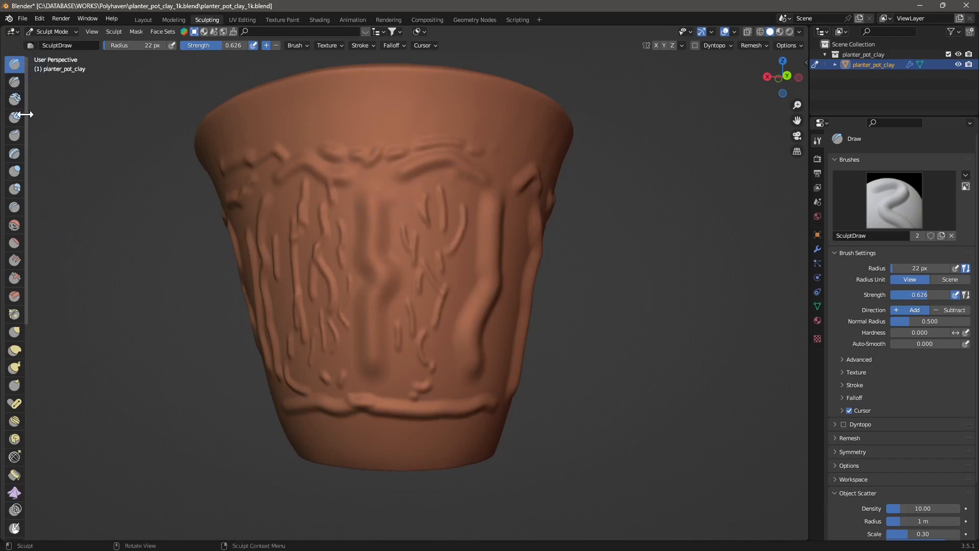
Step: Switch to the Crease brush and carve crease strokes along the ridges on the pot's body and rim
{"action": "left_click", "coordinate": [14, 207]}
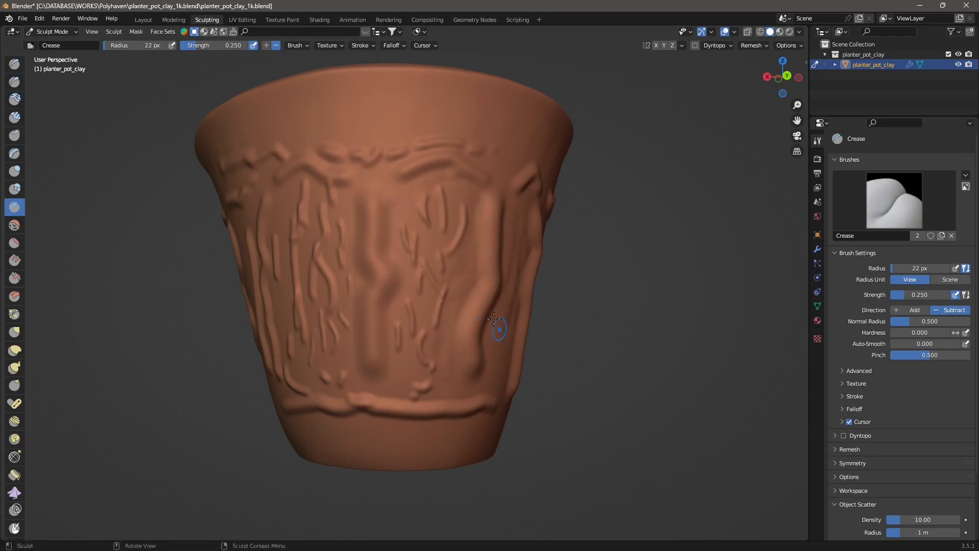
{"action": "left_click_drag", "start_coordinate": [442, 327], "coordinate": [435, 275]}
{"action": "left_click_drag", "start_coordinate": [415, 224], "coordinate": [414, 236]}
{"action": "left_click_drag", "start_coordinate": [404, 365], "coordinate": [402, 329]}
{"action": "left_click_drag", "start_coordinate": [375, 271], "coordinate": [364, 240]}
{"action": "left_click_drag", "start_coordinate": [278, 261], "coordinate": [276, 275]}
{"action": "left_click_drag", "start_coordinate": [277, 240], "coordinate": [277, 271]}
{"action": "left_click_drag", "start_coordinate": [270, 220], "coordinate": [269, 236]}
{"action": "left_click_drag", "start_coordinate": [224, 167], "coordinate": [215, 180]}
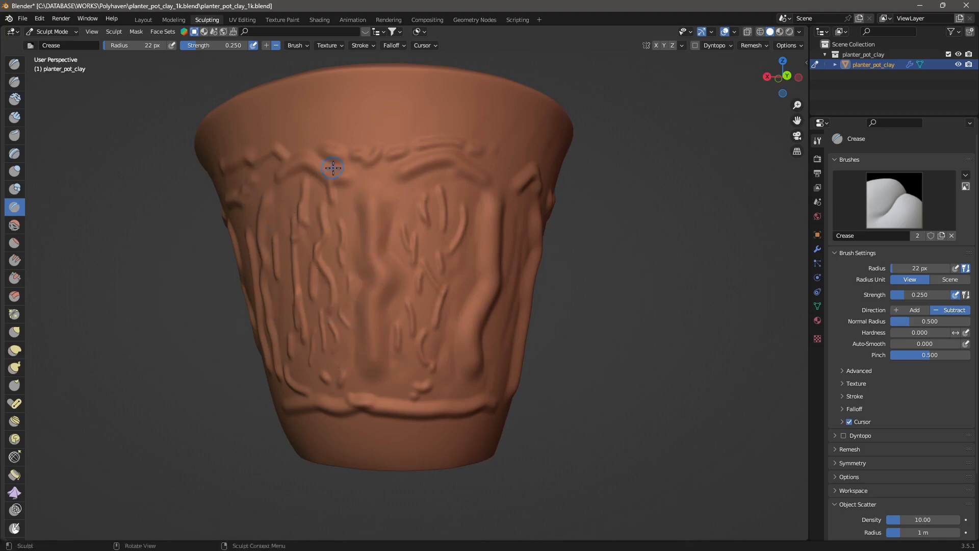
{"action": "left_click_drag", "start_coordinate": [373, 172], "coordinate": [386, 169]}
{"action": "left_click_drag", "start_coordinate": [489, 163], "coordinate": [493, 170]}
{"action": "left_click_drag", "start_coordinate": [537, 148], "coordinate": [532, 169]}
{"action": "left_click_drag", "start_coordinate": [531, 174], "coordinate": [521, 181]}
{"action": "left_click_drag", "start_coordinate": [419, 94], "coordinate": [419, 88]}
{"action": "left_click_drag", "start_coordinate": [378, 109], "coordinate": [376, 92]}
{"action": "left_click_drag", "start_coordinate": [320, 116], "coordinate": [306, 108]}
{"action": "left_click_drag", "start_coordinate": [217, 98], "coordinate": [217, 108]}
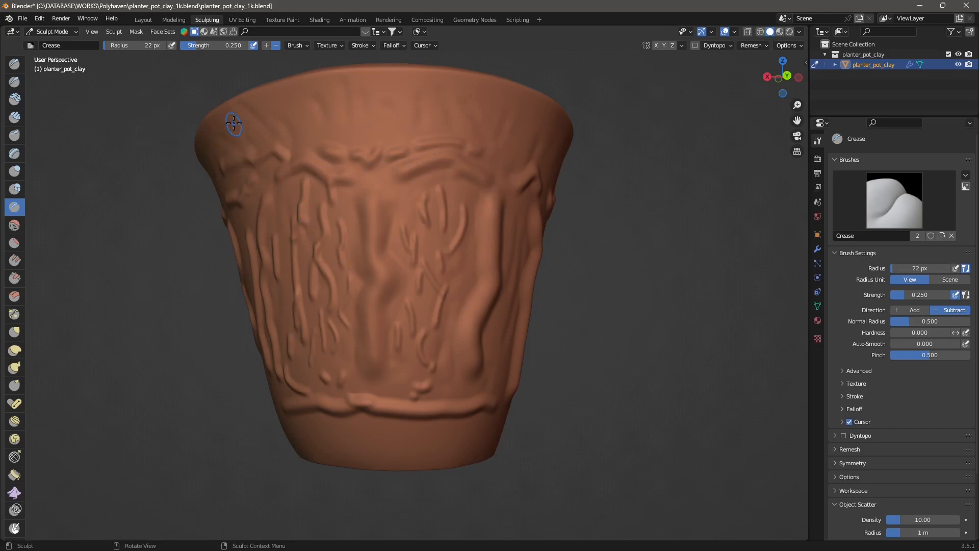
{"action": "middle_click_drag", "start_coordinate": [350, 319], "coordinate": [354, 319]}
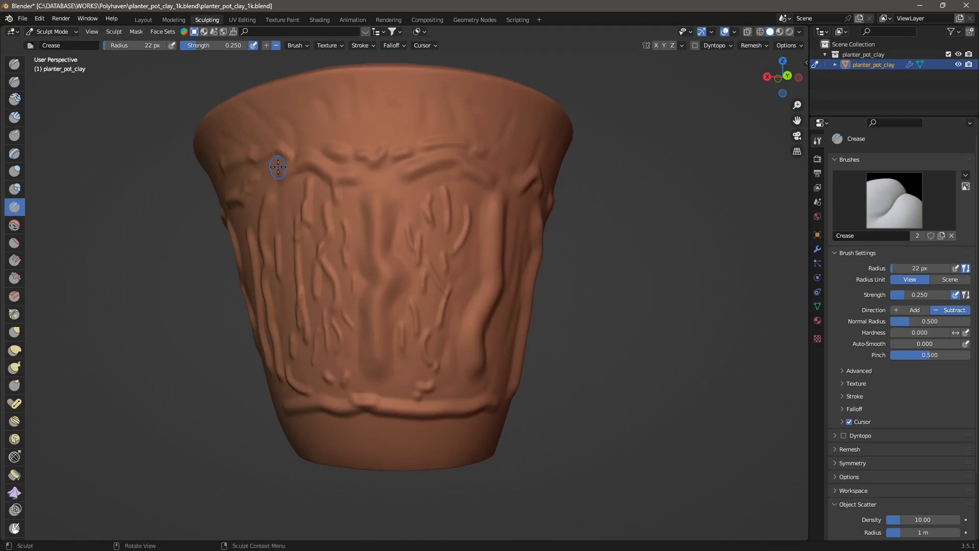
{"action": "middle_click_drag", "start_coordinate": [365, 239], "coordinate": [353, 253]}
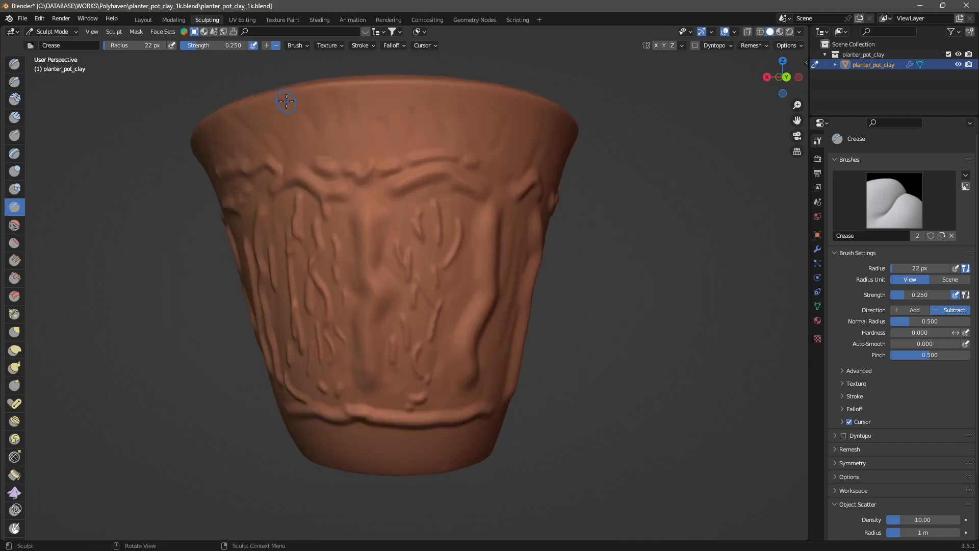
Step: Return to the Layout workspace, select the sculpted pot, and copy and paste it as a duplicate
{"action": "left_click", "coordinate": [143, 19]}
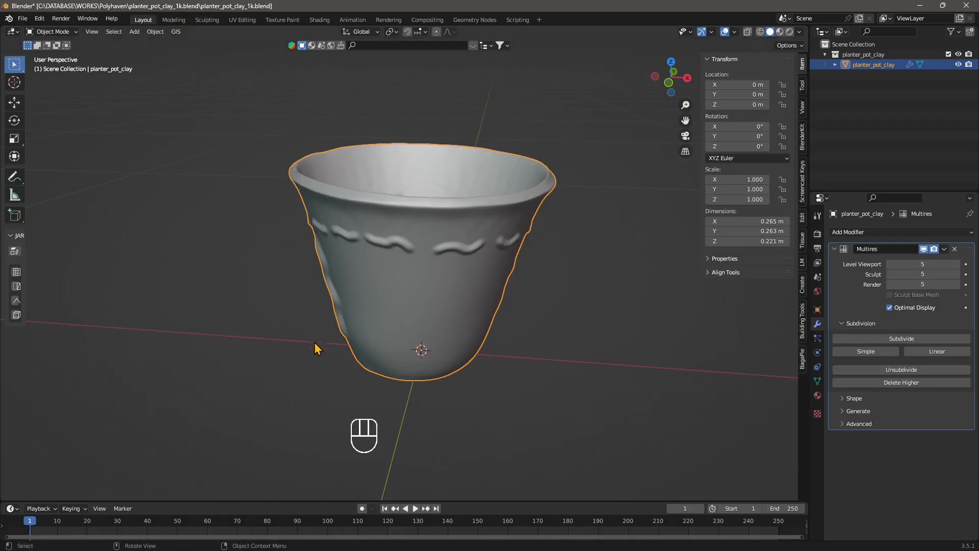
{"action": "left_click", "coordinate": [289, 365]}
{"action": "middle_click_drag", "start_coordinate": [289, 365], "coordinate": [516, 363]}
{"action": "scroll", "coordinate": [515, 357], "scroll_direction": "down", "scroll_amount": 2}
{"action": "middle_click_drag", "start_coordinate": [357, 352], "coordinate": [398, 336]}
{"action": "left_click", "coordinate": [432, 262]}
{"action": "middle_click_drag", "start_coordinate": [500, 345], "coordinate": [391, 292]}
{"action": "key", "text": "ctrl+c"}
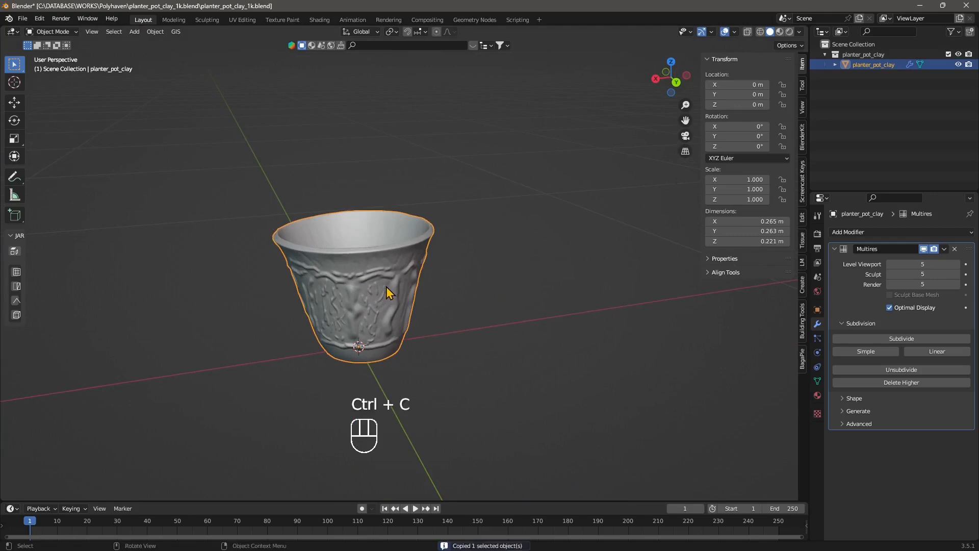
{"action": "key", "text": "ctrl+v"}
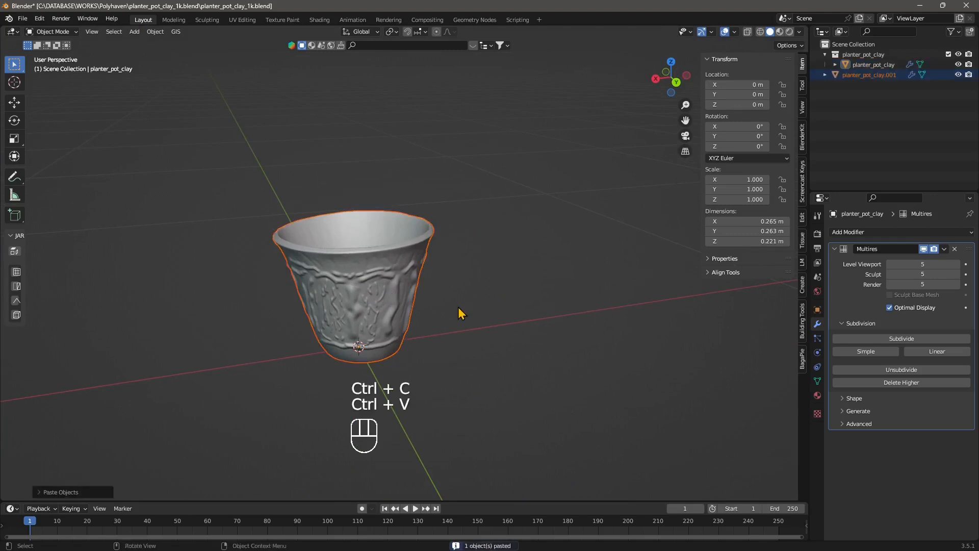
Step: Move the duplicate pot along the X axis about 0.35 m beside the original
{"action": "left_click", "coordinate": [15, 102]}
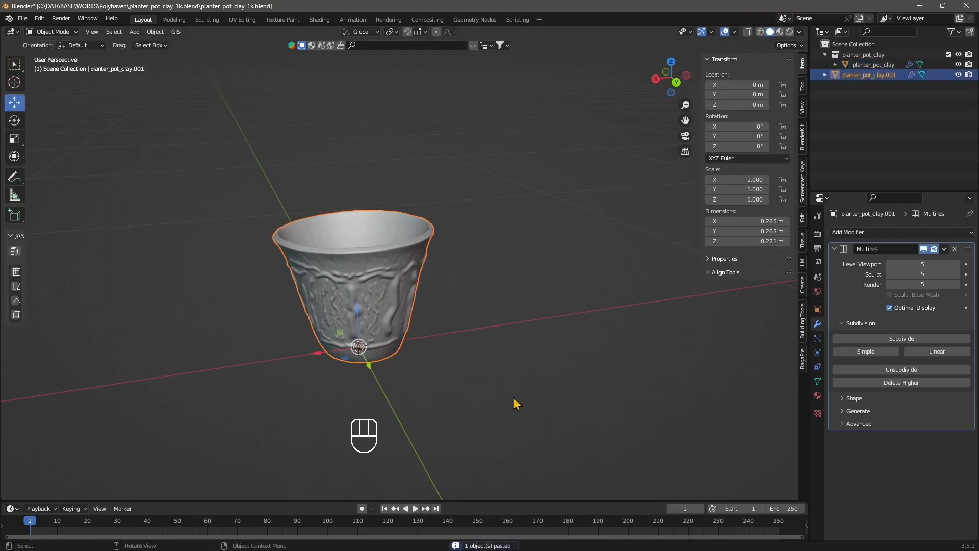
{"action": "left_click_drag", "start_coordinate": [322, 355], "coordinate": [496, 329]}
{"action": "middle_click_drag", "start_coordinate": [531, 390], "coordinate": [511, 390]}
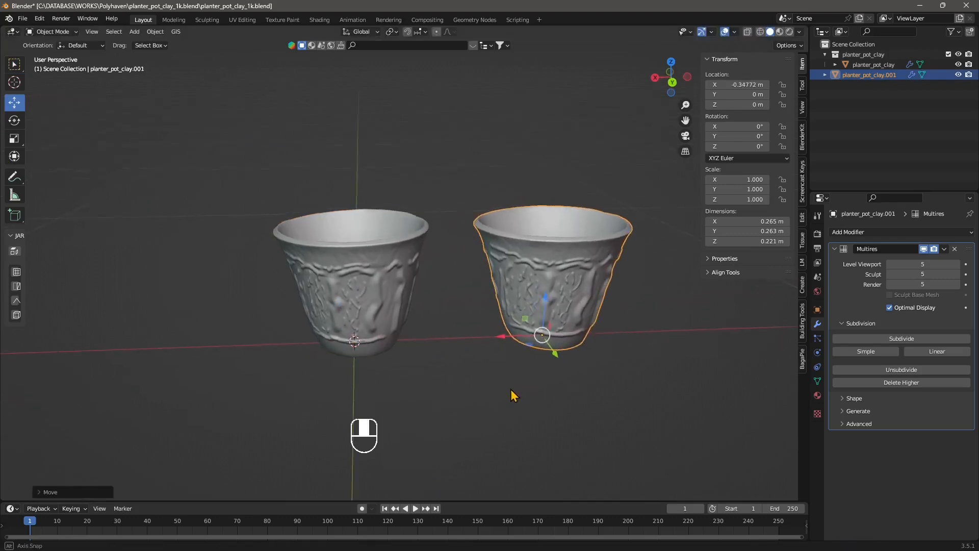
Step: Remove the original pot's material and assign it a new default material
{"action": "left_click", "coordinate": [375, 300]}
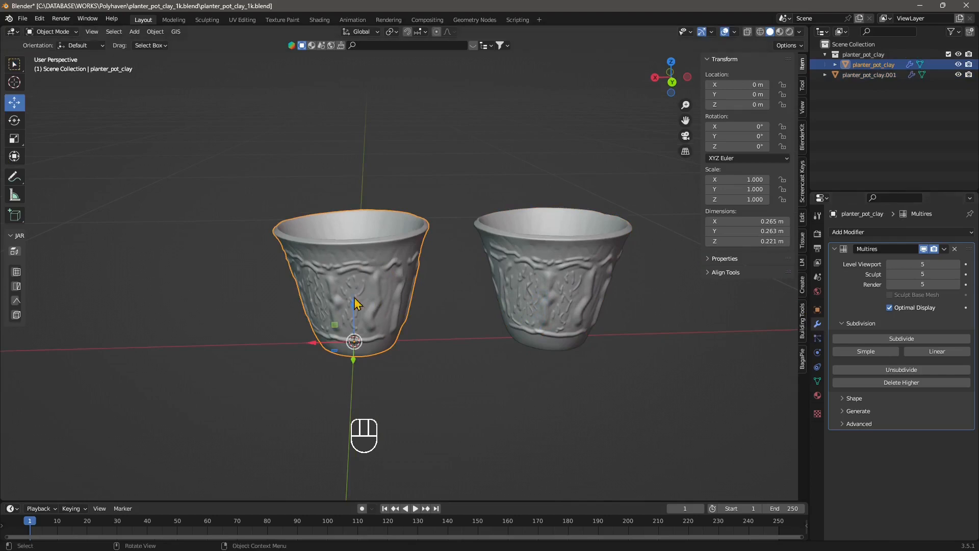
{"action": "left_click", "coordinate": [817, 395]}
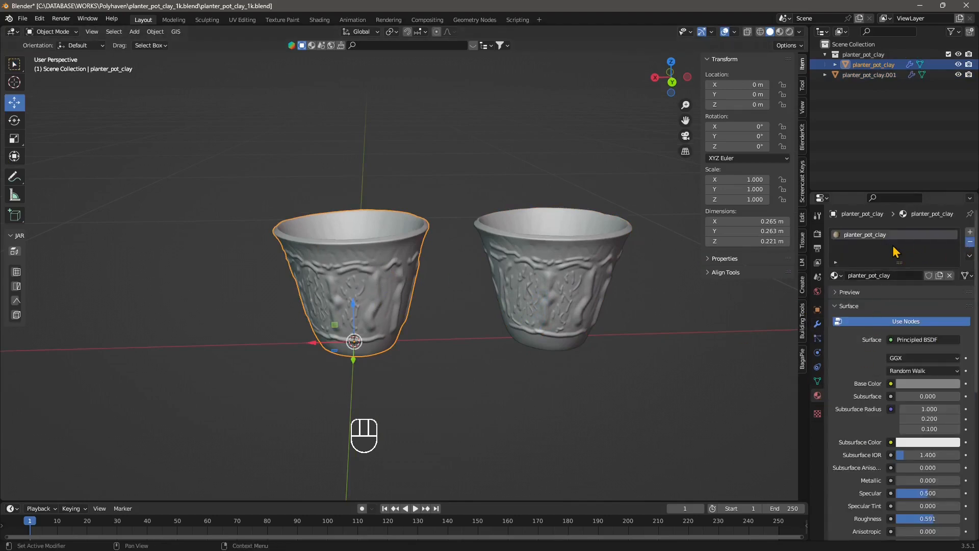
{"action": "left_click", "coordinate": [970, 242]}
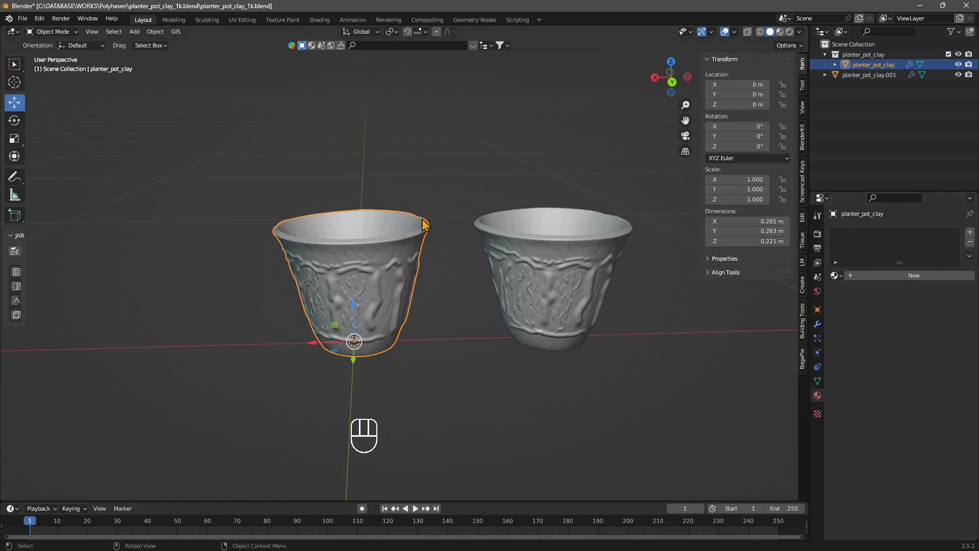
{"action": "left_click", "coordinate": [904, 276]}
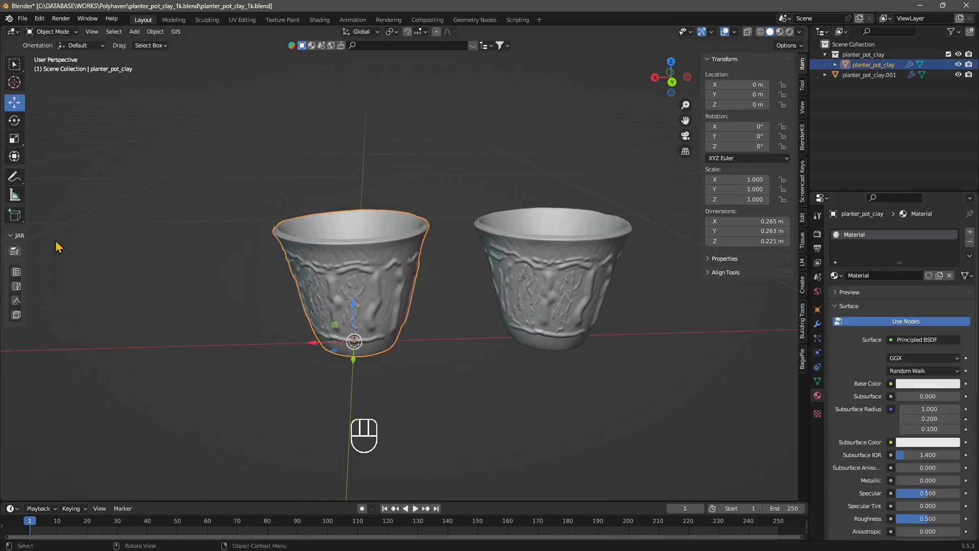
Step: Select the duplicate pot and delete its Multires modifier
{"action": "left_click", "coordinate": [149, 183]}
{"action": "left_click", "coordinate": [600, 293]}
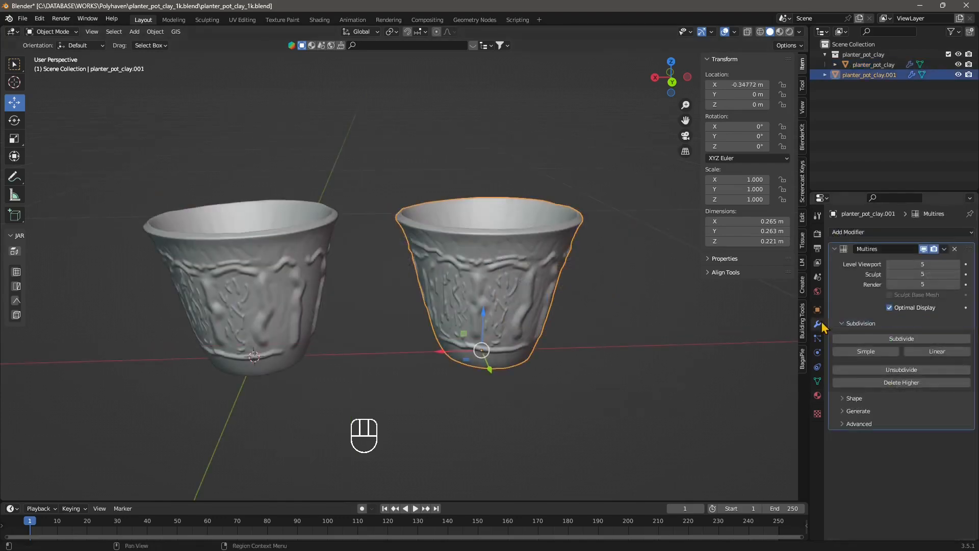
{"action": "left_click", "coordinate": [954, 249]}
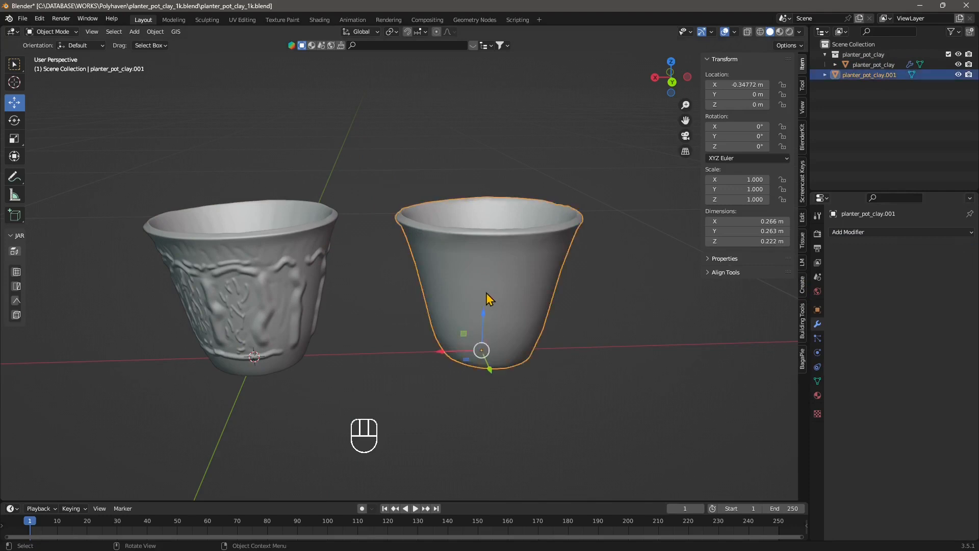
Step: Orbit the view and compare the sculpted and plain pots by selecting each in turn
{"action": "middle_click_drag", "start_coordinate": [477, 291], "coordinate": [499, 312]}
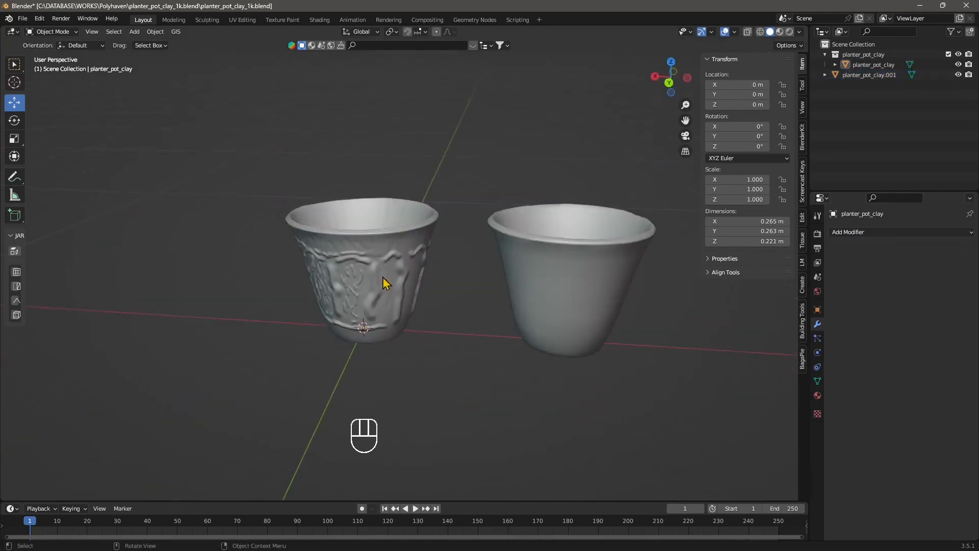
{"action": "left_click", "coordinate": [383, 277]}
{"action": "middle_click_drag", "start_coordinate": [289, 266], "coordinate": [331, 266]}
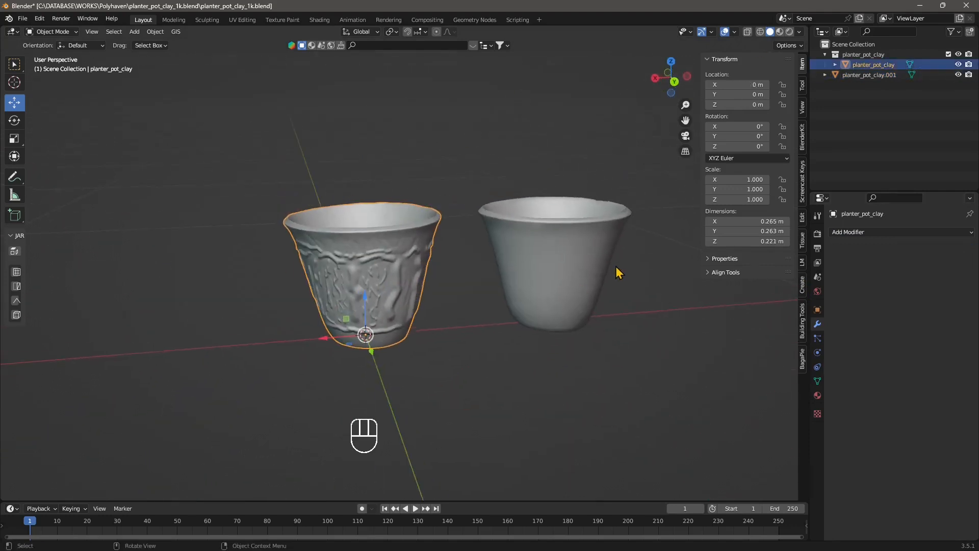
{"action": "left_click", "coordinate": [574, 271]}
{"action": "left_click", "coordinate": [365, 314]}
{"action": "middle_click_drag", "start_coordinate": [564, 328], "coordinate": [544, 331]}
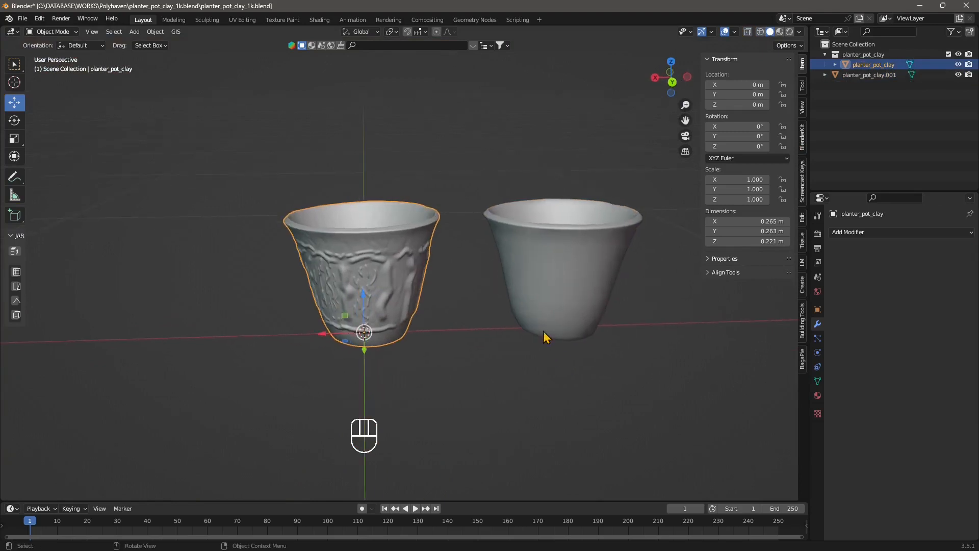
{"action": "left_click", "coordinate": [543, 332]}
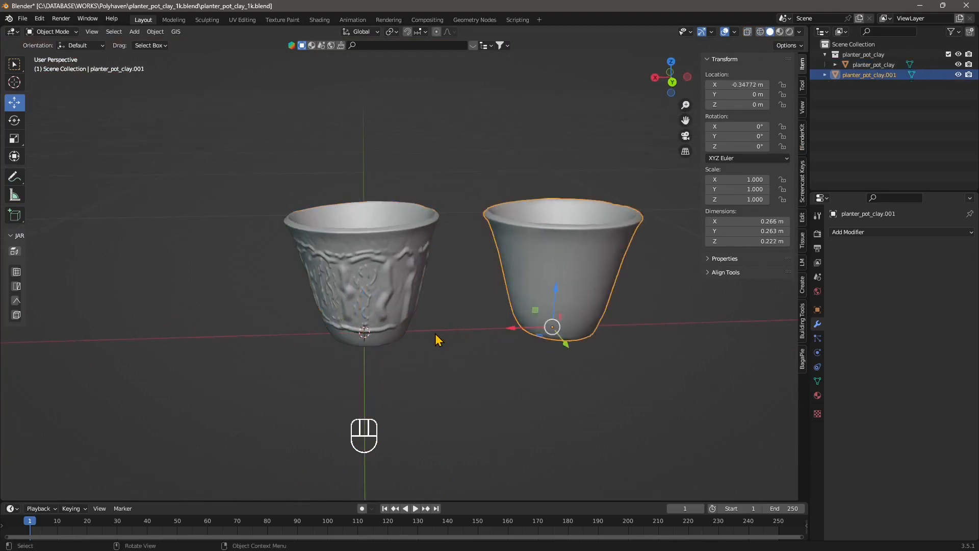
{"action": "left_click", "coordinate": [386, 303]}
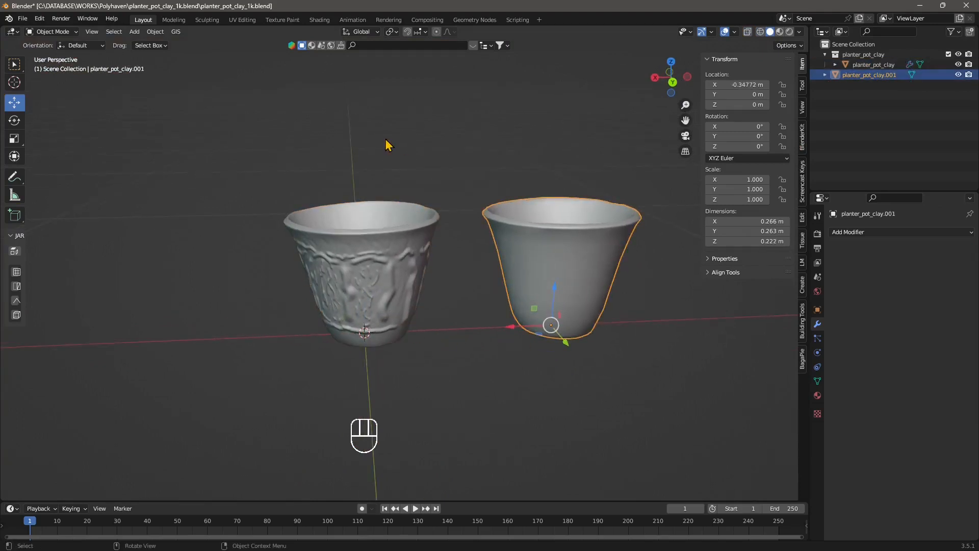
Step: Switch to the Shading workspace and select the sculpted pot
{"action": "left_click", "coordinate": [322, 21]}
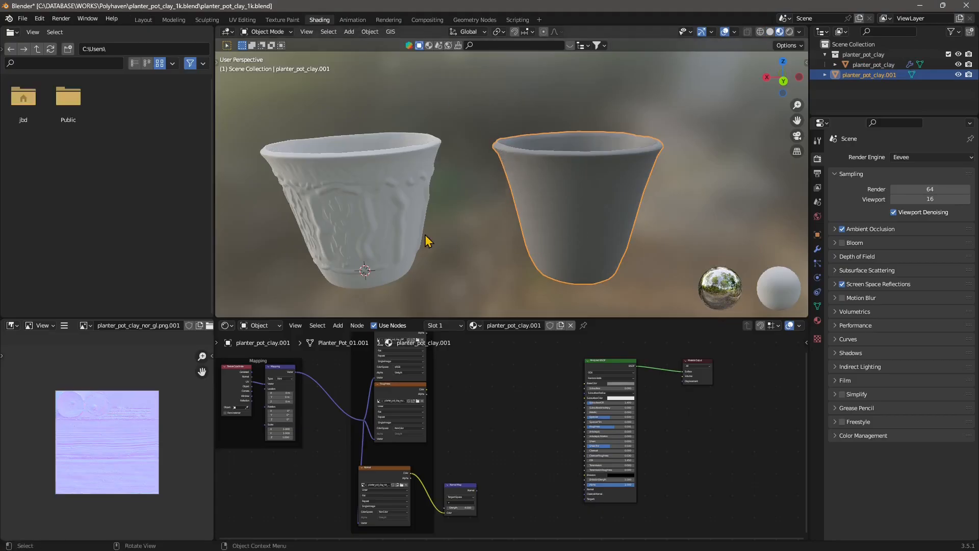
{"action": "left_click", "coordinate": [406, 235]}
{"action": "mouse_move", "coordinate": [398, 240]}
{"action": "middle_mouse_down"}
{"action": "mouse_move", "coordinate": [404, 230]}
{"action": "mouse_move", "coordinate": [342, 245]}
{"action": "mouse_move", "coordinate": [411, 260]}
{"action": "mouse_move", "coordinate": [435, 227]}
{"action": "mouse_move", "coordinate": [389, 234]}
{"action": "middle_mouse_up"}
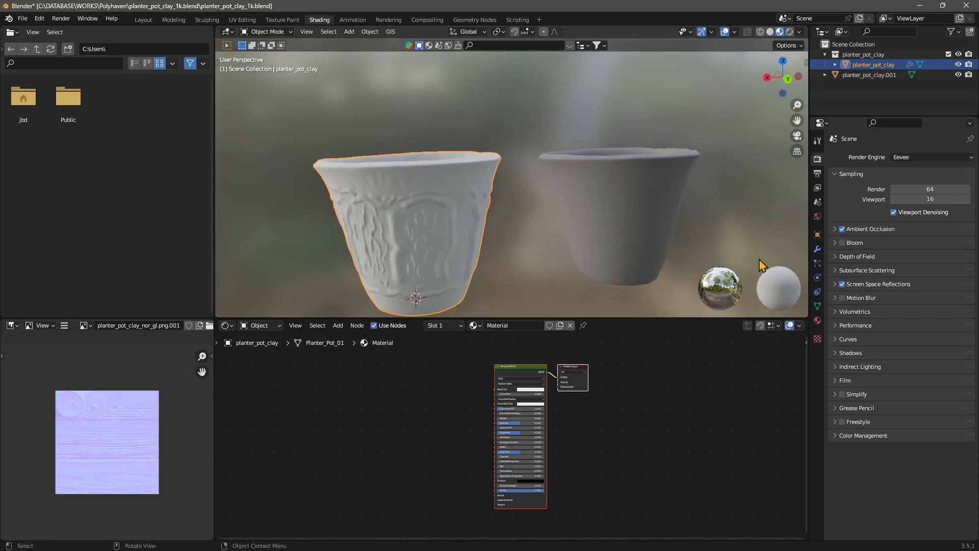
Step: Set the viewport to Rendered shading and turn off Scene World in its lighting options
{"action": "left_click", "coordinate": [789, 34]}
{"action": "middle_click_drag", "start_coordinate": [576, 263], "coordinate": [564, 274]}
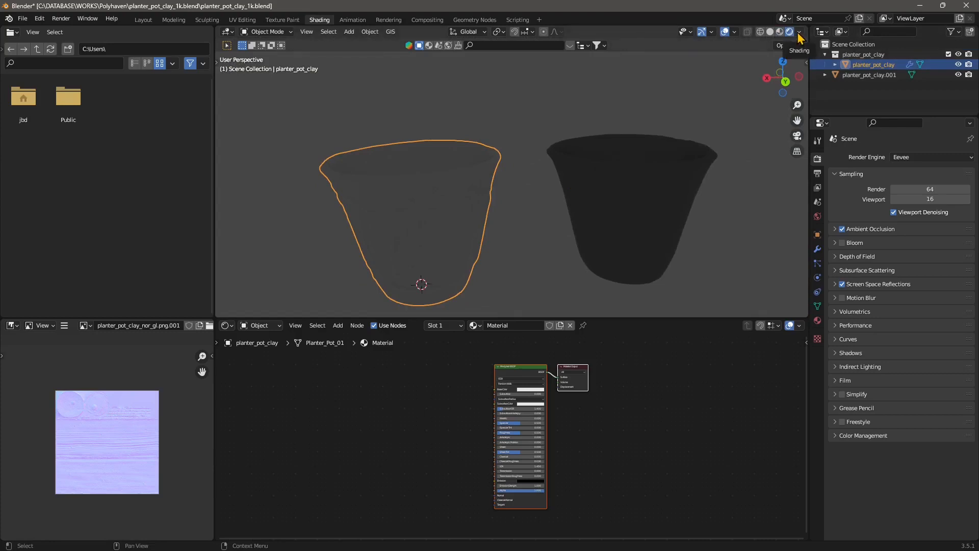
{"action": "left_click", "coordinate": [800, 33]}
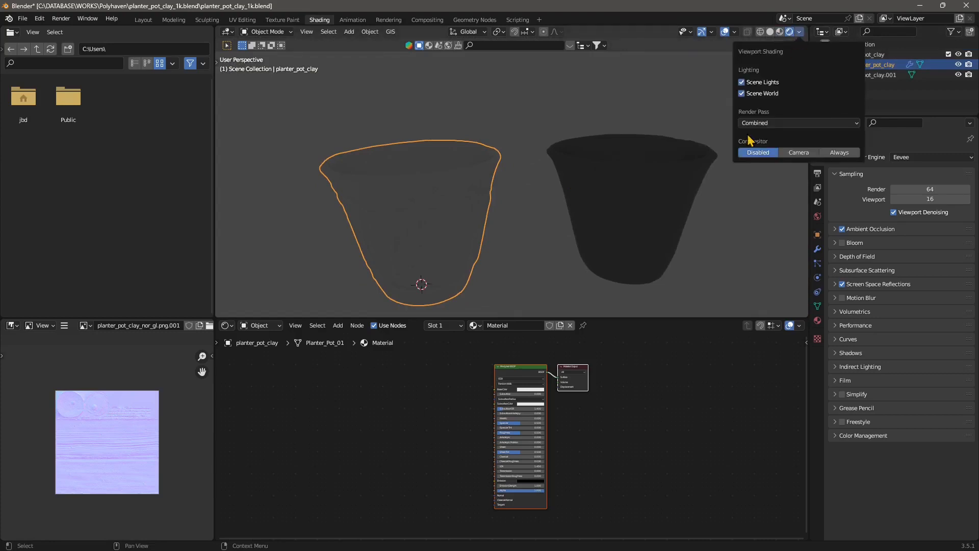
{"action": "left_click", "coordinate": [745, 93]}
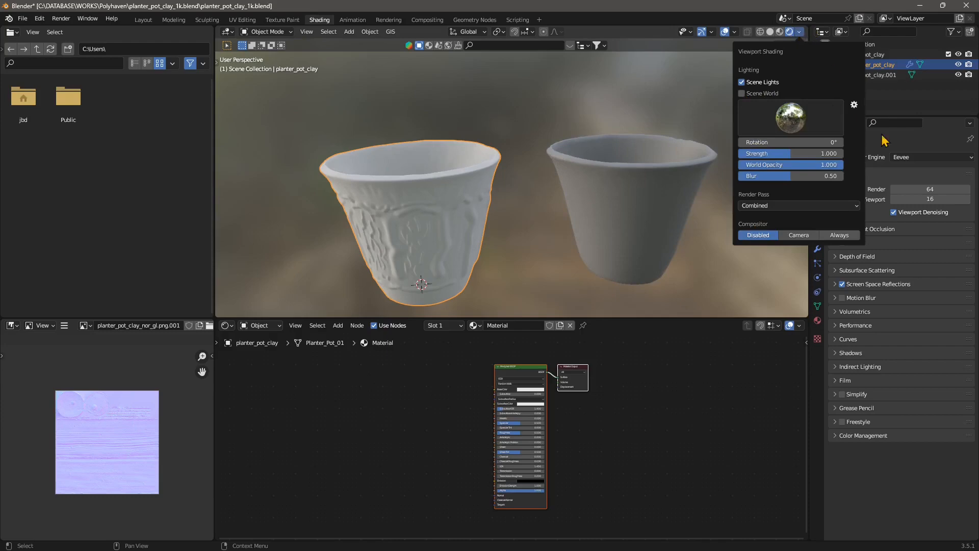
Step: Switch the render engine to Cycles
{"action": "left_click", "coordinate": [901, 157]}
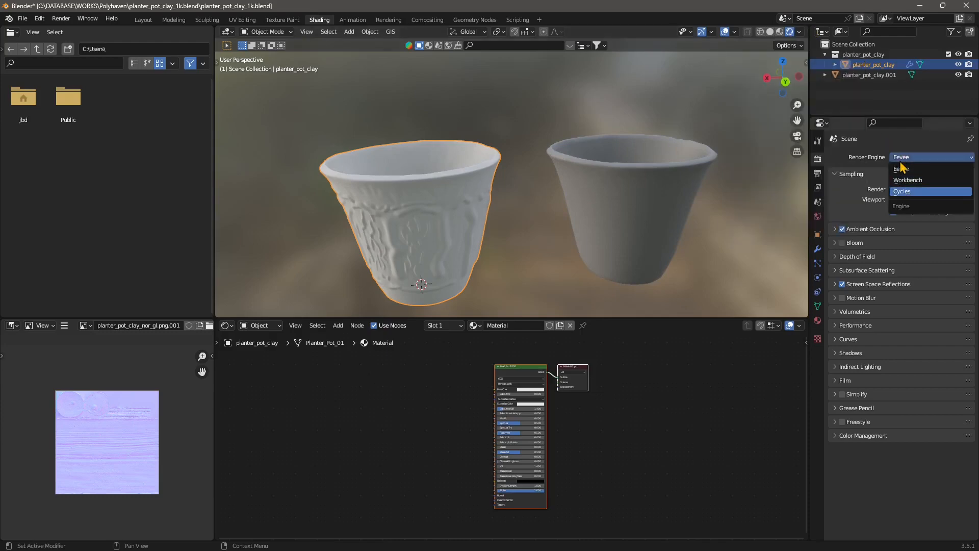
{"action": "left_click", "coordinate": [902, 191]}
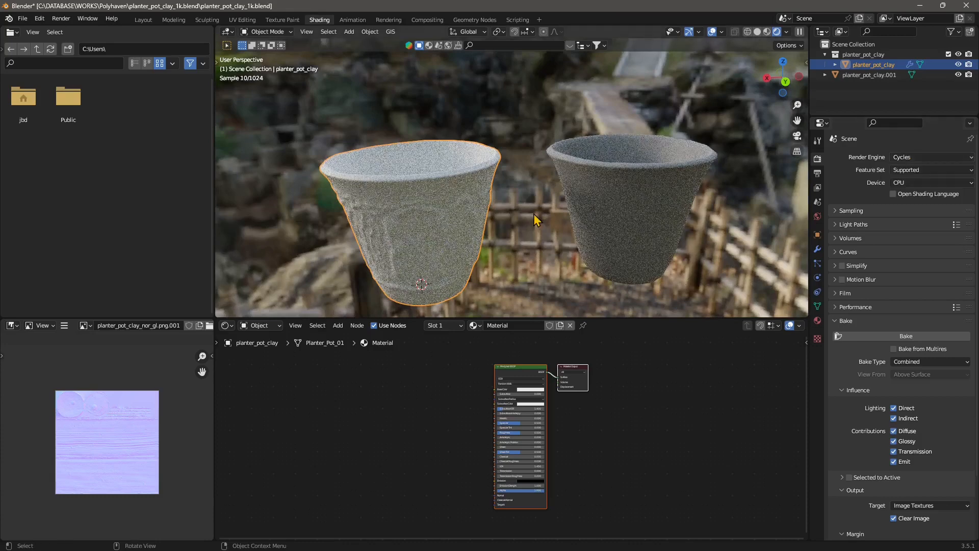
{"action": "middle_click_drag", "start_coordinate": [534, 213], "coordinate": [838, 217]}
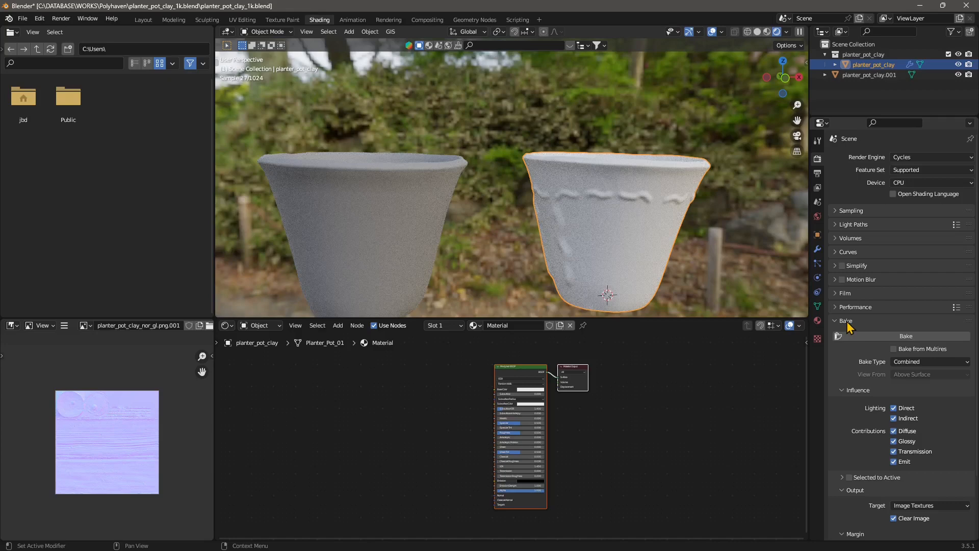
{"action": "middle_click_drag", "start_coordinate": [740, 306], "coordinate": [335, 228]}
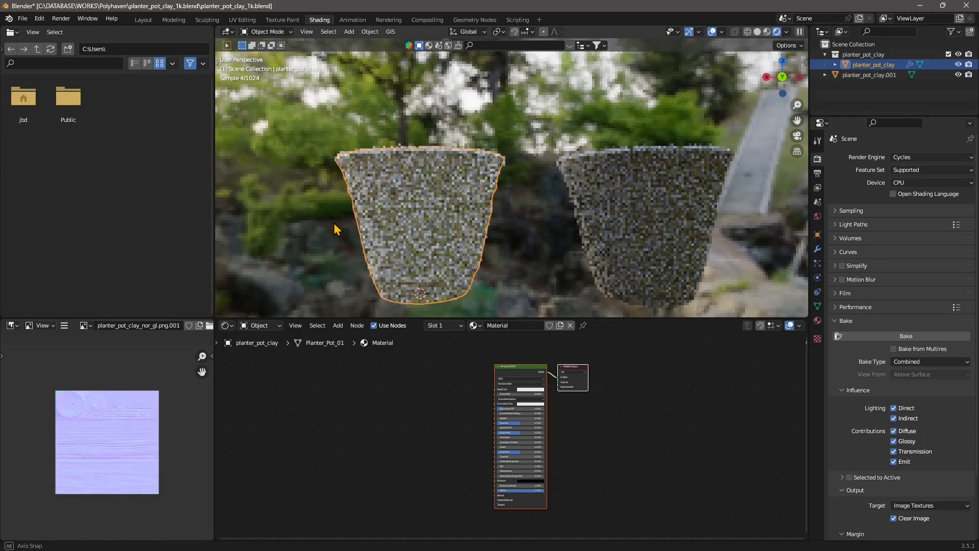
Step: Set the bake type to Normal with Tangent space
{"action": "left_click", "coordinate": [930, 362]}
{"action": "left_click", "coordinate": [908, 365]}
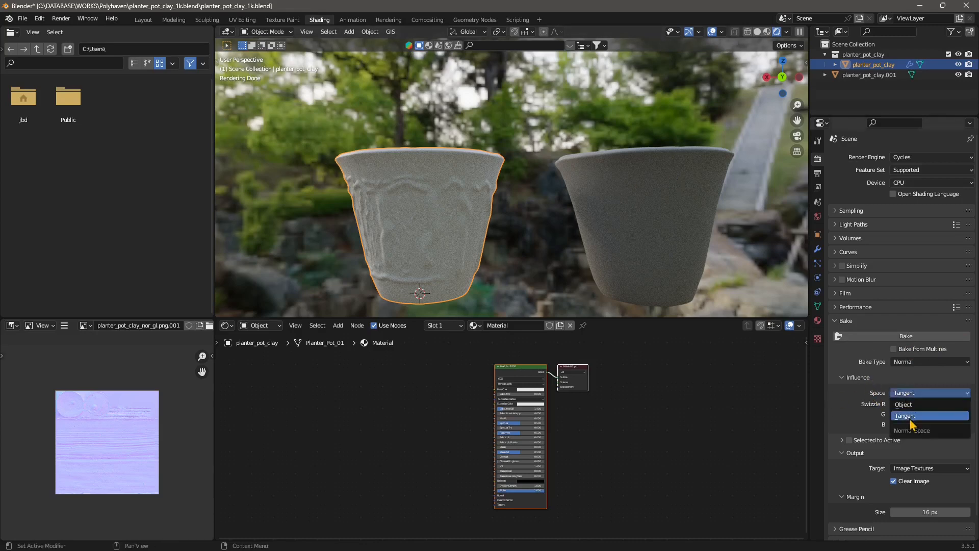
{"action": "left_click", "coordinate": [906, 416]}
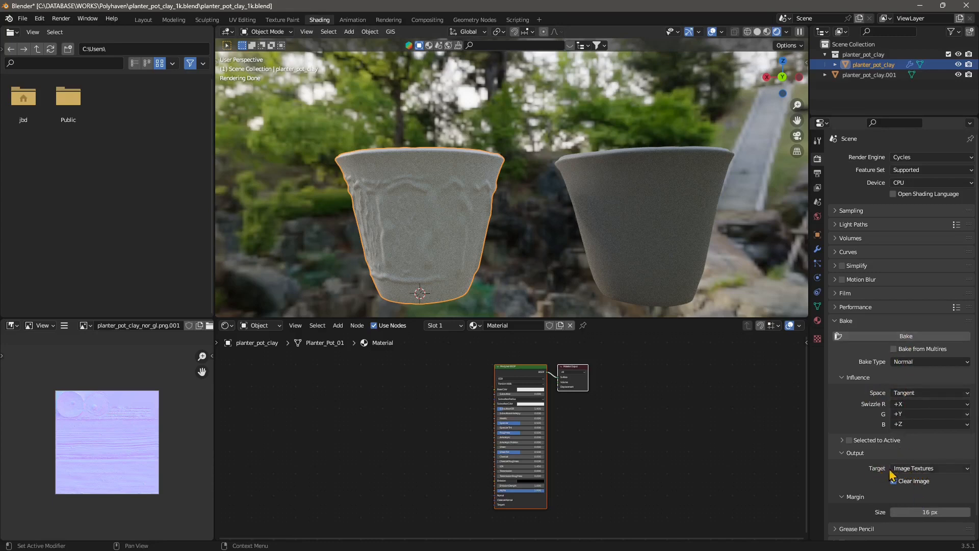
Step: Add an Image Texture node to the sculpted pot's material
{"action": "middle_click_drag", "start_coordinate": [473, 407], "coordinate": [566, 407]}
{"action": "scroll", "coordinate": [499, 428], "scroll_direction": "up", "scroll_amount": 1}
{"action": "scroll", "coordinate": [548, 443], "scroll_direction": "up", "scroll_amount": 1}
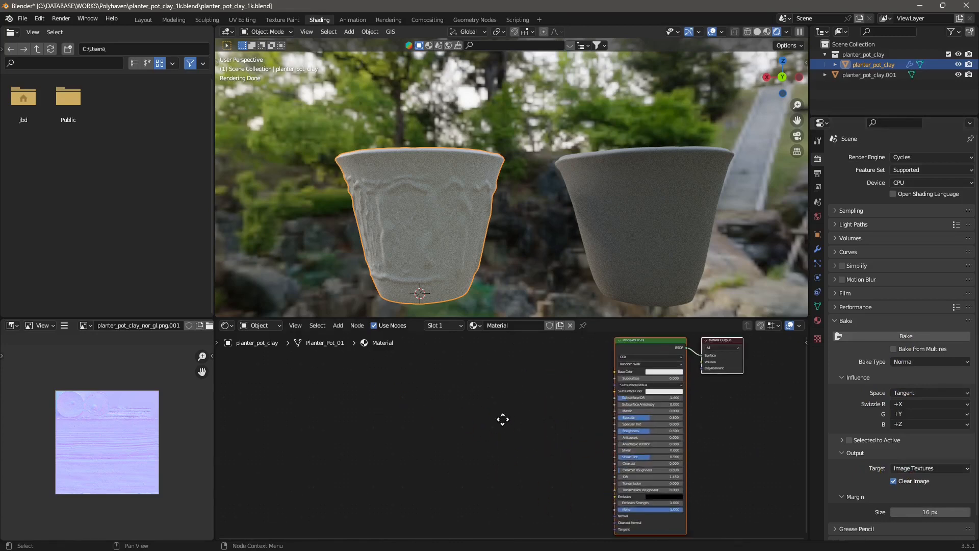
{"action": "scroll", "coordinate": [488, 421], "scroll_direction": "down", "scroll_amount": 1}
{"action": "scroll", "coordinate": [433, 382], "scroll_direction": "down", "scroll_amount": 1}
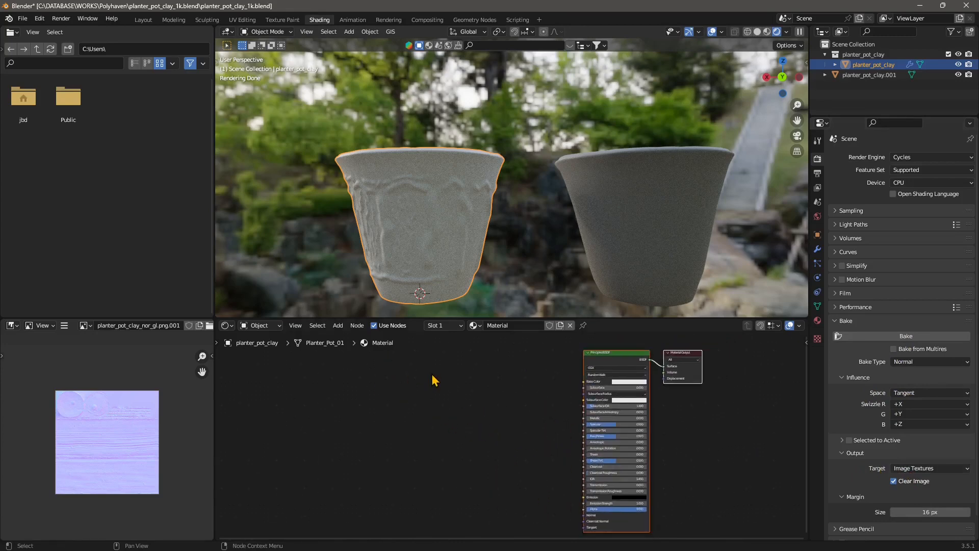
{"action": "left_click", "coordinate": [338, 327]}
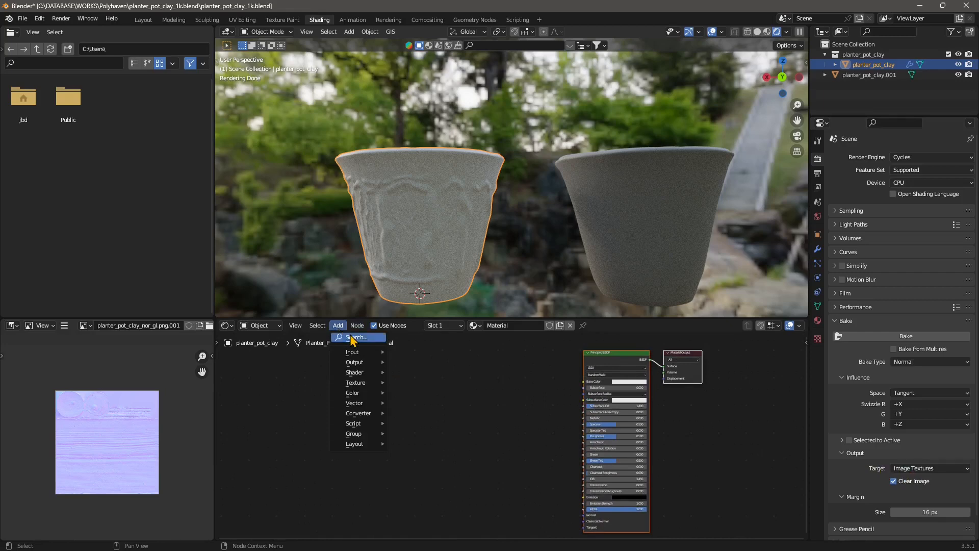
{"action": "mouse_move", "coordinate": [359, 383]}
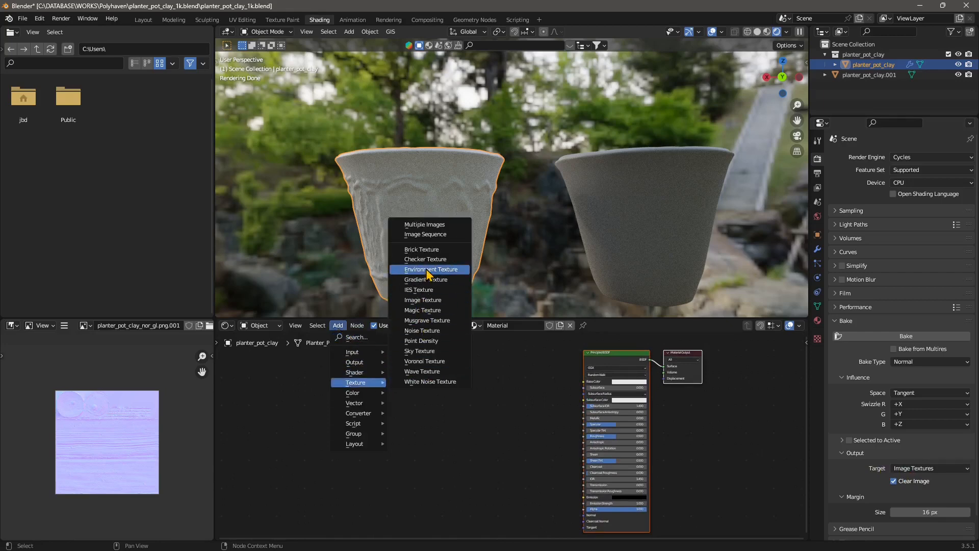
{"action": "left_click", "coordinate": [429, 300]}
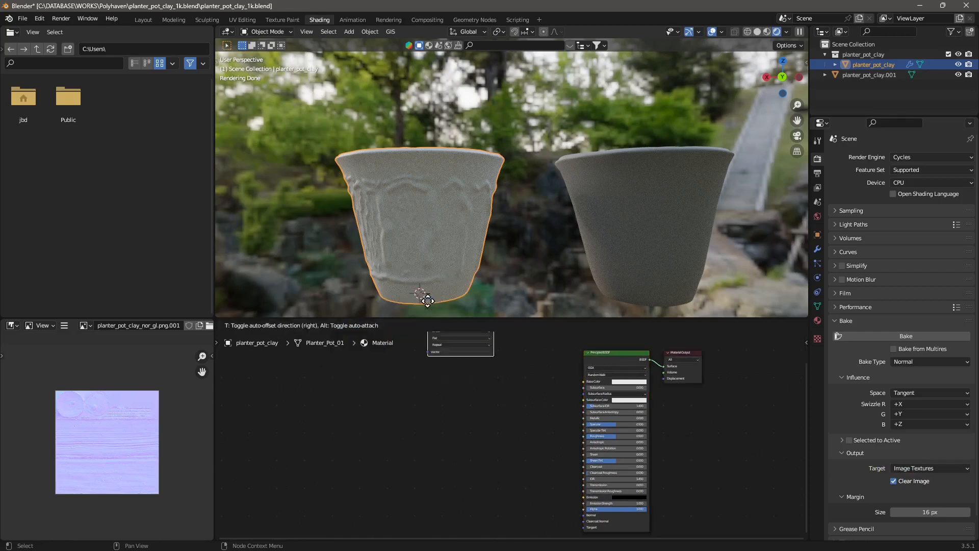
{"action": "left_click", "coordinate": [426, 462]}
Step: Create a new 2048 × 2048 px image named "baked sculpting on normal" in the Image Texture node
{"action": "scroll", "coordinate": [428, 465], "scroll_direction": "up", "scroll_amount": 1}
{"action": "scroll", "coordinate": [424, 459], "scroll_direction": "up", "scroll_amount": 3}
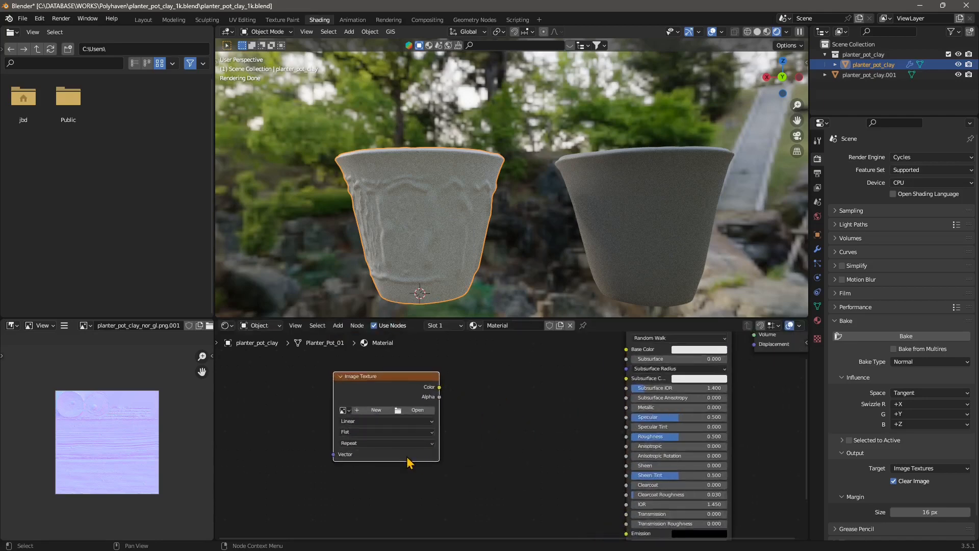
{"action": "middle_click_drag", "start_coordinate": [366, 445], "coordinate": [466, 429]}
{"action": "scroll", "coordinate": [466, 429], "scroll_direction": "up", "scroll_amount": 3}
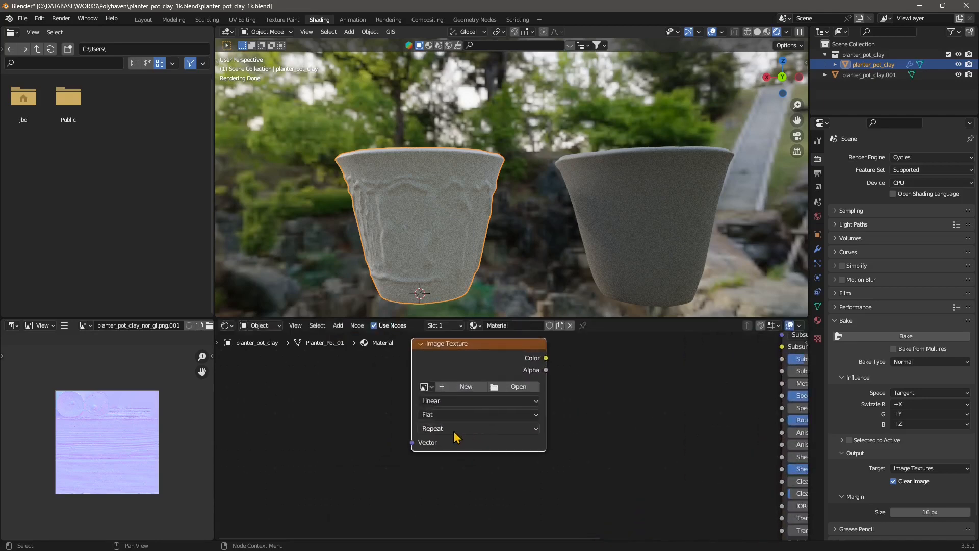
{"action": "left_click", "coordinate": [463, 388]}
{"action": "left_click", "coordinate": [470, 403]}
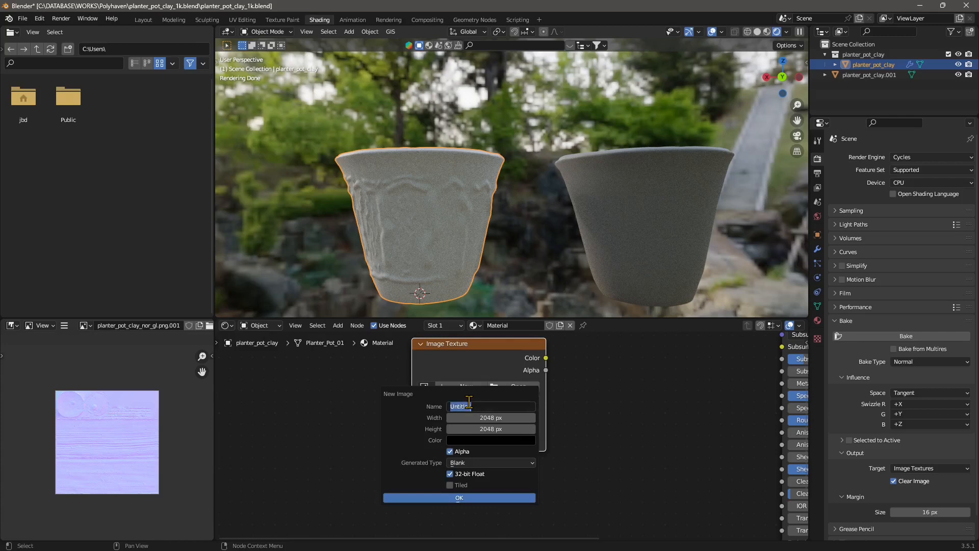
{"action": "type", "text": "baked sculpting on normal"}
{"action": "key", "text": "Return"}
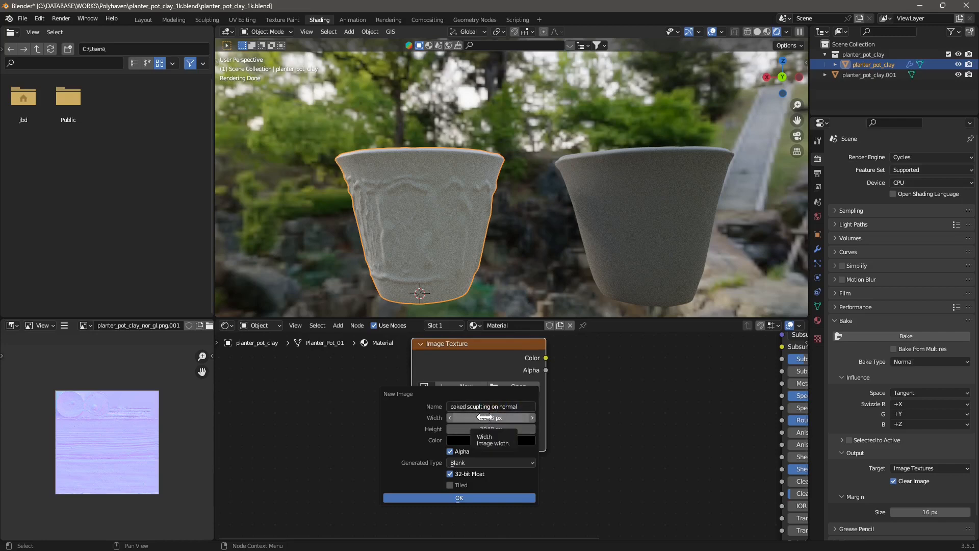
{"action": "left_click", "coordinate": [451, 473]}
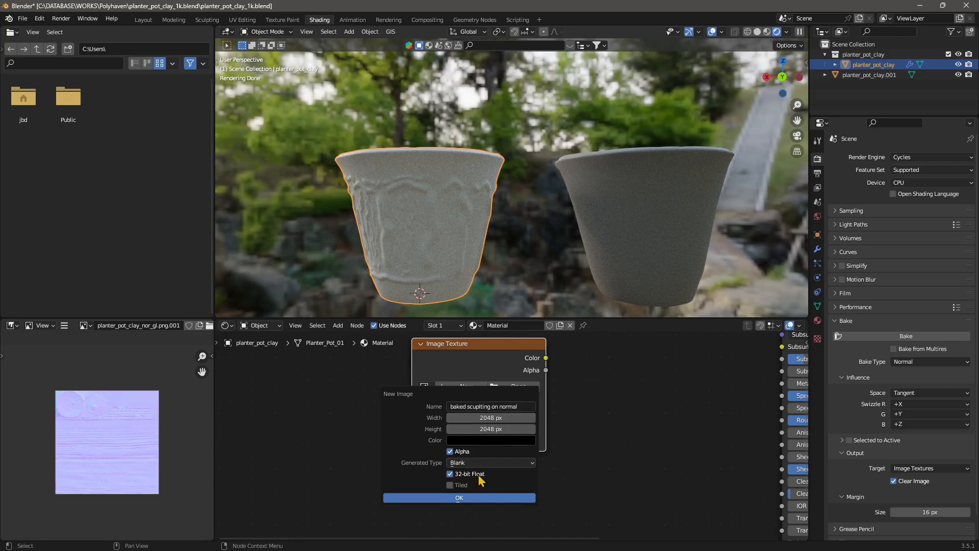
{"action": "left_click", "coordinate": [465, 499]}
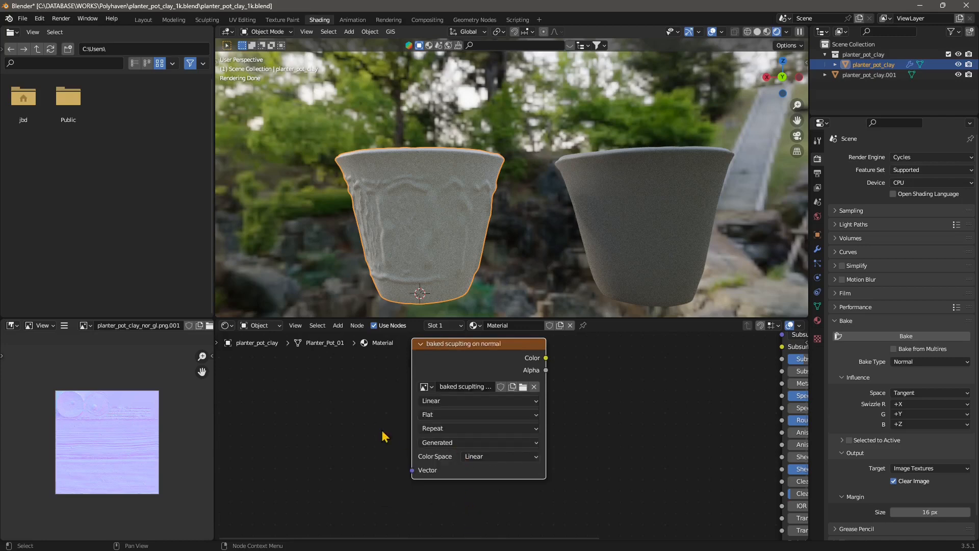
Step: Bake the sculpted pot's normals into the new image and reposition the image node
{"action": "scroll", "coordinate": [386, 436], "scroll_direction": "down", "scroll_amount": 4}
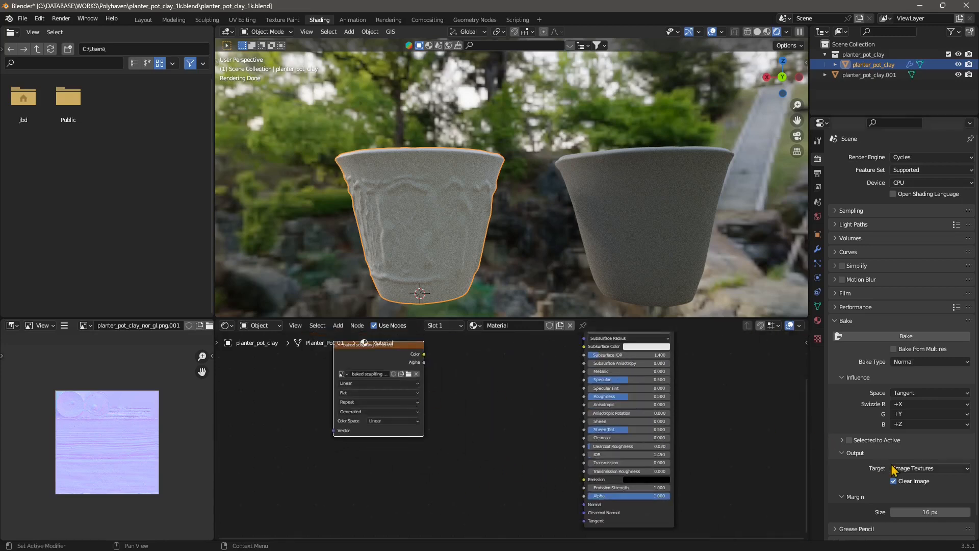
{"action": "left_click", "coordinate": [906, 336]}
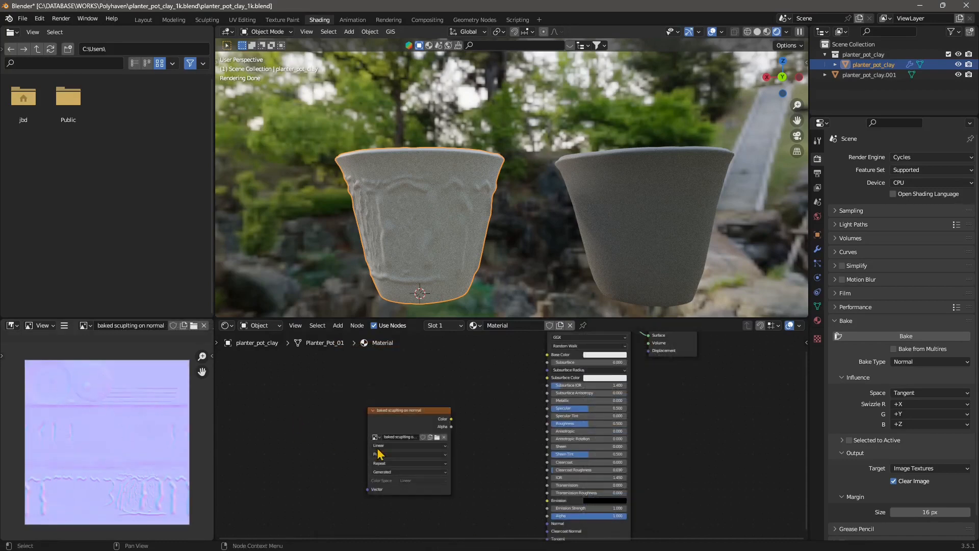
{"action": "scroll", "coordinate": [345, 432], "scroll_direction": "up", "scroll_amount": 2}
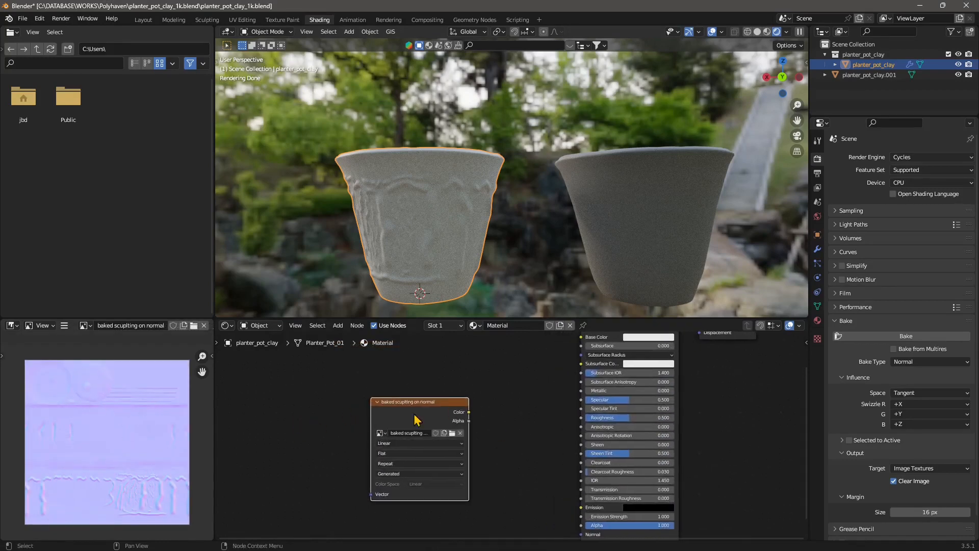
{"action": "middle_click_drag", "start_coordinate": [378, 435], "coordinate": [404, 435]}
Step: Save the baked image as "baked sculpting on normal 2.png" in the textures folder
{"action": "left_click", "coordinate": [65, 327]}
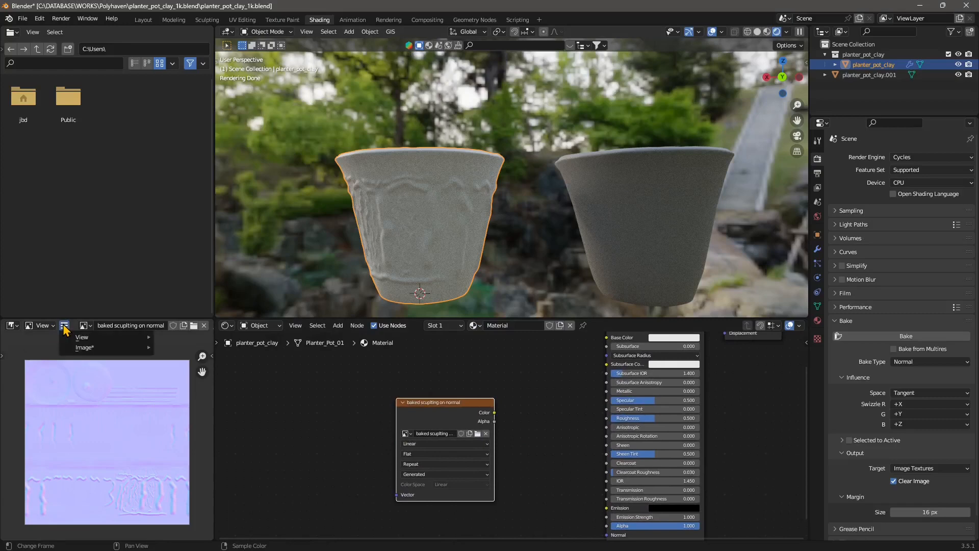
{"action": "mouse_move", "coordinate": [87, 348]}
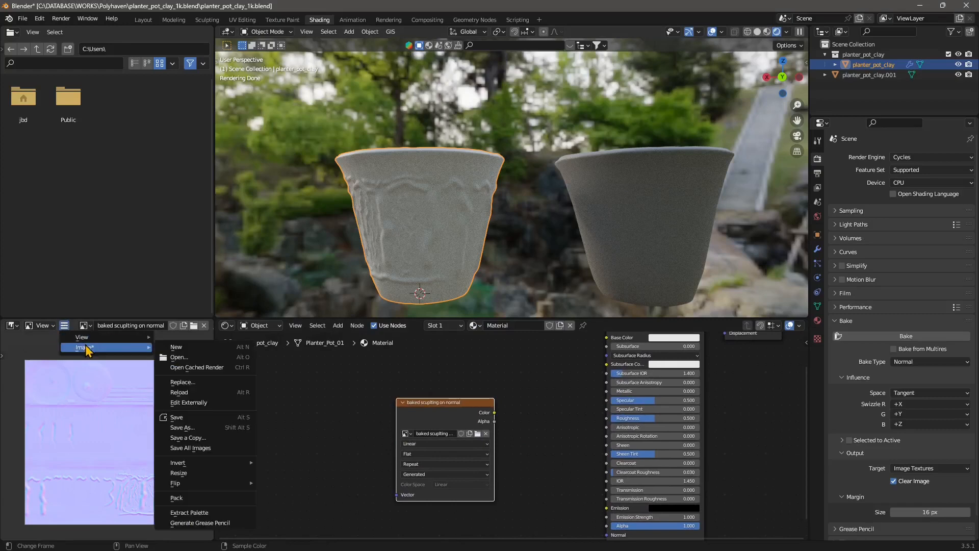
{"action": "left_click", "coordinate": [192, 426]}
{"action": "left_click", "coordinate": [281, 114]}
{"action": "double_click", "coordinate": [281, 115]}
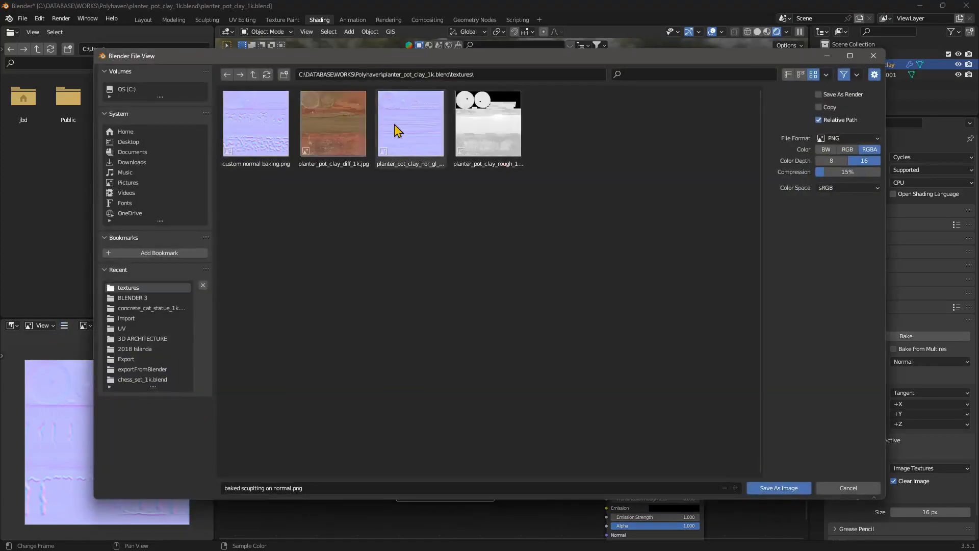
{"action": "left_click", "coordinate": [312, 488]}
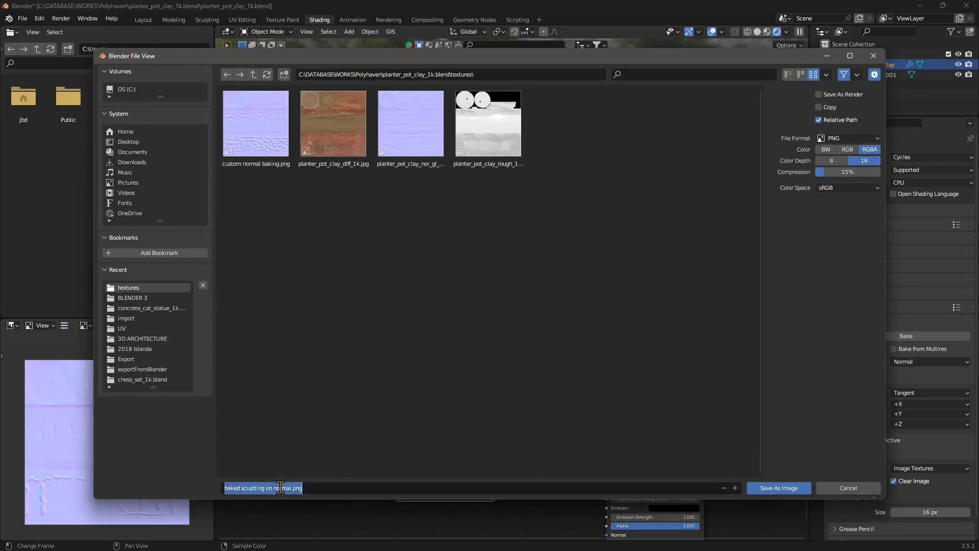
{"action": "left_click_drag", "start_coordinate": [291, 488], "coordinate": [267, 489]}
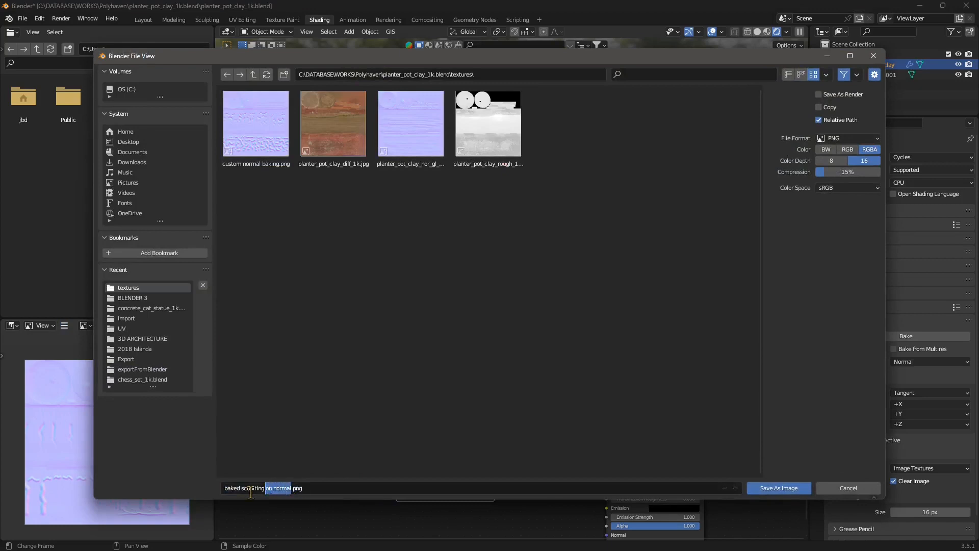
{"action": "left_click", "coordinate": [266, 488]}
{"action": "left_click", "coordinate": [291, 488]}
{"action": "type", "text": "2"}
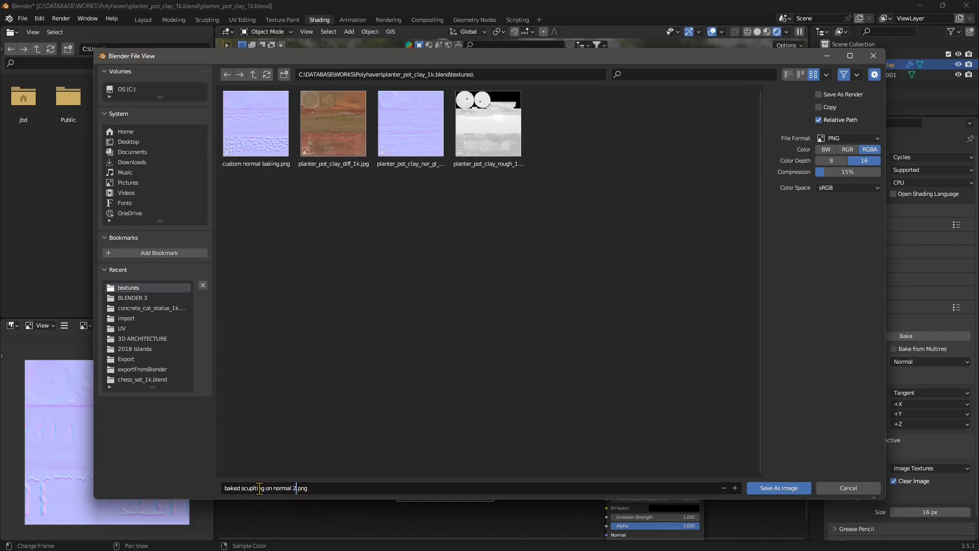
{"action": "left_click", "coordinate": [789, 490]}
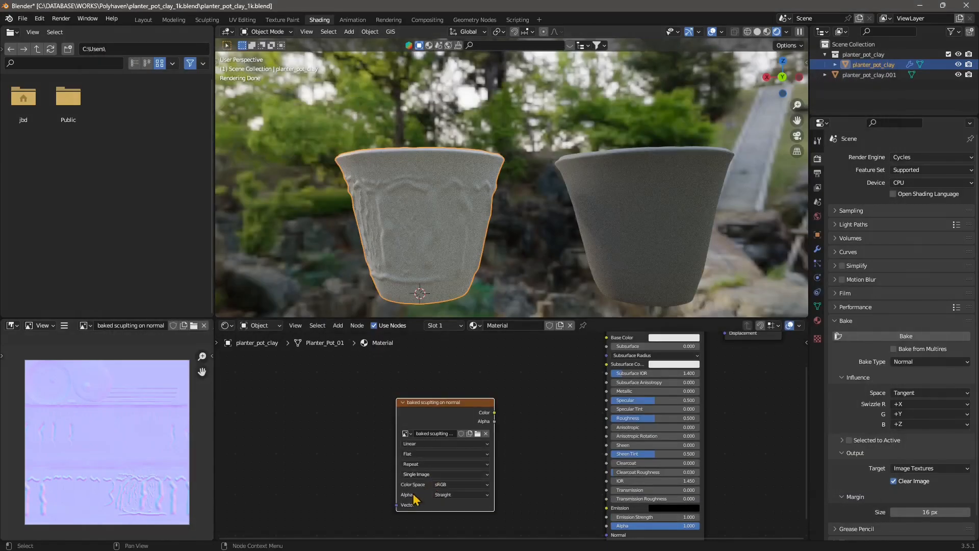
Step: Select the plain pot and paste the baked image texture node into its material
{"action": "left_click_drag", "start_coordinate": [459, 408], "coordinate": [444, 409]}
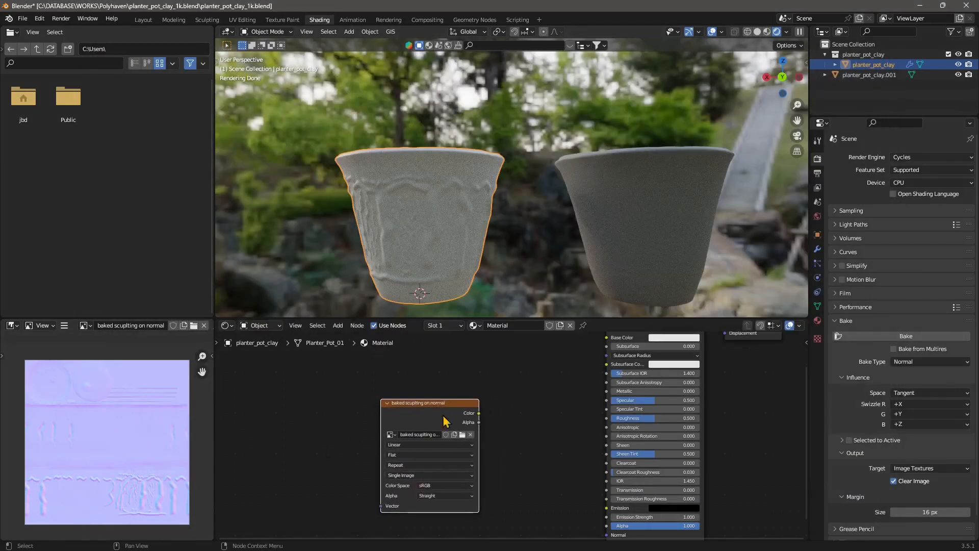
{"action": "left_click", "coordinate": [673, 260]}
{"action": "scroll", "coordinate": [526, 446], "scroll_direction": "down", "scroll_amount": 8}
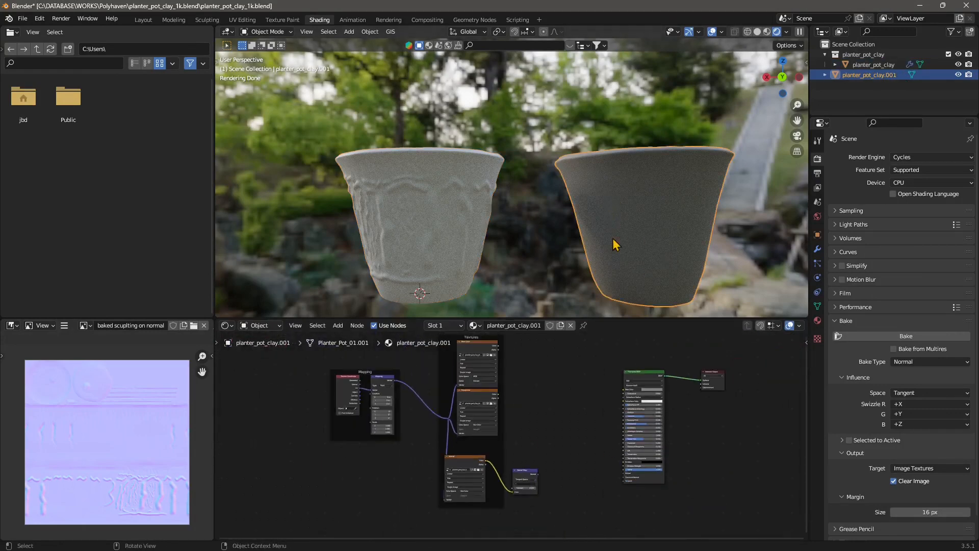
{"action": "middle_click_drag", "start_coordinate": [588, 461], "coordinate": [515, 452]}
{"action": "scroll", "coordinate": [515, 449], "scroll_direction": "up", "scroll_amount": 2}
{"action": "key", "text": "ctrl+v"}
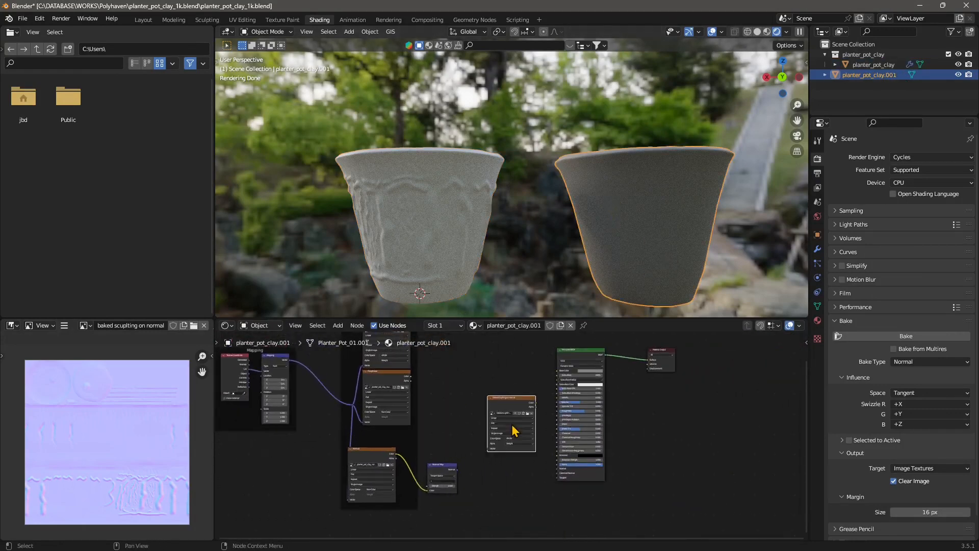
Step: Rearrange the nodes in the plain pot's material around the pasted image texture node
{"action": "scroll", "coordinate": [508, 438], "scroll_direction": "up", "scroll_amount": 2}
{"action": "left_click_drag", "start_coordinate": [510, 384], "coordinate": [496, 421]}
{"action": "scroll", "coordinate": [515, 443], "scroll_direction": "up", "scroll_amount": 3}
{"action": "middle_click_drag", "start_coordinate": [511, 455], "coordinate": [529, 362]}
{"action": "left_click", "coordinate": [403, 399]}
{"action": "left_click_drag", "start_coordinate": [403, 400], "coordinate": [390, 434]}
{"action": "scroll", "coordinate": [466, 444], "scroll_direction": "down", "scroll_amount": 3}
{"action": "middle_click_drag", "start_coordinate": [465, 445], "coordinate": [459, 480]}
{"action": "left_click", "coordinate": [503, 394]}
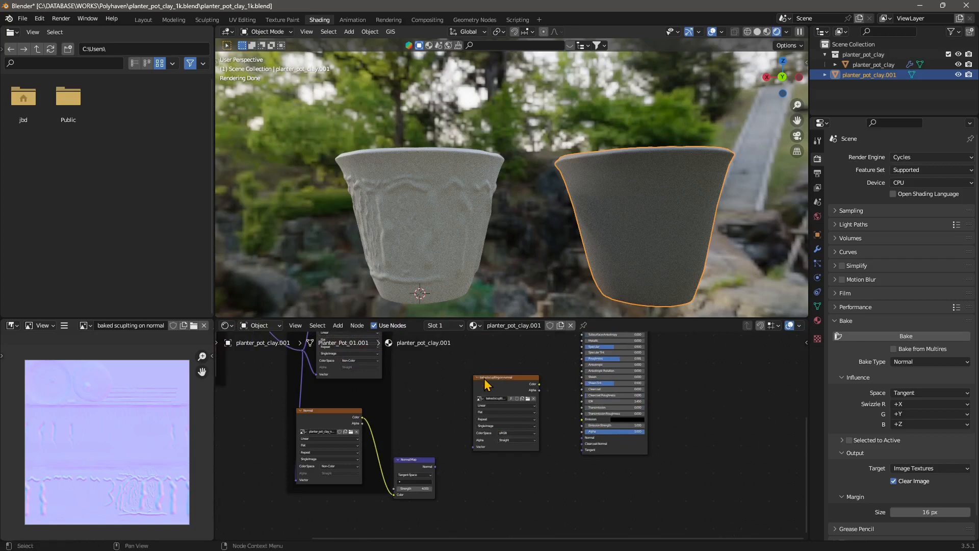
{"action": "left_click_drag", "start_coordinate": [502, 394], "coordinate": [486, 380]}
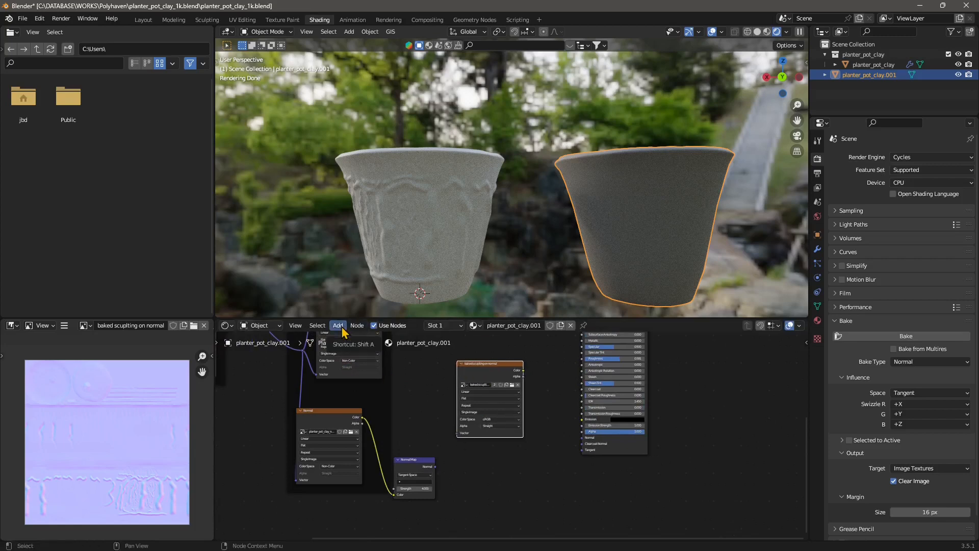
Step: Add a Normal Map node to the plain pot's material
{"action": "left_click", "coordinate": [338, 325]}
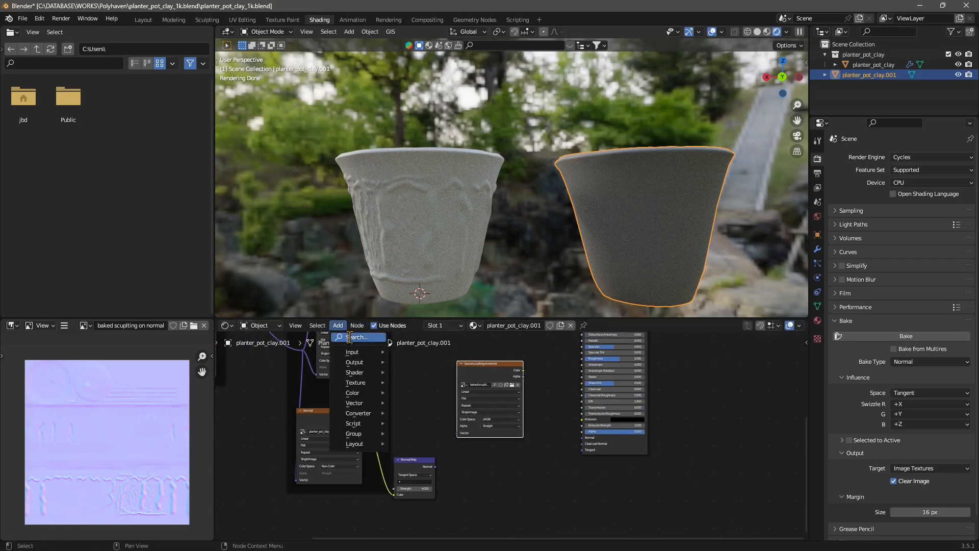
{"action": "left_click", "coordinate": [351, 338]}
{"action": "type", "text": "normal"}
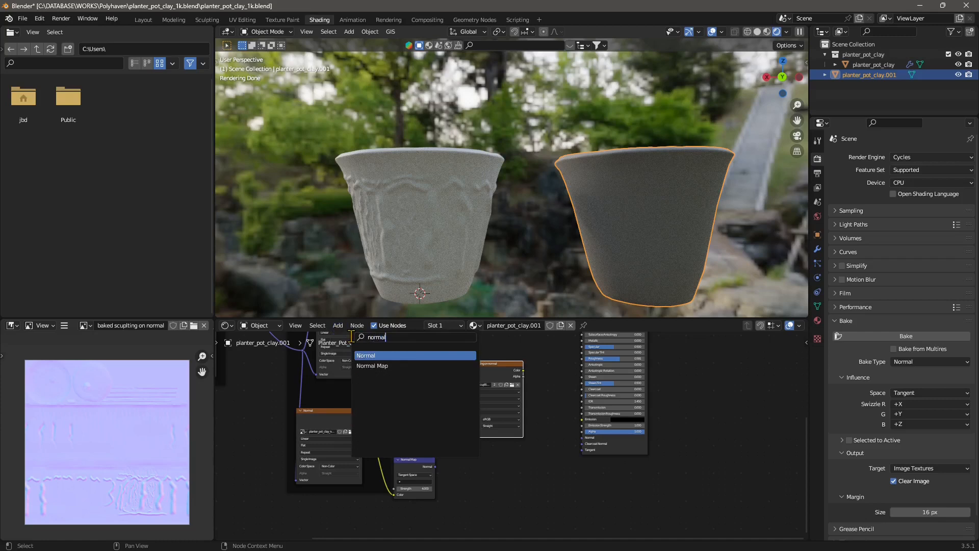
{"action": "left_click", "coordinate": [371, 366]}
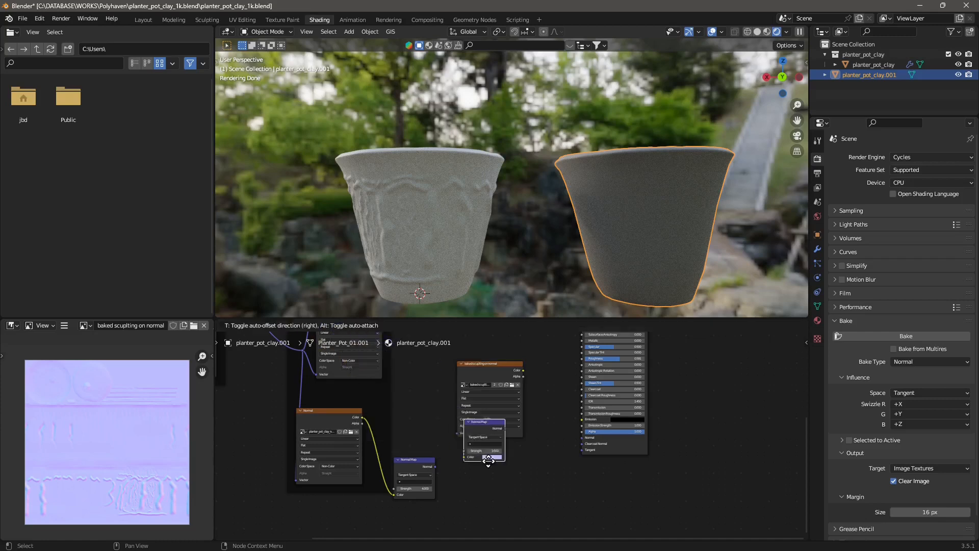
{"action": "left_click", "coordinate": [536, 478]}
Step: Connect the baked image's Color to the Normal Map's Color and the Normal Map output to the BSDF's Normal input
{"action": "left_click_drag", "start_coordinate": [508, 395], "coordinate": [469, 392]}
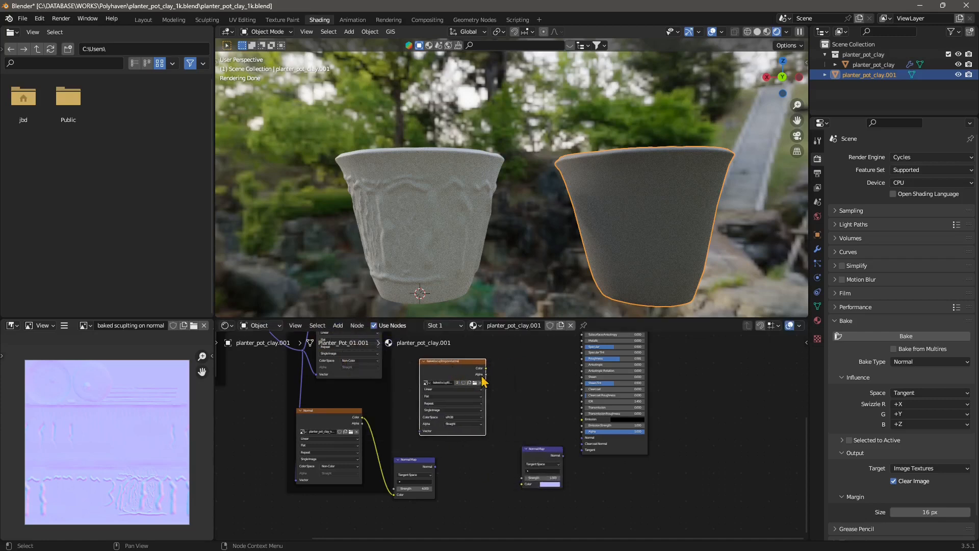
{"action": "scroll", "coordinate": [472, 405], "scroll_direction": "up", "scroll_amount": 1}
{"action": "scroll", "coordinate": [477, 419], "scroll_direction": "up", "scroll_amount": 1}
{"action": "middle_click_drag", "start_coordinate": [484, 430], "coordinate": [445, 474]}
{"action": "left_click_drag", "start_coordinate": [506, 495], "coordinate": [484, 445]}
{"action": "left_click_drag", "start_coordinate": [440, 387], "coordinate": [470, 501]}
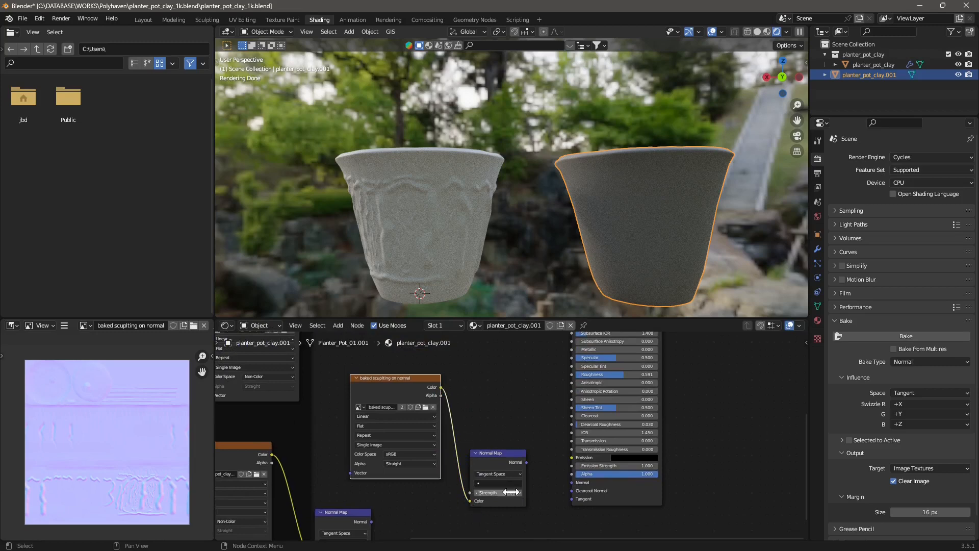
{"action": "left_click_drag", "start_coordinate": [526, 462], "coordinate": [571, 485]}
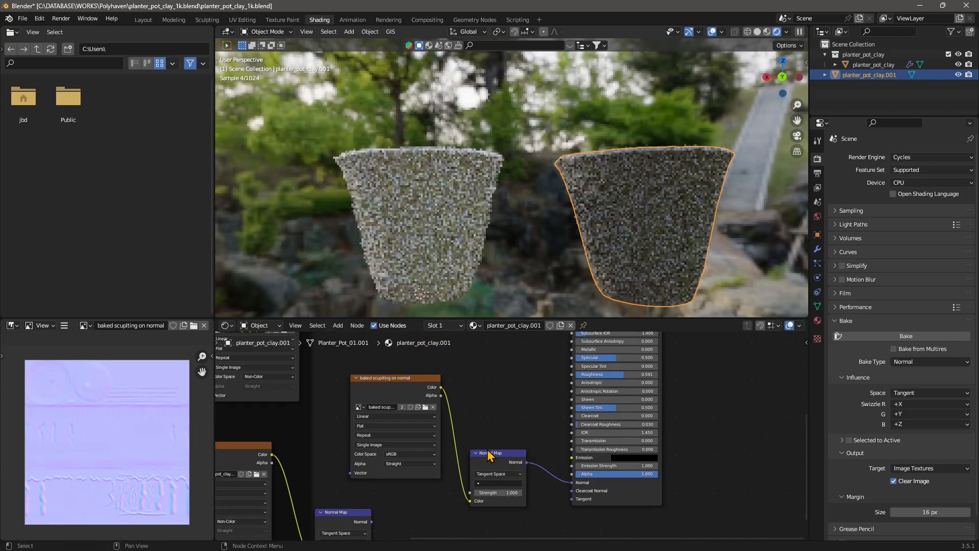
Step: Reposition the Normal Map node between the image texture and the Principled BSDF
{"action": "left_click_drag", "start_coordinate": [491, 452], "coordinate": [507, 460]}
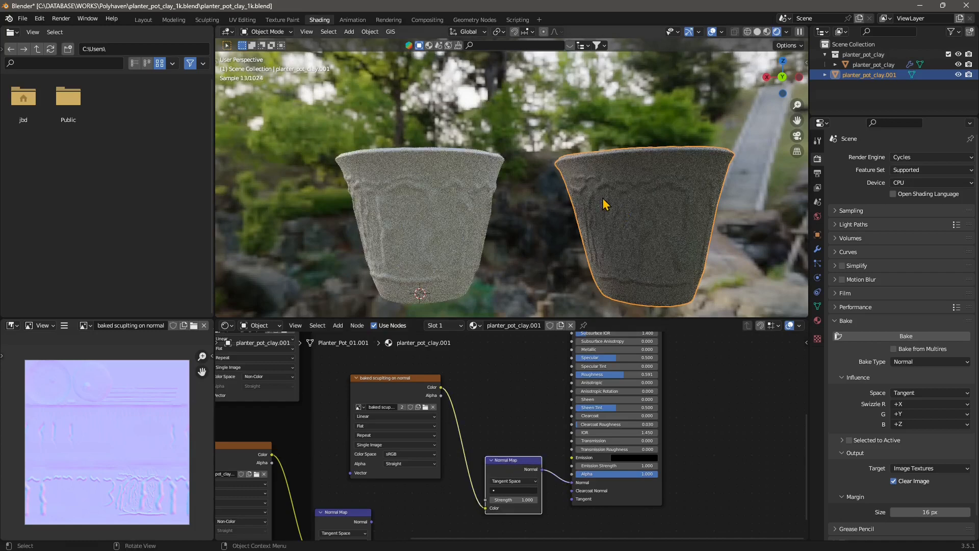
{"action": "middle_click_drag", "start_coordinate": [508, 519], "coordinate": [503, 456]}
{"action": "scroll", "coordinate": [510, 436], "scroll_direction": "up", "scroll_amount": 1}
Step: Adjust the Normal Map node's strength, then undo that change
{"action": "left_click_drag", "start_coordinate": [508, 435], "coordinate": [531, 435]}
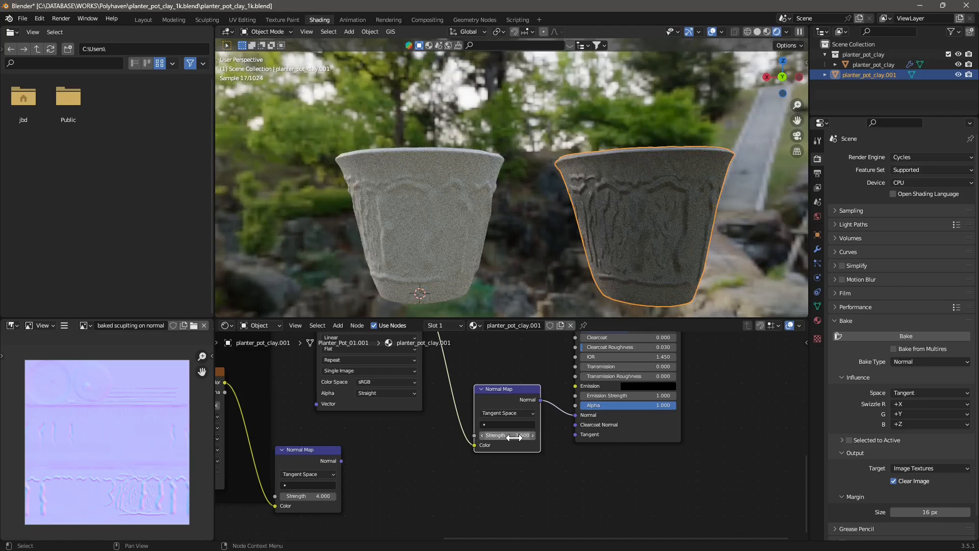
{"action": "key", "text": "ctrl+z"}
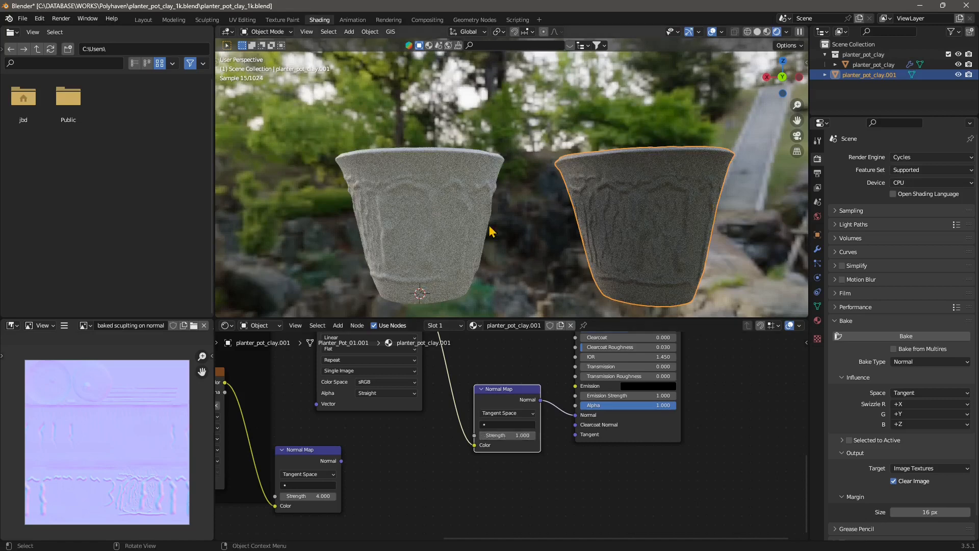
{"action": "scroll", "coordinate": [489, 231], "scroll_direction": "down", "scroll_amount": 4}
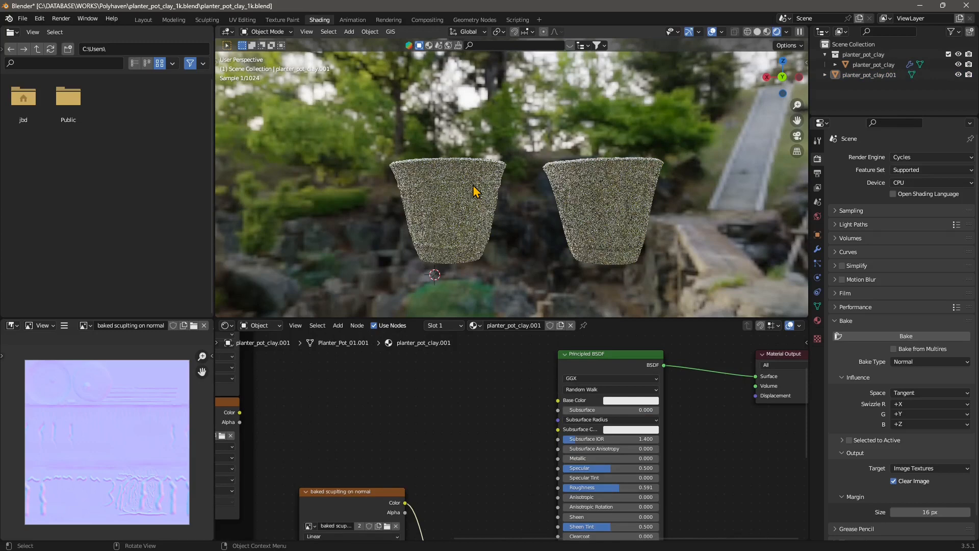
Step: Adjust the HDRI world lighting in the viewport shading options
{"action": "scroll", "coordinate": [475, 192], "scroll_direction": "up", "scroll_amount": 2}
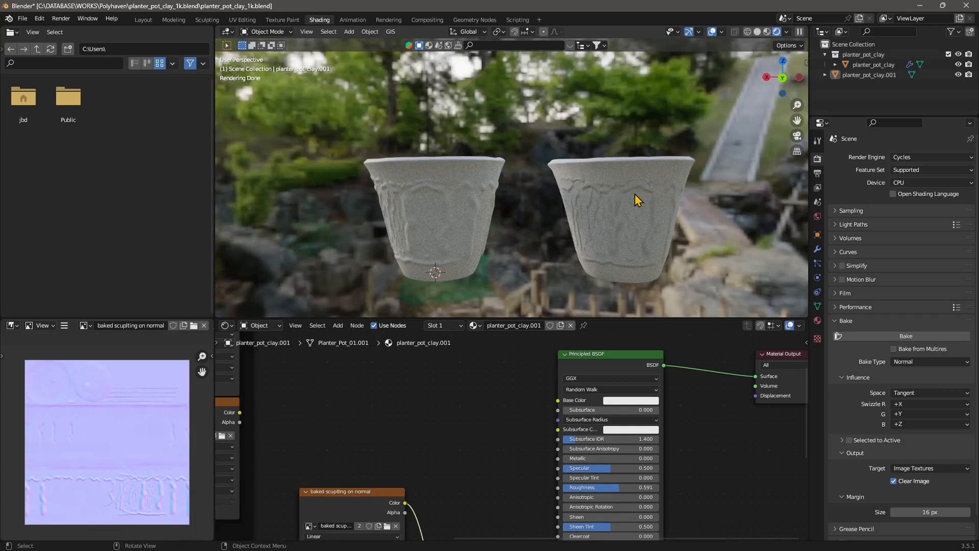
{"action": "left_click", "coordinate": [786, 32]}
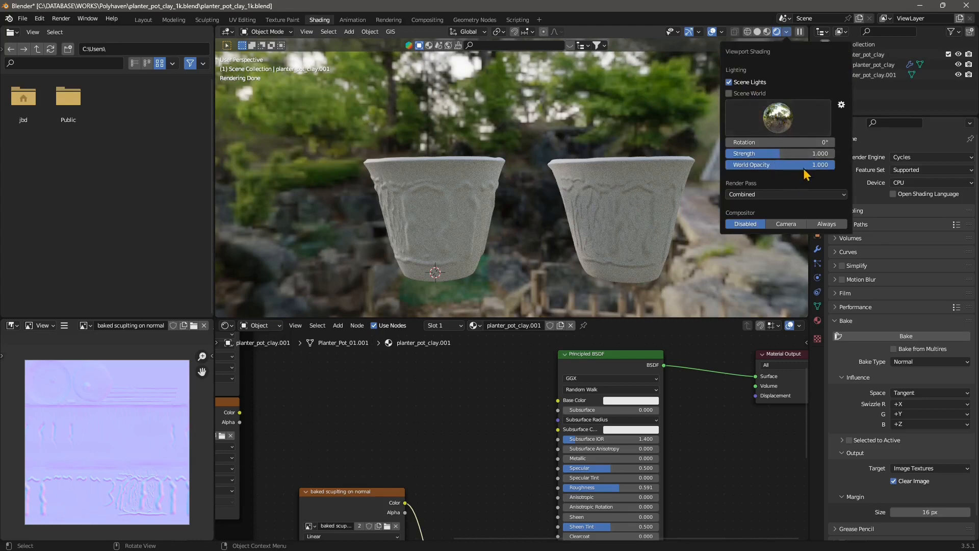
{"action": "left_click_drag", "start_coordinate": [807, 164], "coordinate": [837, 142]}
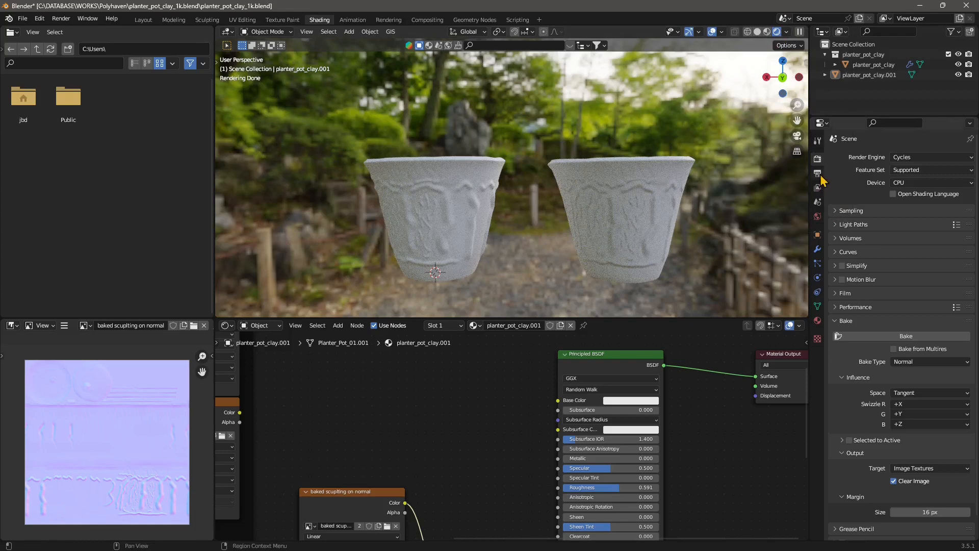
Step: Switch the render engine from Cycles to Eevee
{"action": "left_click", "coordinate": [905, 157]}
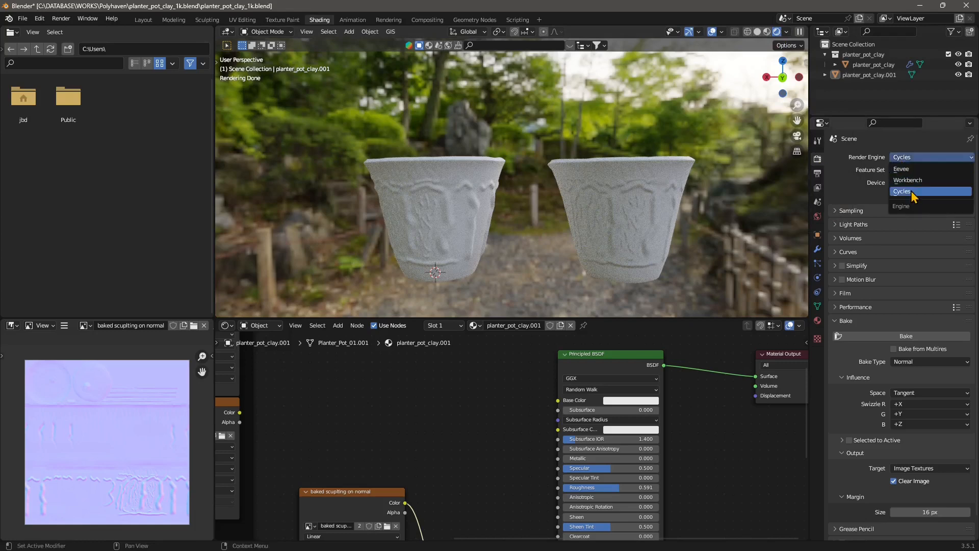
{"action": "left_click", "coordinate": [904, 169]}
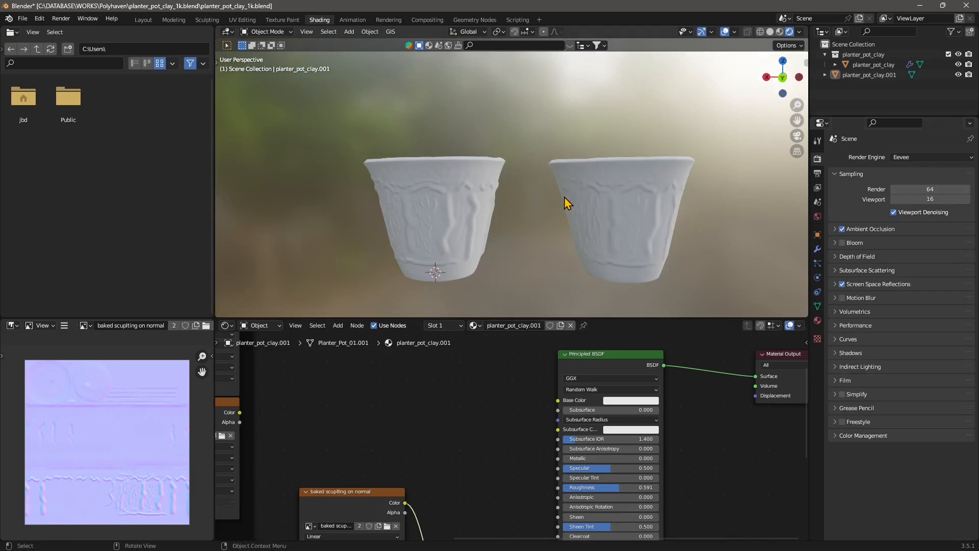
{"action": "middle_click_drag", "start_coordinate": [455, 173], "coordinate": [464, 191]}
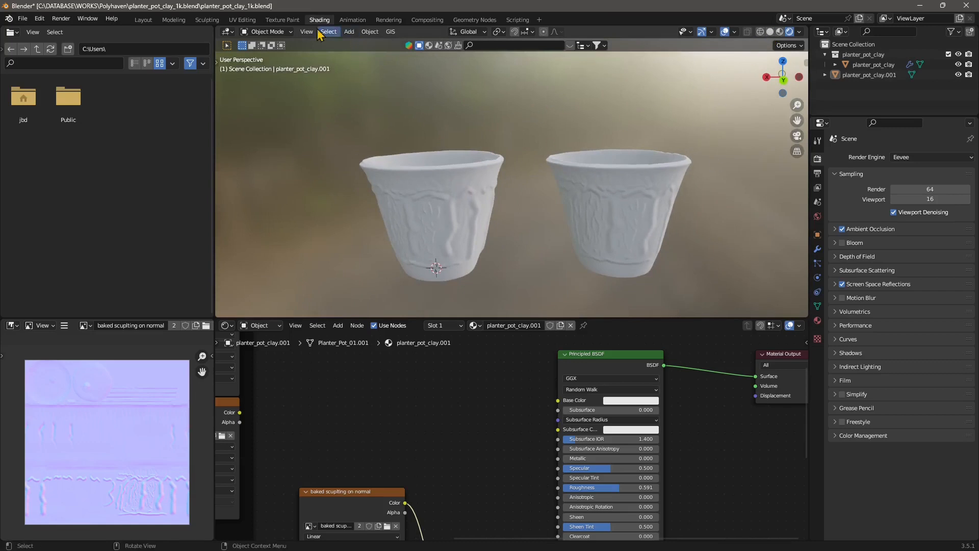
Step: Select the sculpted pot and apply its Multires modifier
{"action": "left_click", "coordinate": [144, 19]}
{"action": "scroll", "coordinate": [439, 300], "scroll_direction": "down", "scroll_amount": 3}
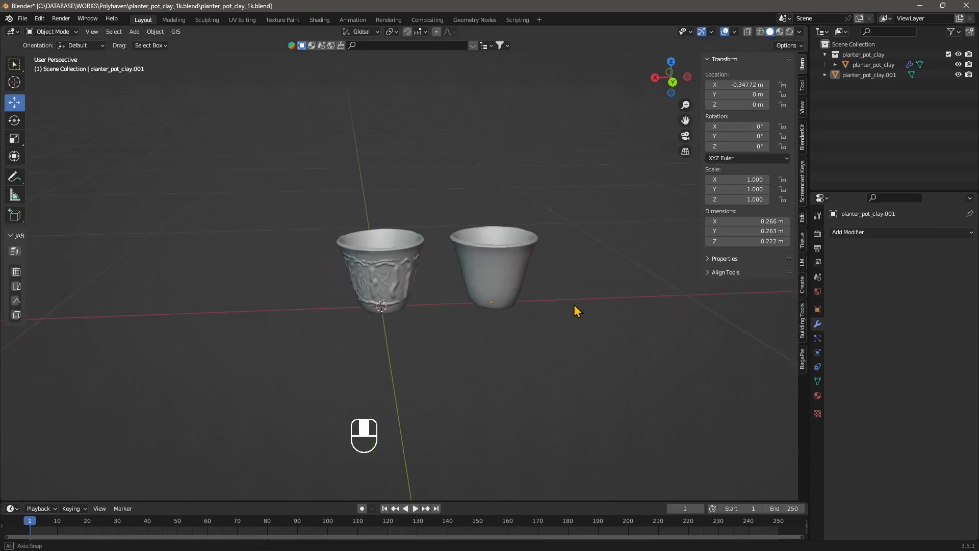
{"action": "scroll", "coordinate": [575, 311], "scroll_direction": "up", "scroll_amount": 2}
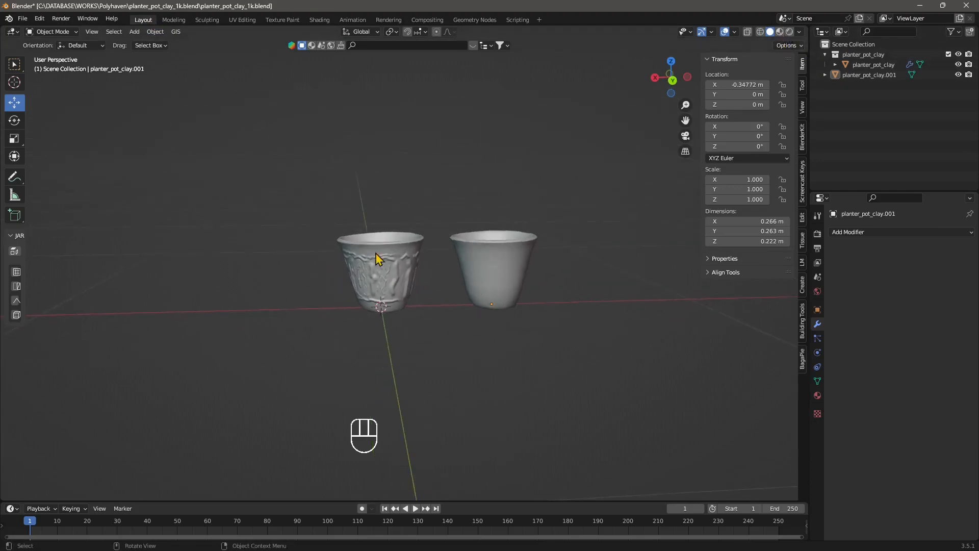
{"action": "scroll", "coordinate": [523, 285], "scroll_direction": "up", "scroll_amount": 3}
{"action": "middle_click_drag", "start_coordinate": [348, 269], "coordinate": [401, 261]}
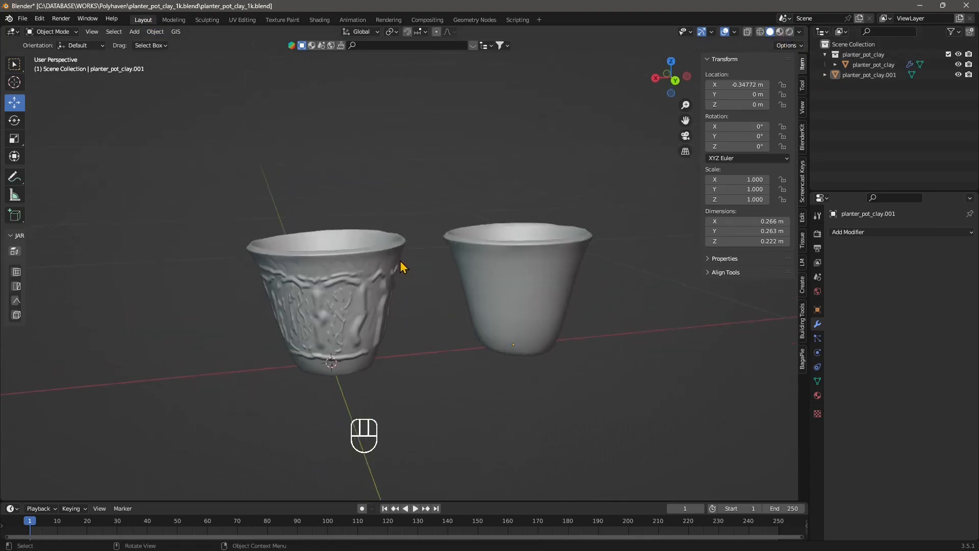
{"action": "left_click", "coordinate": [401, 266]}
{"action": "left_click", "coordinate": [944, 249]}
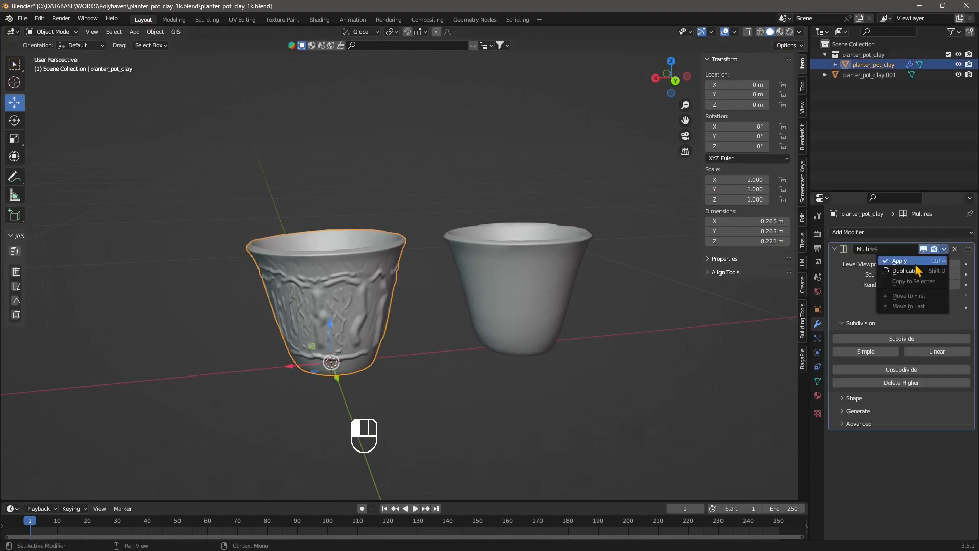
{"action": "left_click", "coordinate": [903, 260]}
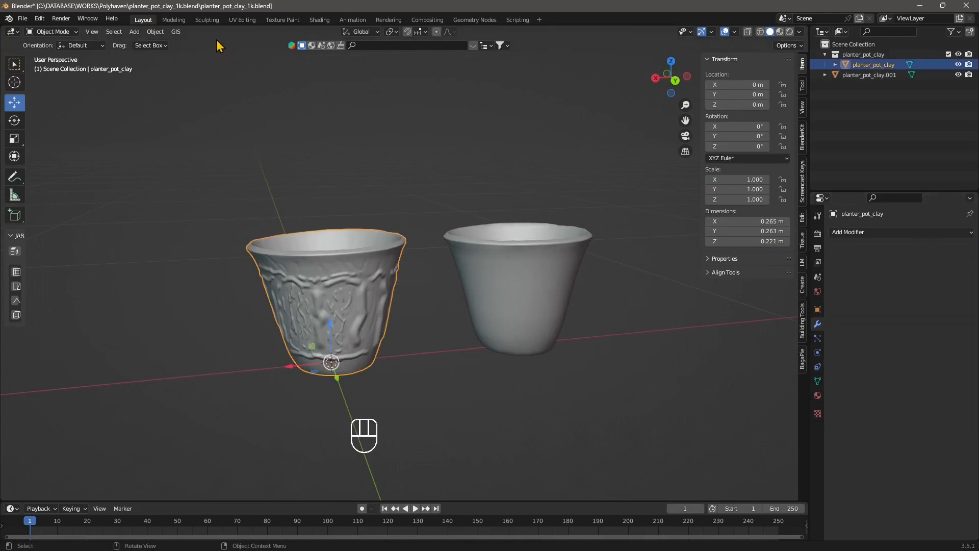
Step: Cycle through the viewport shading modes to compare the two pots in material preview
{"action": "left_click", "coordinate": [761, 32]}
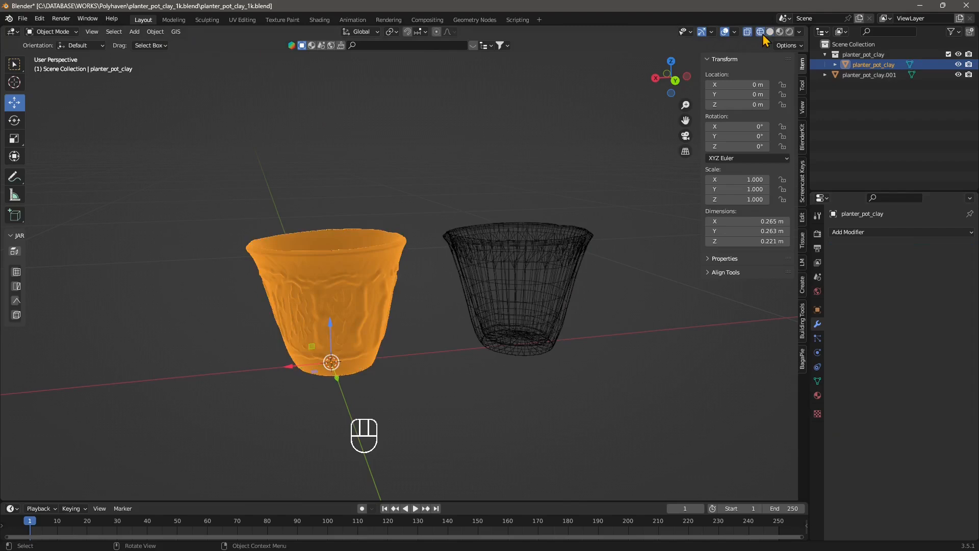
{"action": "left_click", "coordinate": [772, 34]}
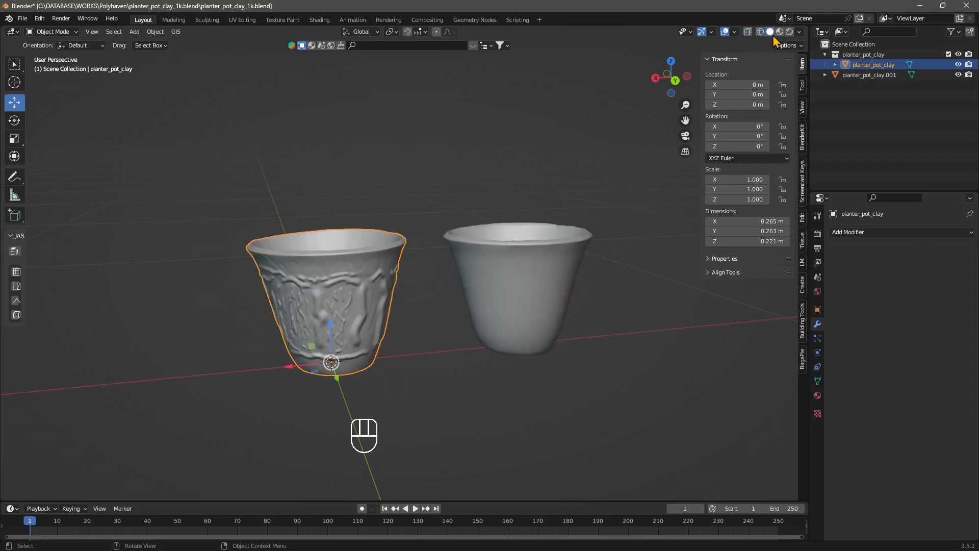
{"action": "left_click", "coordinate": [781, 33]}
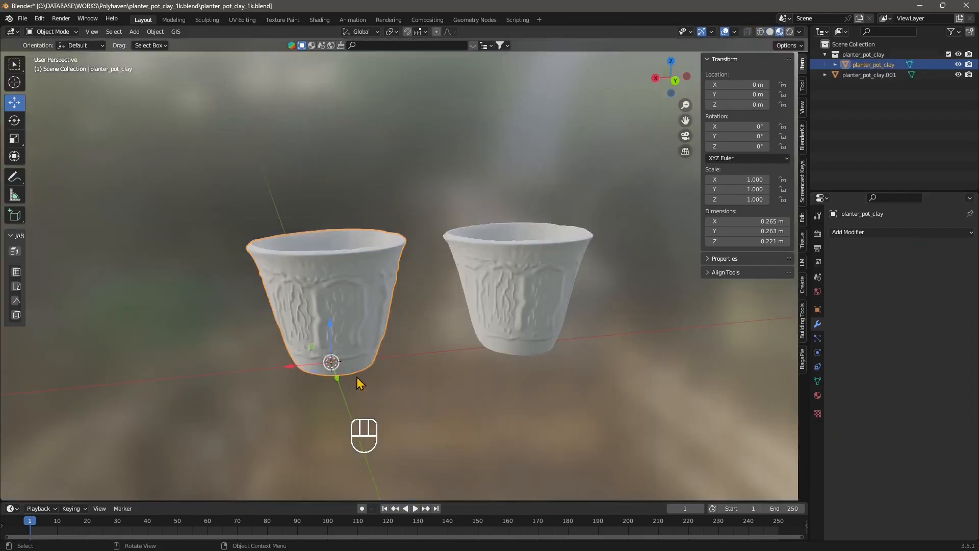
{"action": "middle_click_drag", "start_coordinate": [357, 379], "coordinate": [421, 378]}
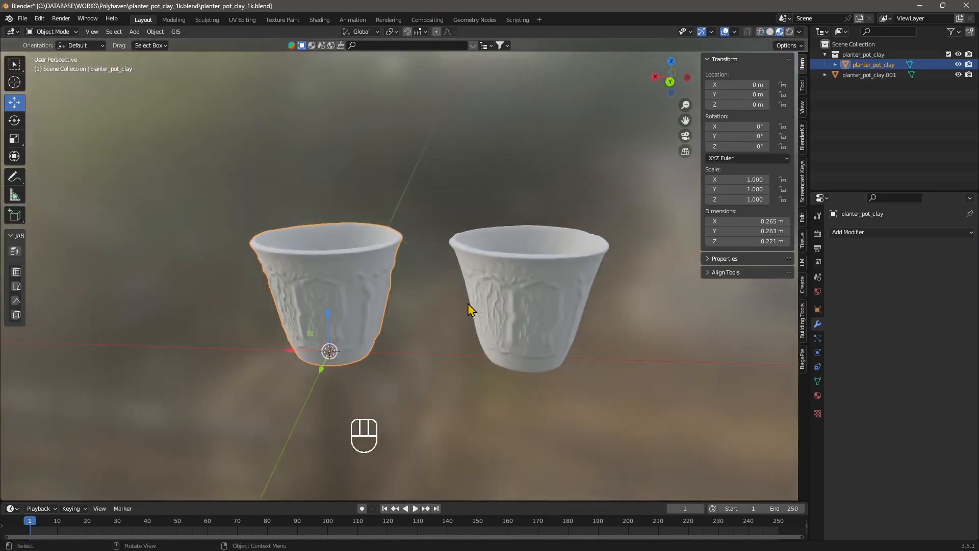
{"action": "middle_click_drag", "start_coordinate": [477, 310], "coordinate": [494, 277]}
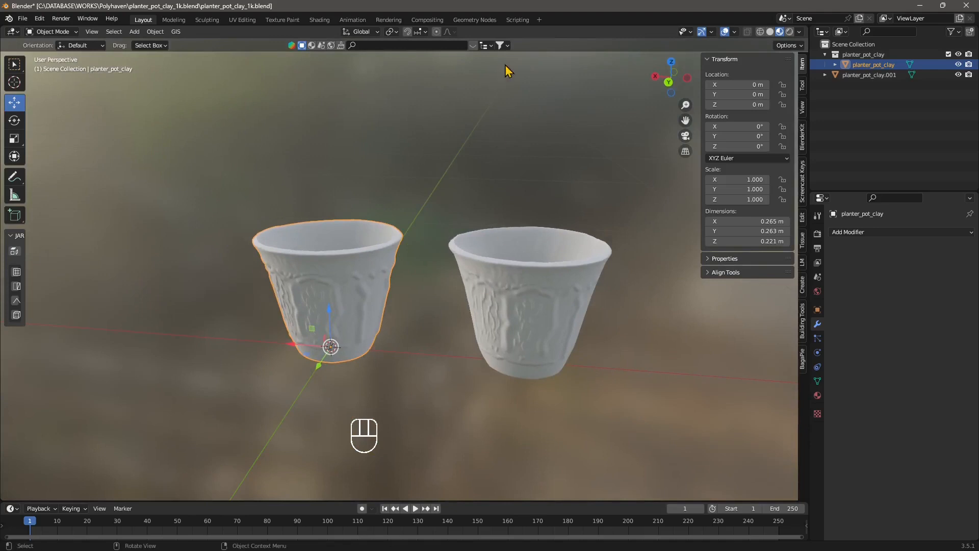
{"action": "left_click", "coordinate": [799, 32]}
Step: Add a point light to the scene
{"action": "left_click", "coordinate": [135, 32]}
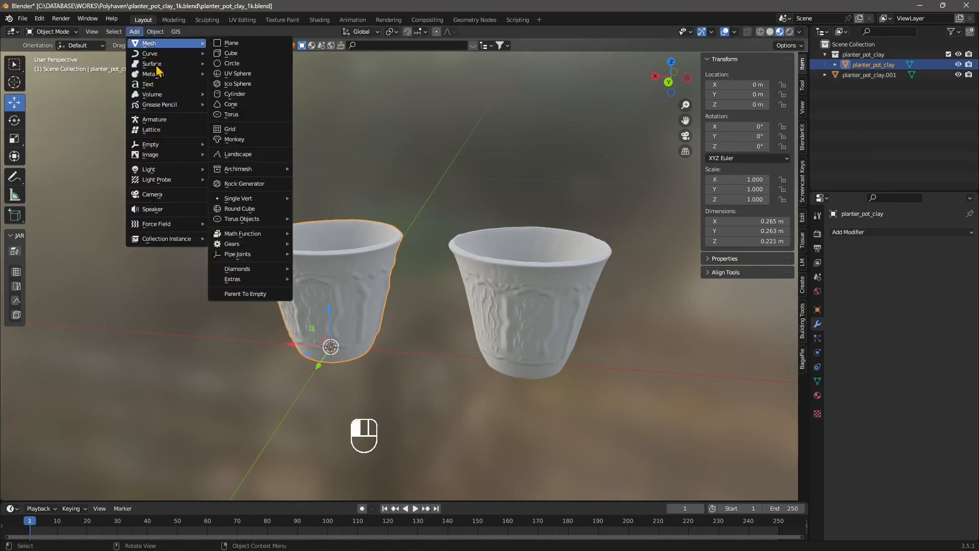
{"action": "mouse_move", "coordinate": [173, 170]}
{"action": "left_click", "coordinate": [237, 173]}
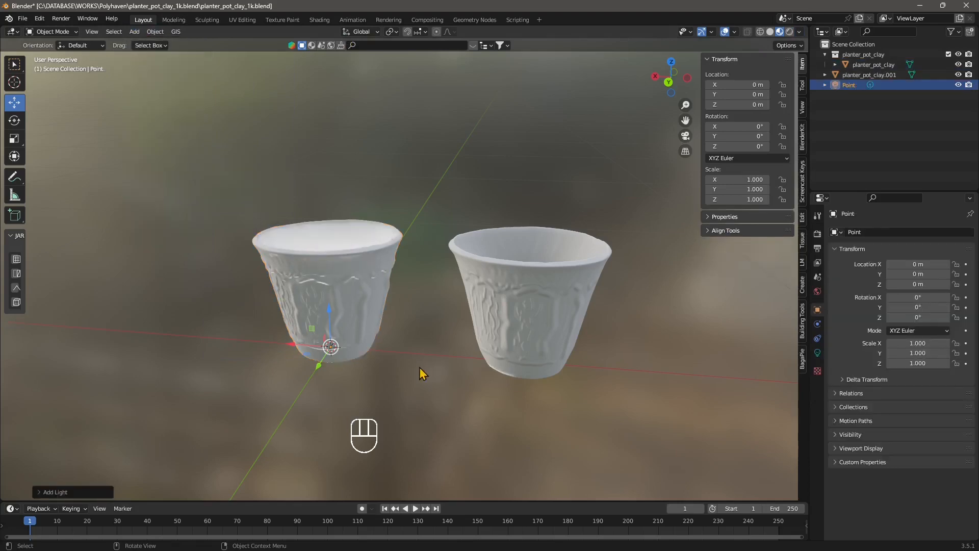
Step: Move the point light to about X -0.19 m, Y 0.54 m, Z 0.43 m, above and beside the pots
{"action": "middle_click_drag", "start_coordinate": [422, 372], "coordinate": [351, 351]}
{"action": "left_click_drag", "start_coordinate": [320, 350], "coordinate": [259, 432]}
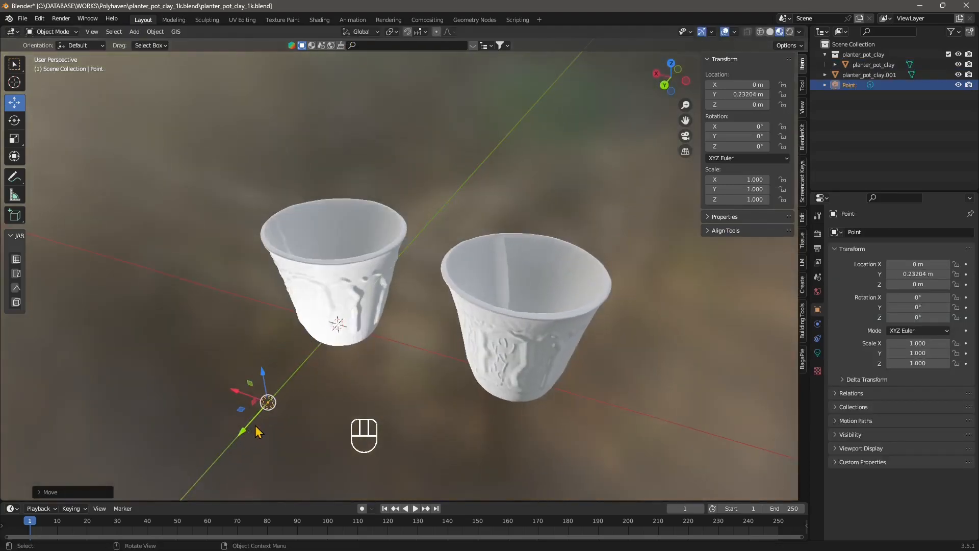
{"action": "left_click_drag", "start_coordinate": [239, 391], "coordinate": [339, 429]}
{"action": "middle_click_drag", "start_coordinate": [339, 430], "coordinate": [395, 361]}
{"action": "left_click_drag", "start_coordinate": [434, 290], "coordinate": [440, 97]}
{"action": "middle_click_drag", "start_coordinate": [393, 203], "coordinate": [479, 326]}
{"action": "left_click_drag", "start_coordinate": [607, 267], "coordinate": [785, 331]}
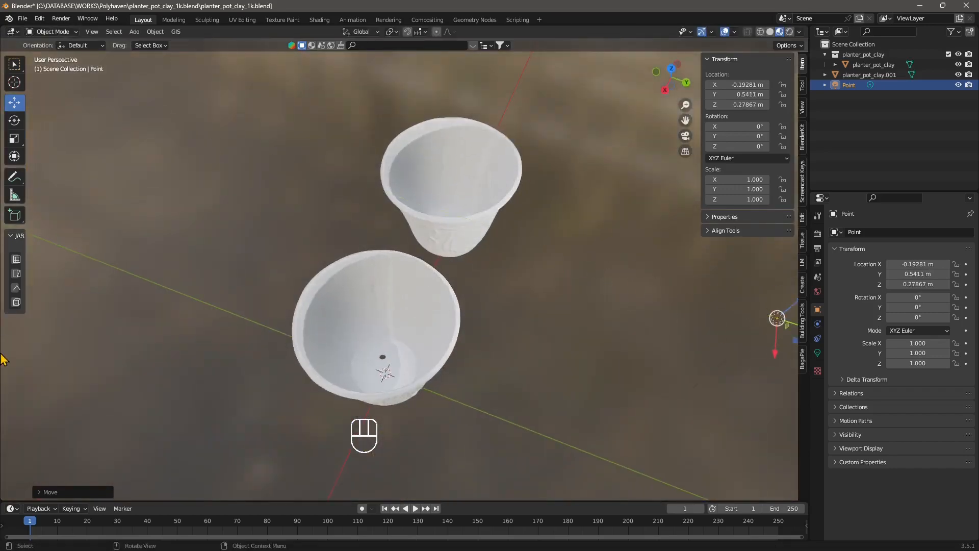
{"action": "middle_click_drag", "start_coordinate": [786, 331], "coordinate": [550, 309]}
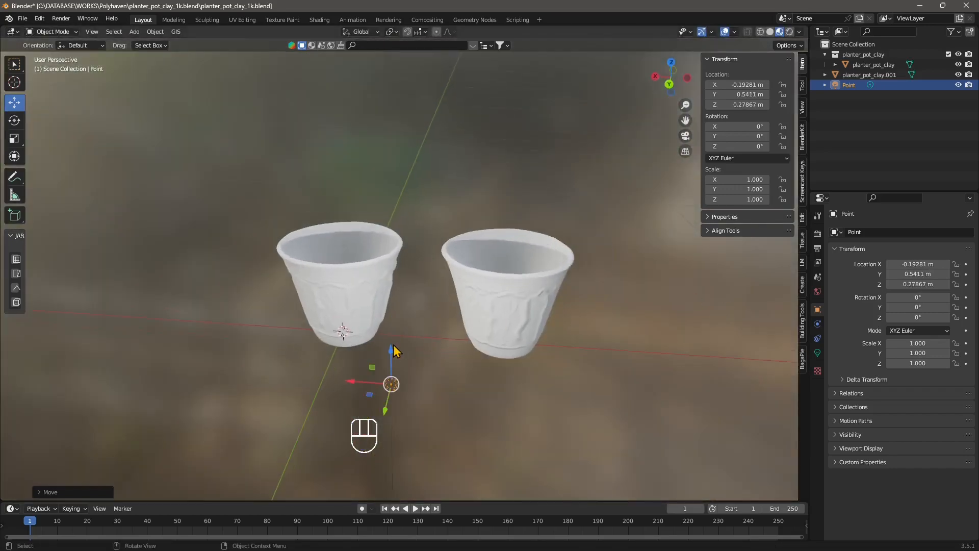
{"action": "left_click_drag", "start_coordinate": [396, 350], "coordinate": [396, 219]}
{"action": "middle_click_drag", "start_coordinate": [395, 219], "coordinate": [411, 380]}
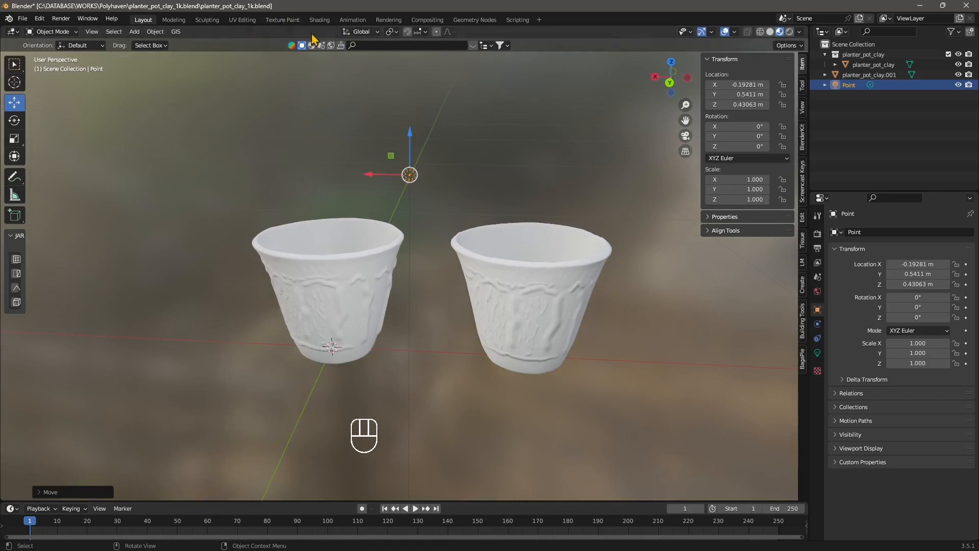
Step: Select the plain pot in the Shading workspace and examine its normal map node setup and baked image
{"action": "left_click", "coordinate": [320, 19]}
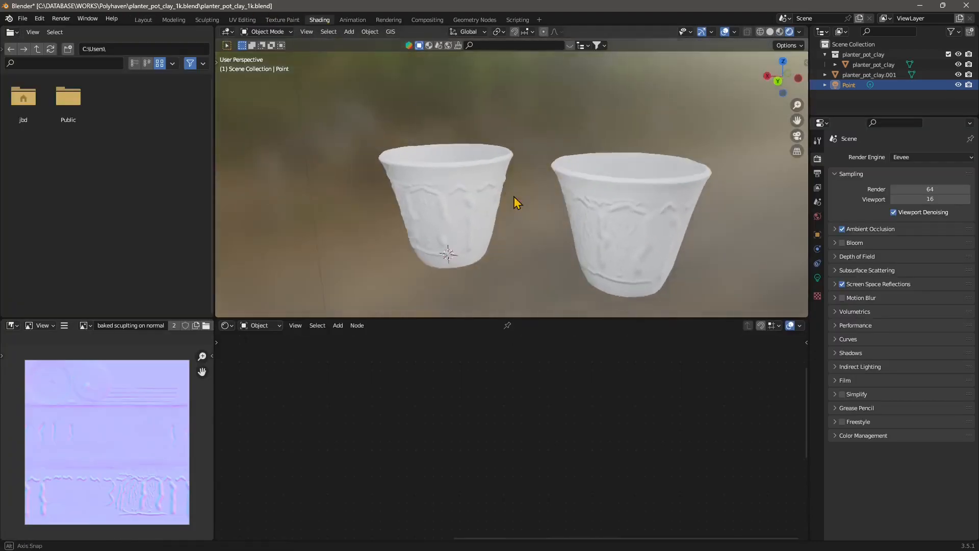
{"action": "middle_click_drag", "start_coordinate": [526, 199], "coordinate": [473, 219]}
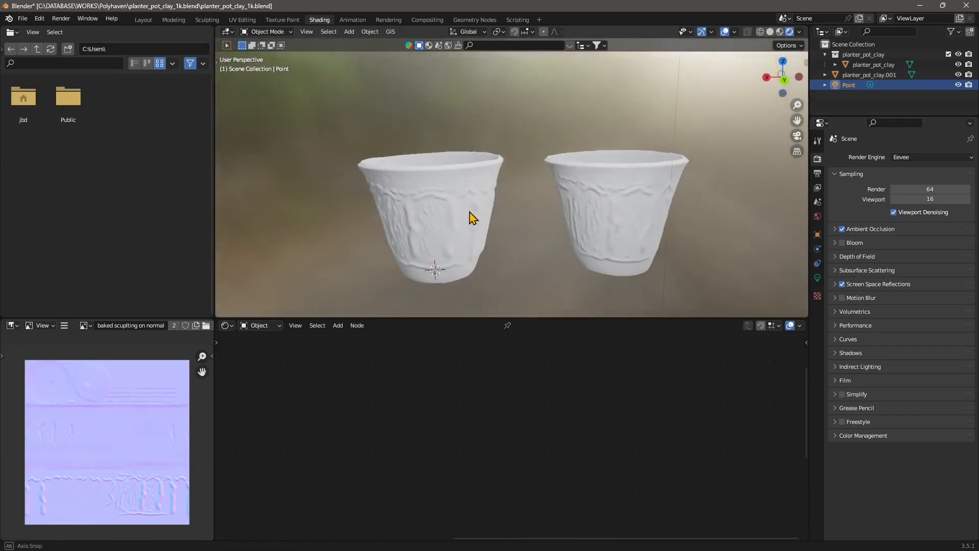
{"action": "left_click", "coordinate": [465, 254]}
{"action": "left_click", "coordinate": [648, 209]}
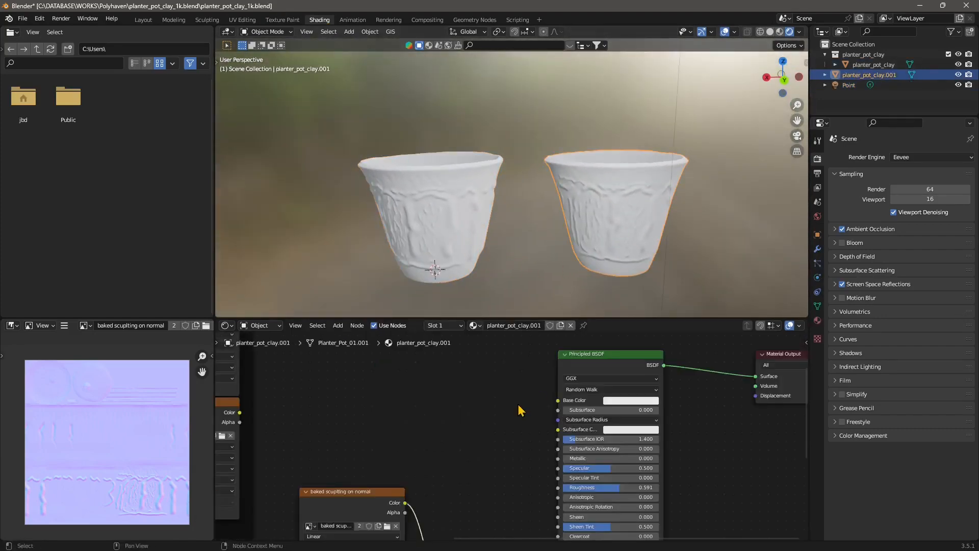
{"action": "middle_click_drag", "start_coordinate": [519, 404], "coordinate": [522, 448]}
{"action": "scroll", "coordinate": [497, 458], "scroll_direction": "up", "scroll_amount": 2}
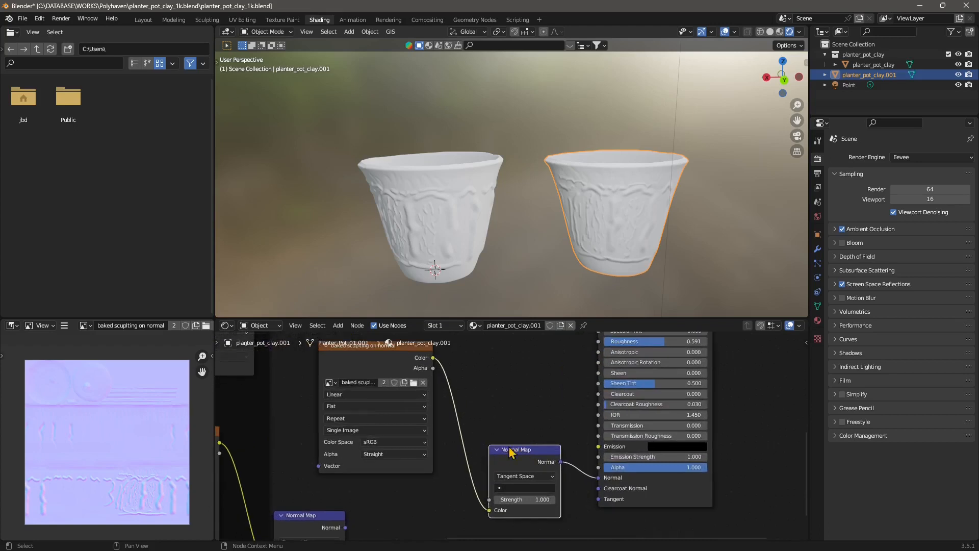
{"action": "scroll", "coordinate": [514, 441], "scroll_direction": "down", "scroll_amount": 2}
{"action": "middle_click_drag", "start_coordinate": [486, 404], "coordinate": [522, 441]}
{"action": "scroll", "coordinate": [541, 430], "scroll_direction": "down", "scroll_amount": 1}
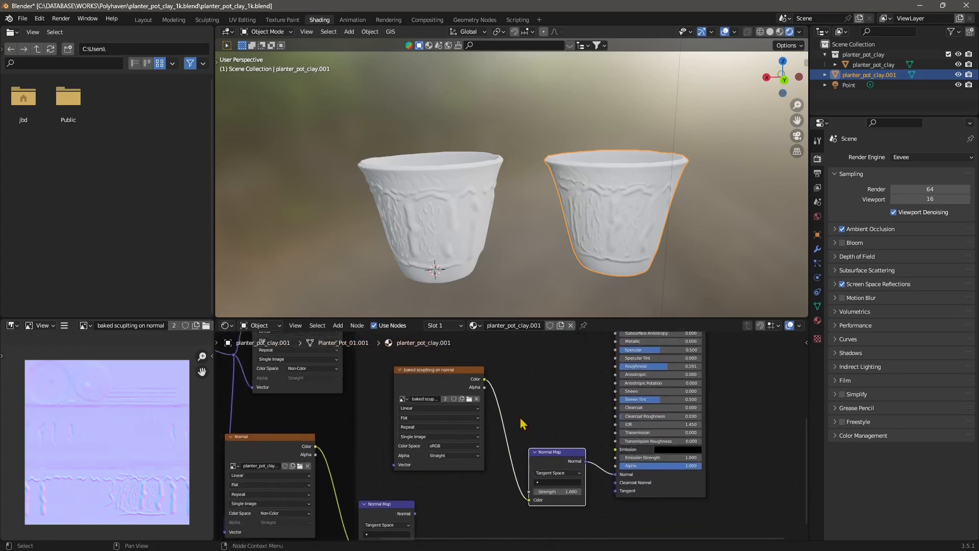
{"action": "scroll", "coordinate": [93, 467], "scroll_direction": "up", "scroll_amount": 2}
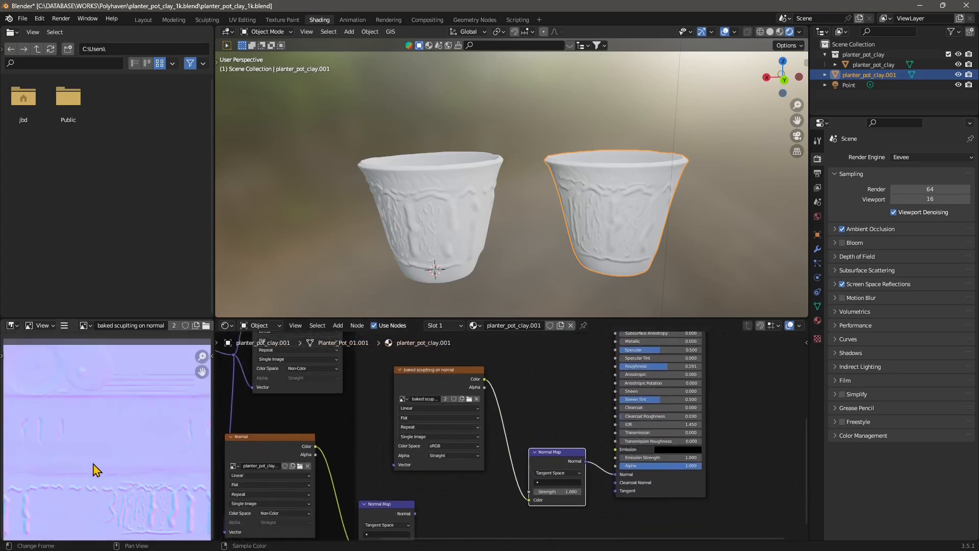